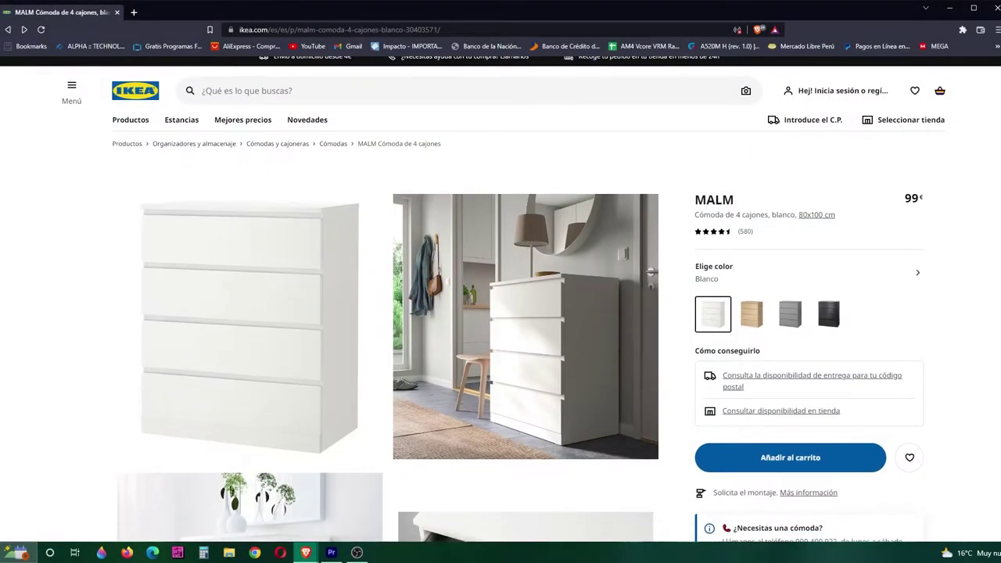
Scroll the MALM product page and view the enlarged room photo of the dresser.
scroll(650, 179, down, 2)
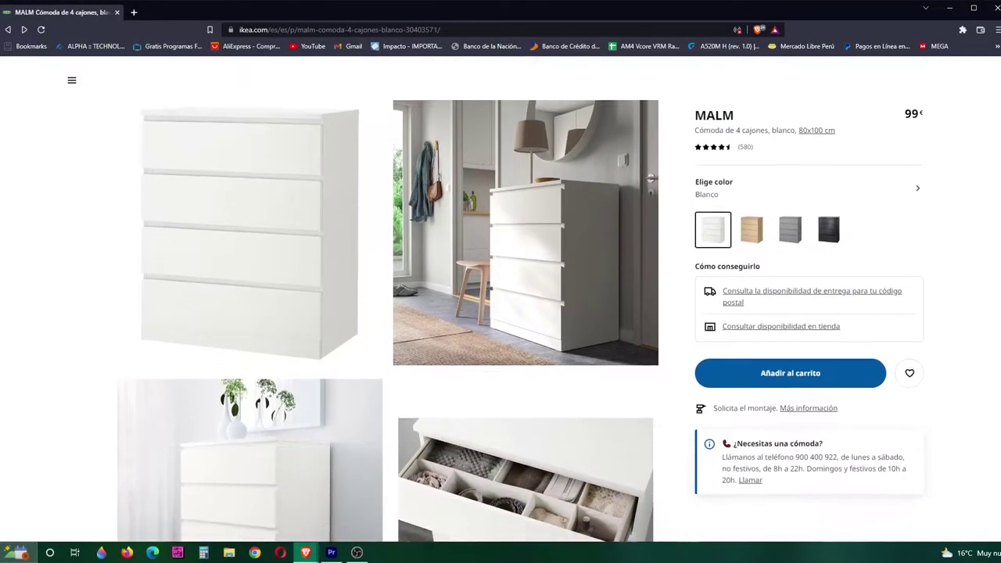
scroll(650, 178, down, 3)
scroll(650, 178, down, 2)
scroll(650, 179, down, 2)
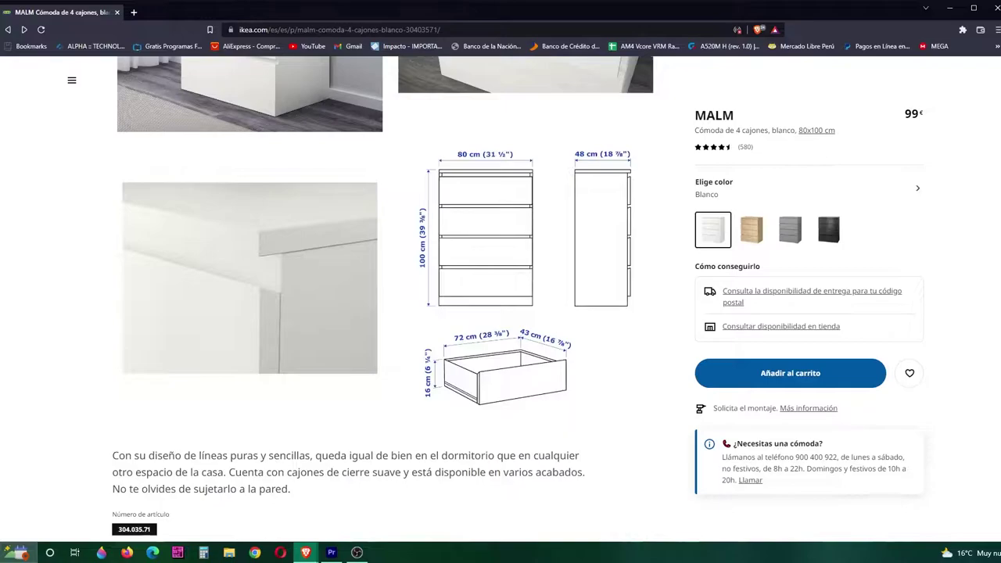
scroll(901, 159, up, 5)
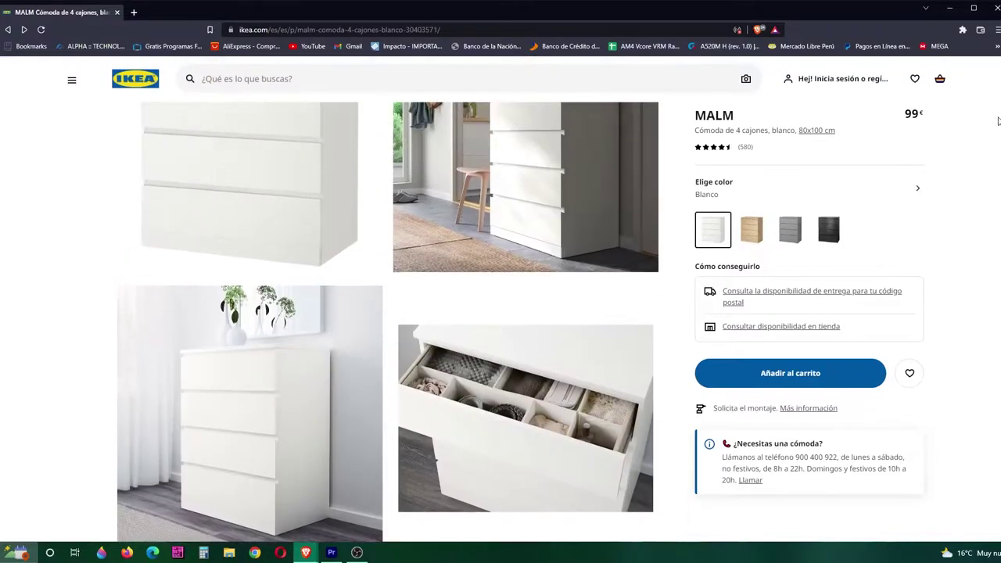
scroll(901, 159, up, 3)
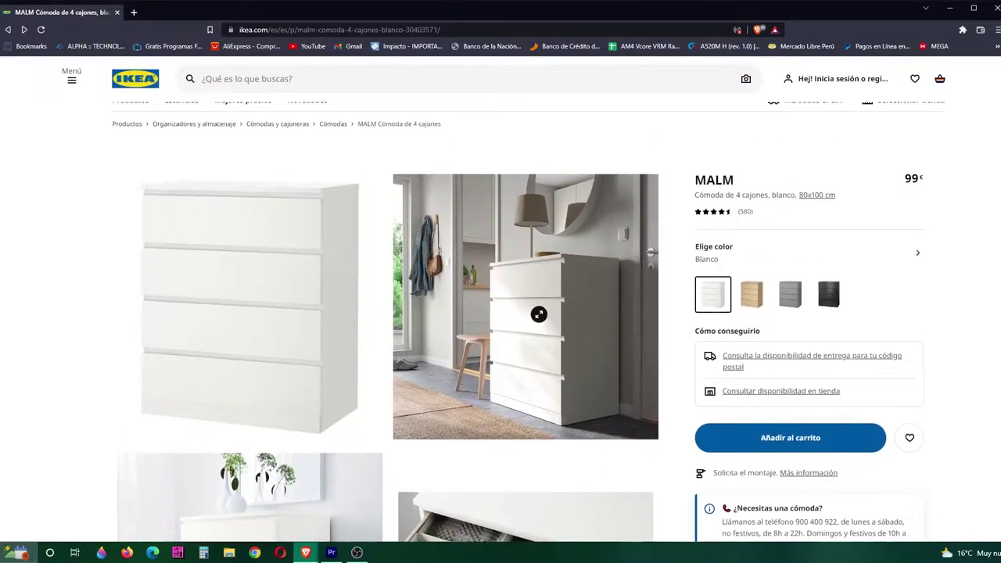
click(538, 314)
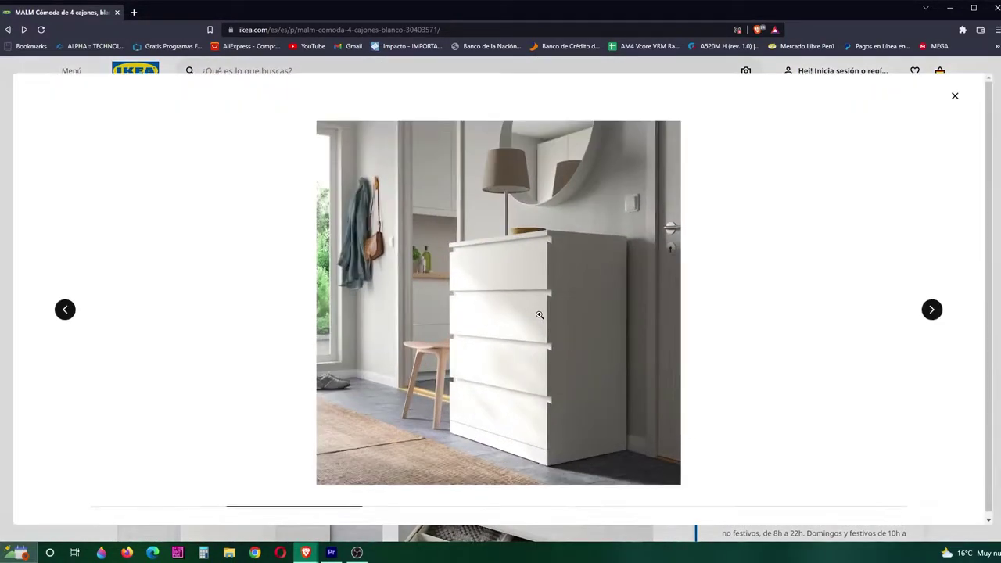
click(955, 97)
Check the MALM dimension drawing: 80 cm wide, 100 cm high, 48 cm deep.
scroll(521, 263, down, 5)
click(520, 264)
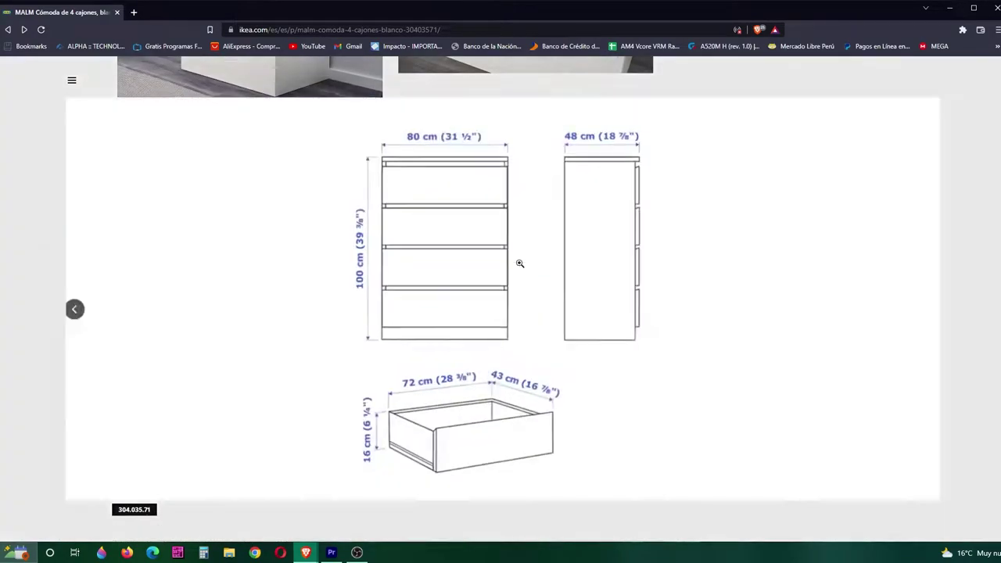
click(520, 263)
click(955, 96)
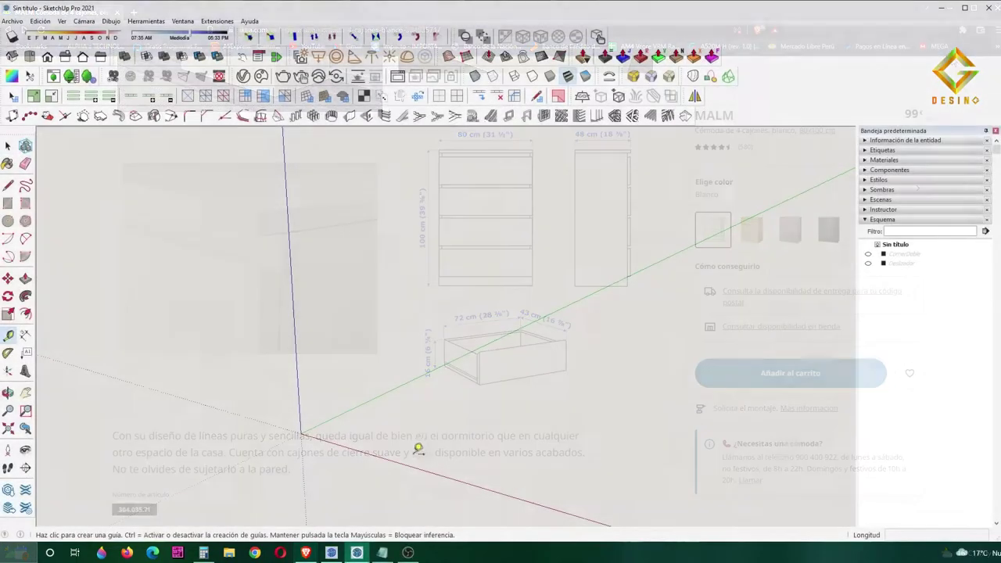
click(399, 462)
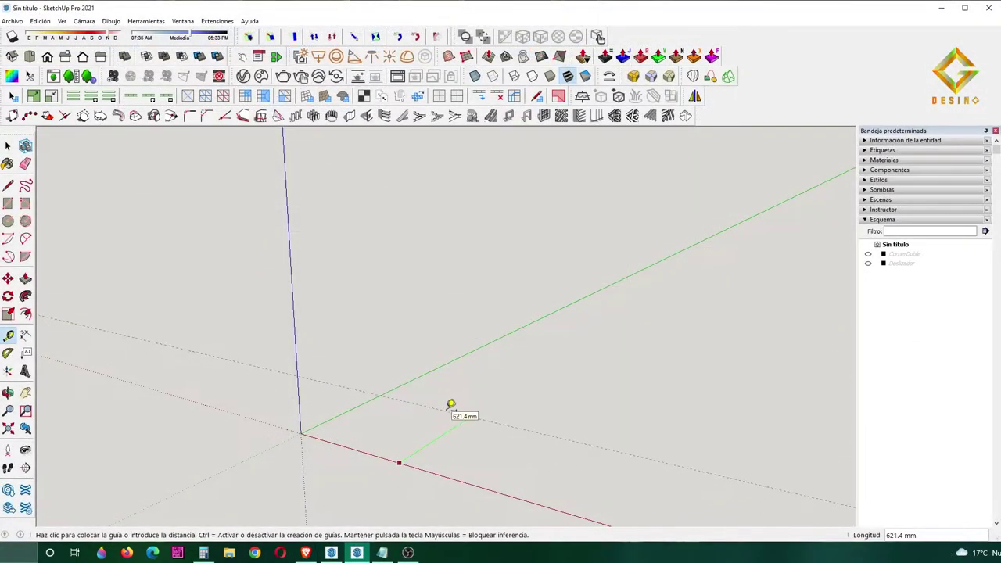
Fix an 800 mm guide along the red axis and draw the thin panel strip at the origin.
key(Return)
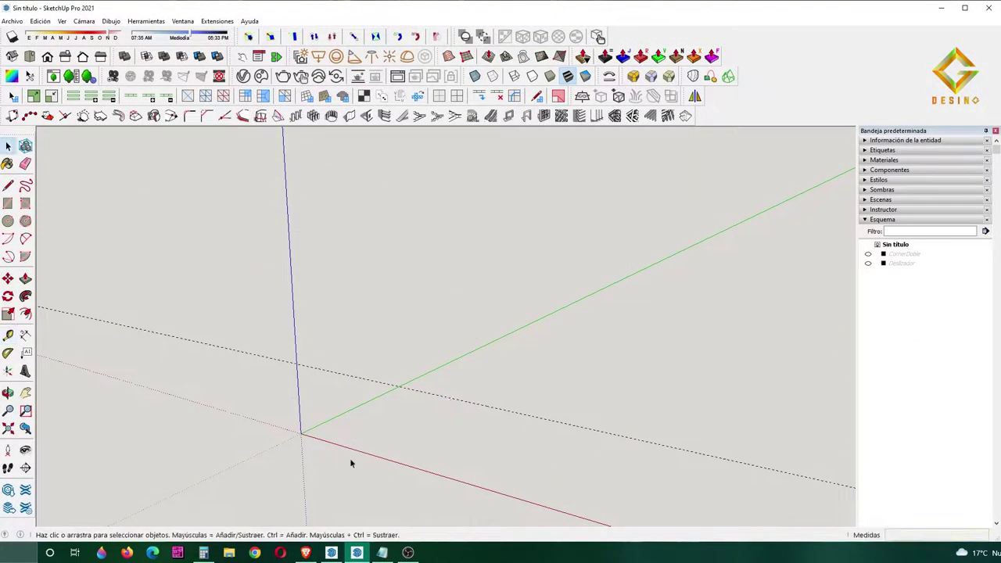
key(l)
scroll(318, 434, up, 1)
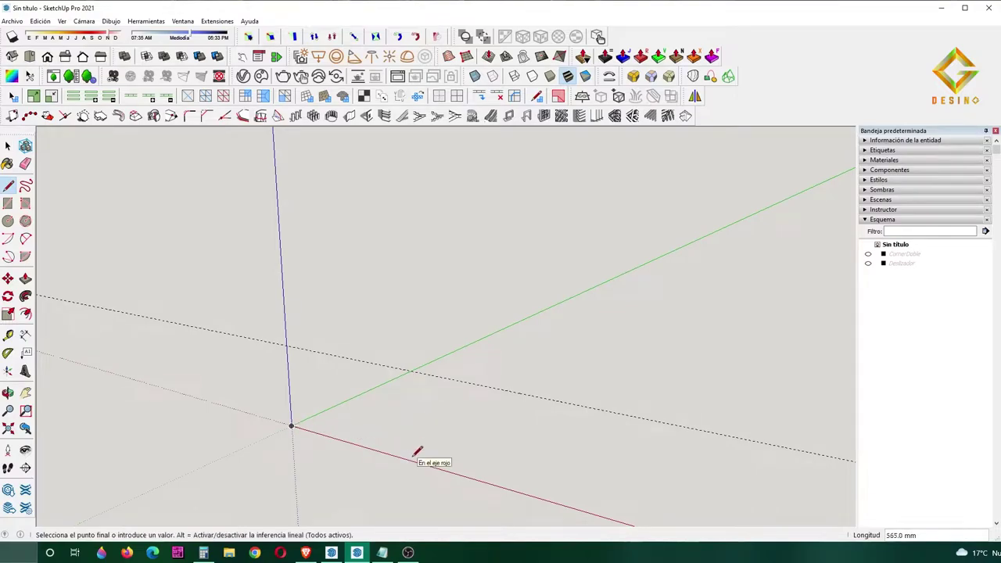
key(e)
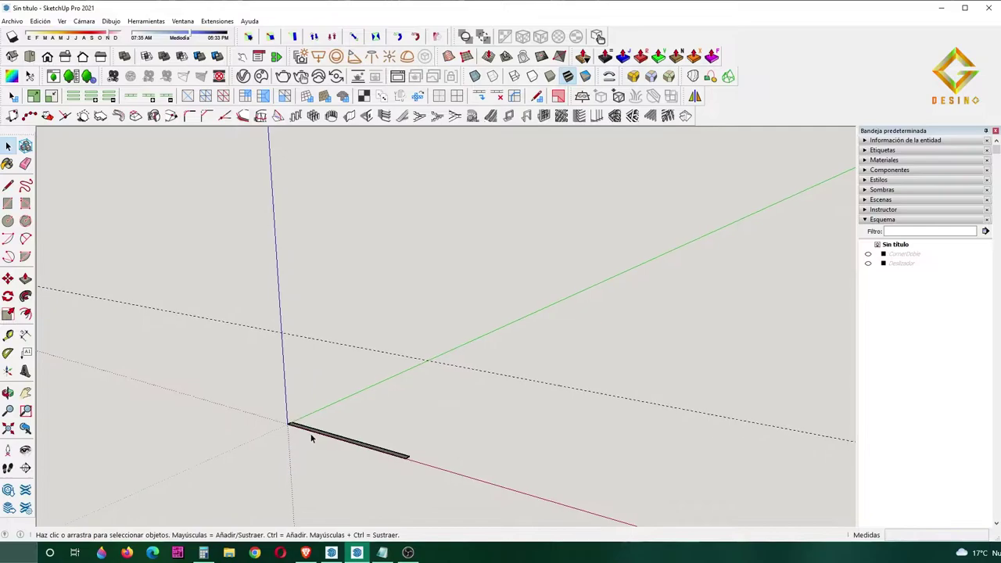
middle_drag(311, 435, 314, 410)
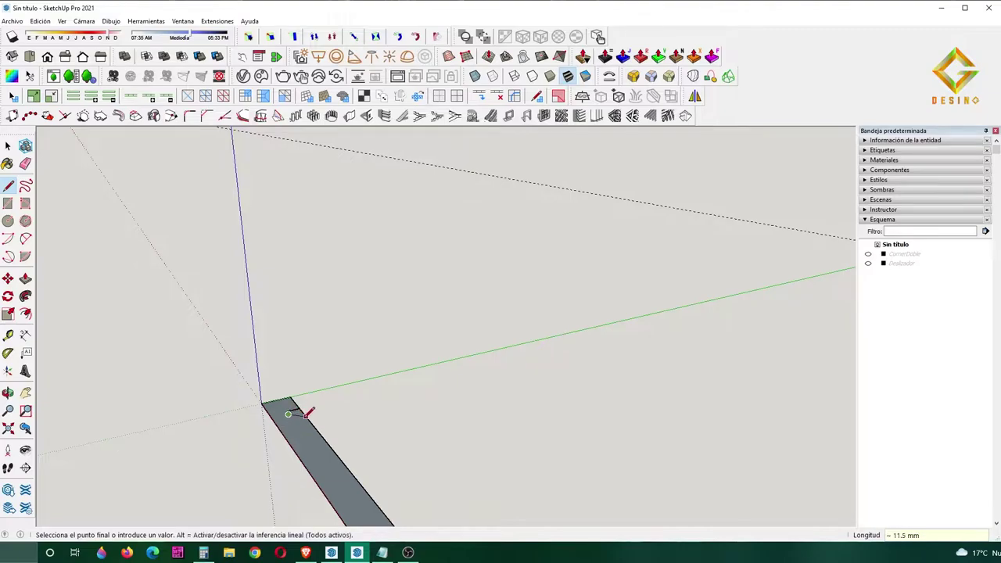
scroll(308, 413, up, 2)
key(space)
scroll(303, 406, up, 2)
scroll(294, 406, down, 2)
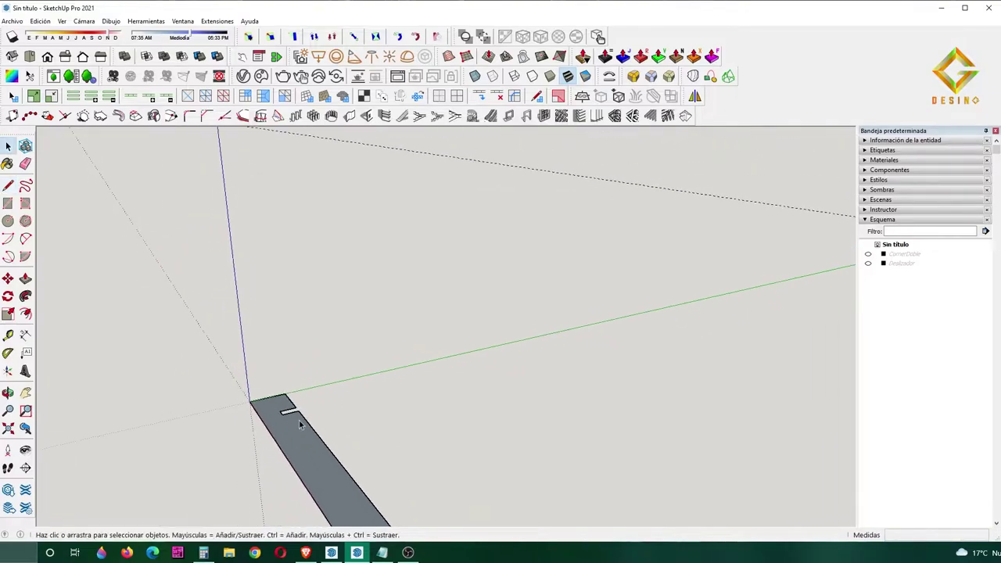
scroll(290, 413, down, 2)
scroll(368, 419, down, 2)
Pull the strip up to full height as the first side panel.
key(p)
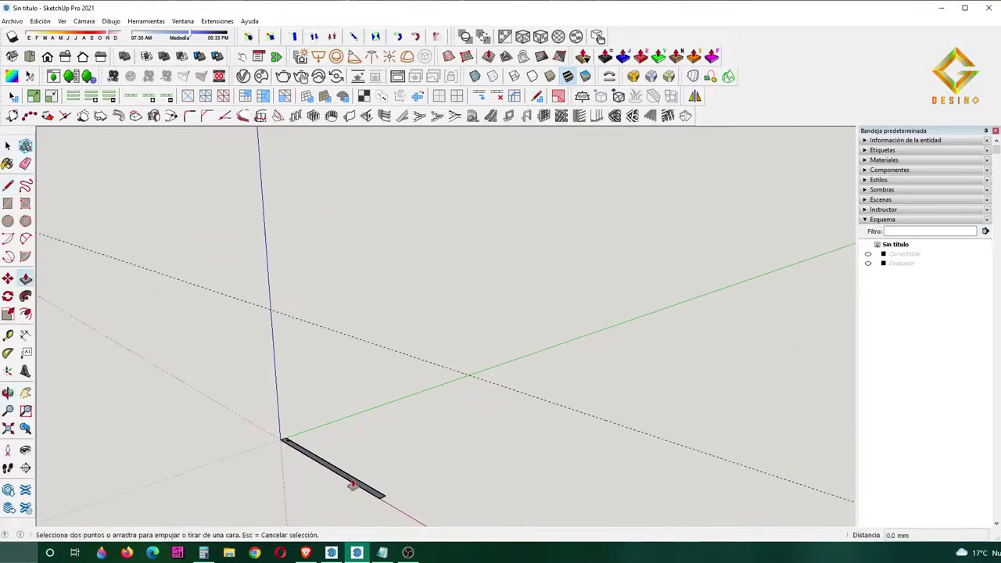
click(352, 485)
click(347, 422)
key(space)
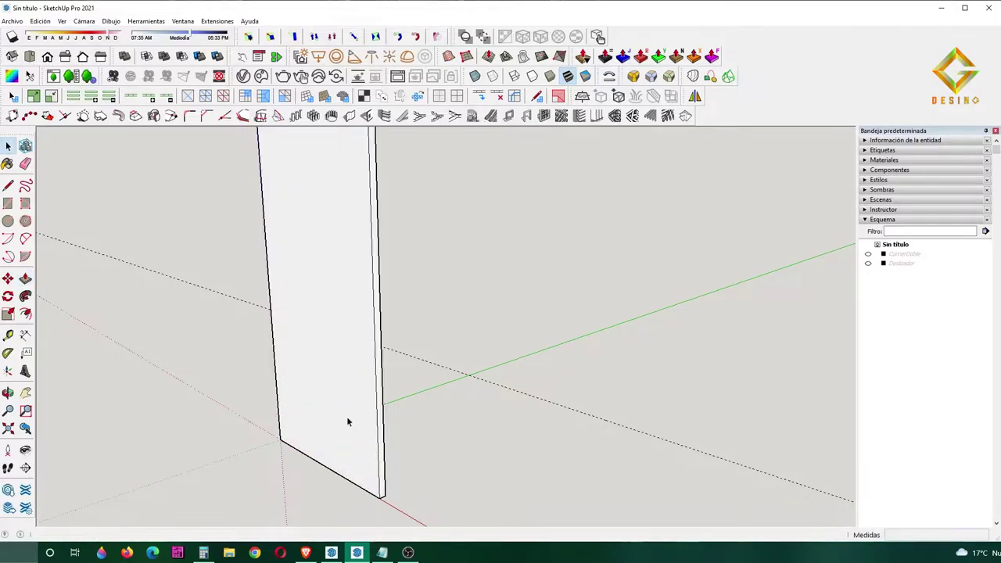
middle_drag(347, 420, 112, 440)
Group the side panel and copy it across as the opposite side panel.
right_click(376, 403)
click(426, 297)
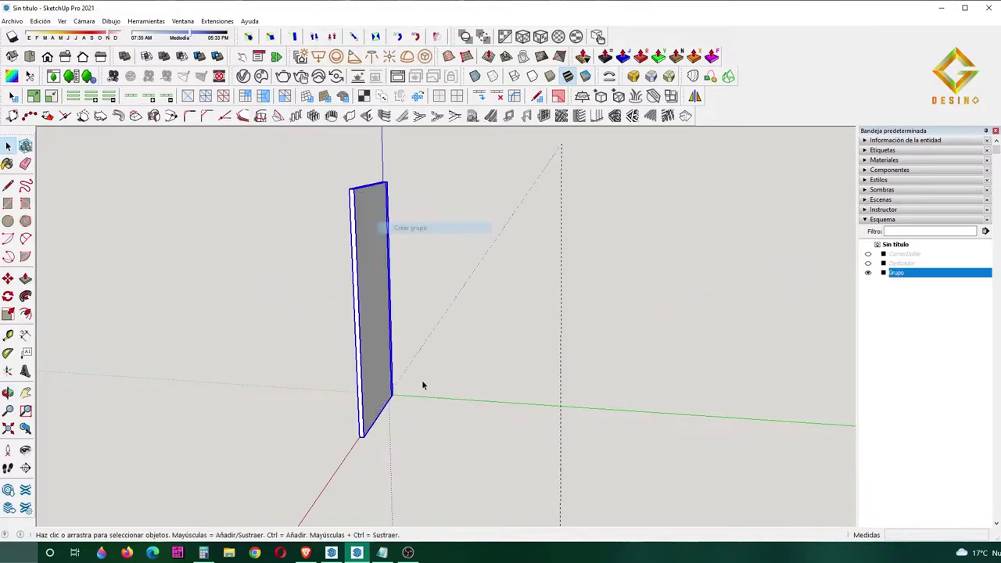
scroll(387, 379, up, 2)
scroll(383, 368, up, 1)
key(m)
key(ctrl)
click(383, 366)
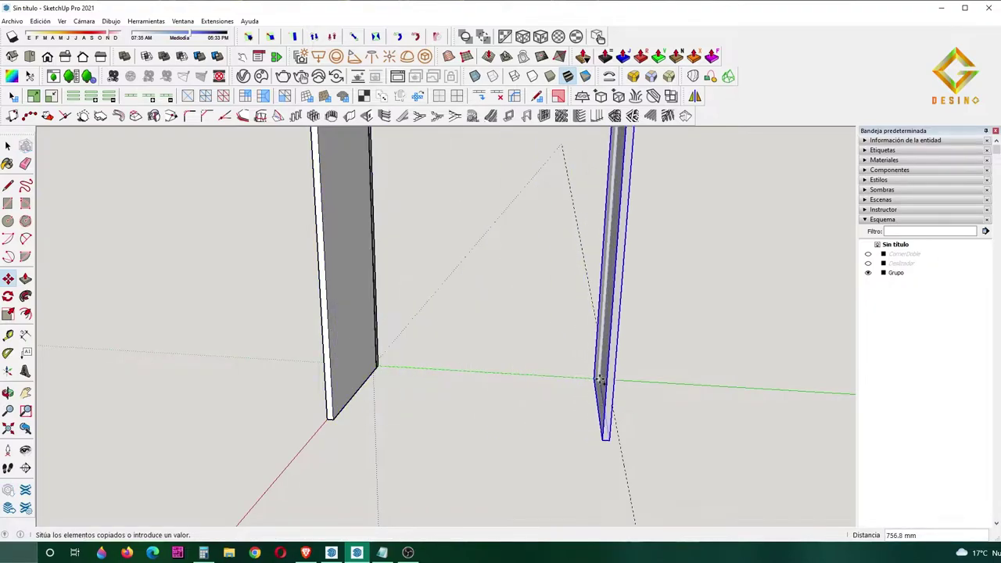
click(606, 380)
middle_drag(606, 384, 594, 402)
Rotate-copy a panel flat and move it up between the sides as the bottom shelf.
key(q)
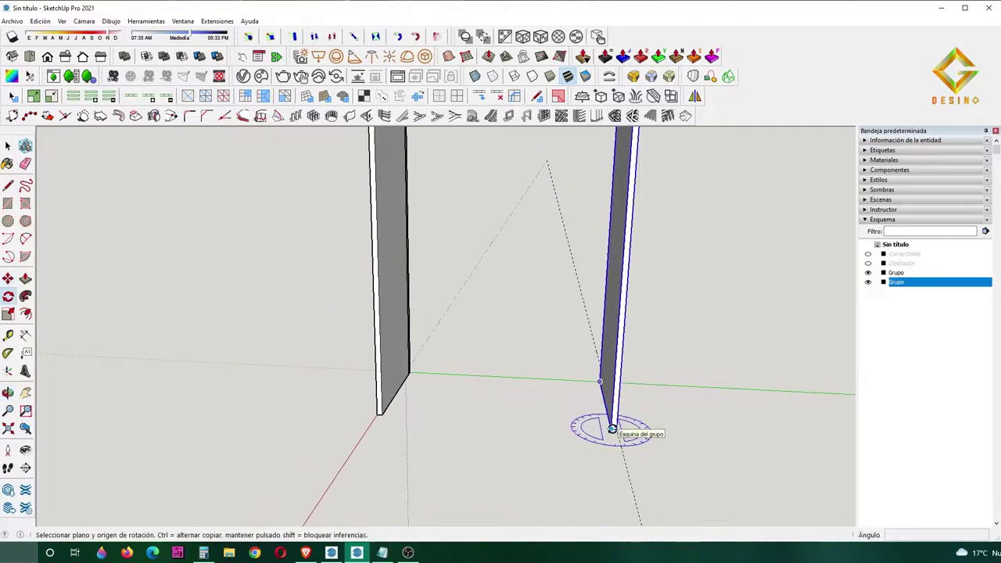
click(611, 428)
key(ctrl)
click(610, 384)
click(619, 353)
mouse_move(619, 354)
middle_down()
mouse_move(577, 402)
mouse_move(633, 418)
middle_up()
key(space)
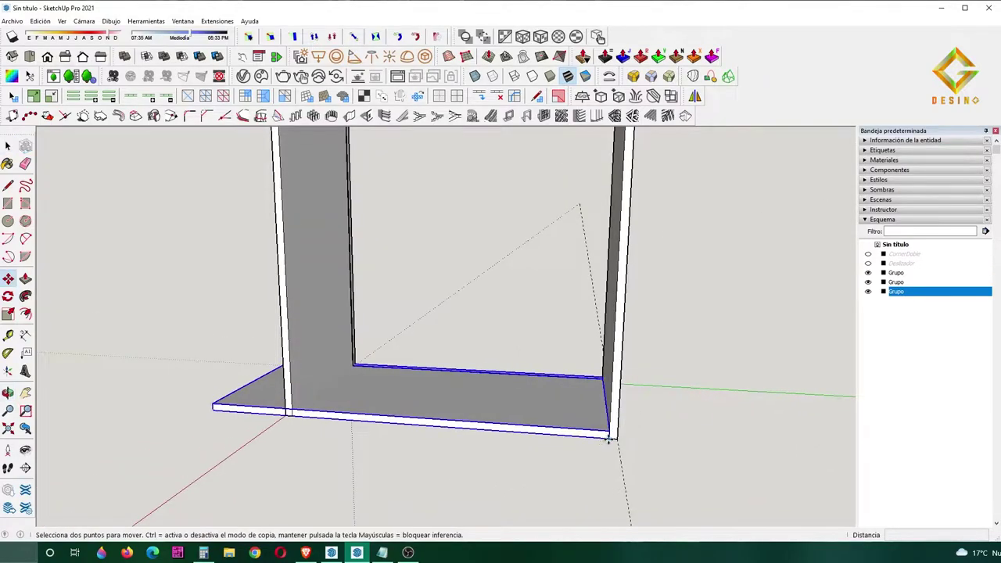
click(608, 440)
click(610, 368)
key(space)
click(631, 430)
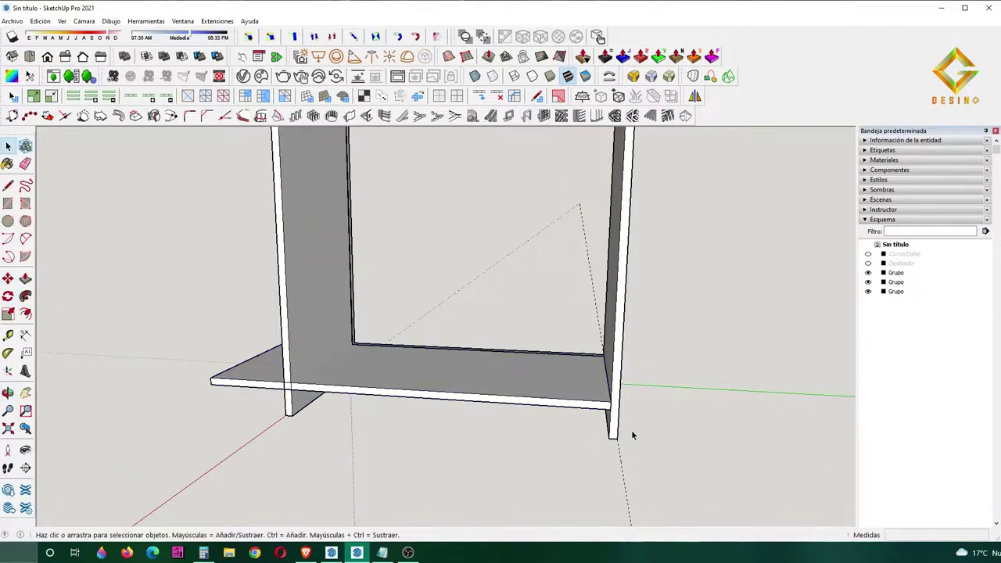
Flip the right side panel so it mirrors the left one.
middle_drag(631, 429, 756, 429)
right_click(605, 326)
click(751, 226)
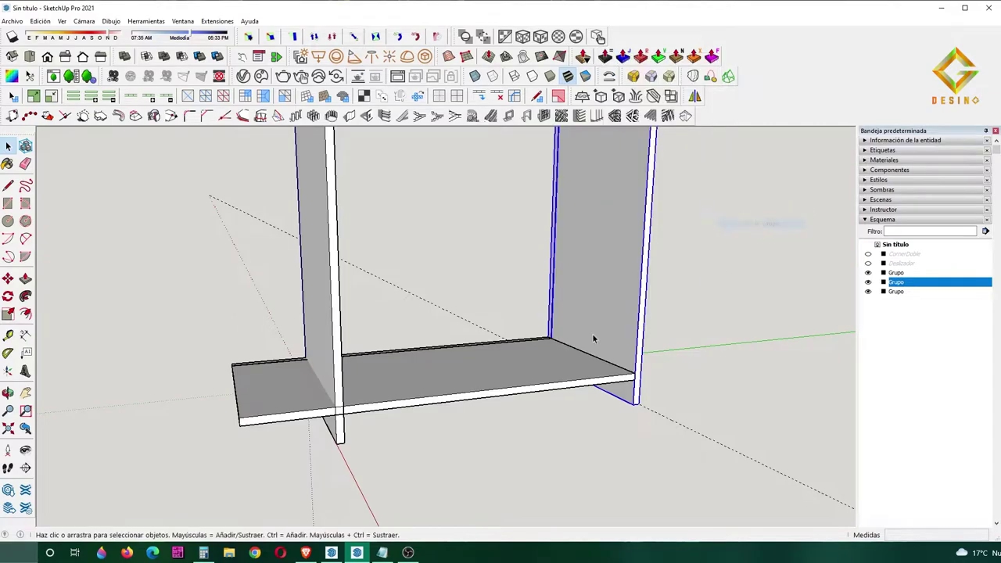
mouse_move(592, 340)
middle_down()
mouse_move(363, 416)
mouse_move(398, 449)
middle_up()
click(362, 420)
click(340, 444)
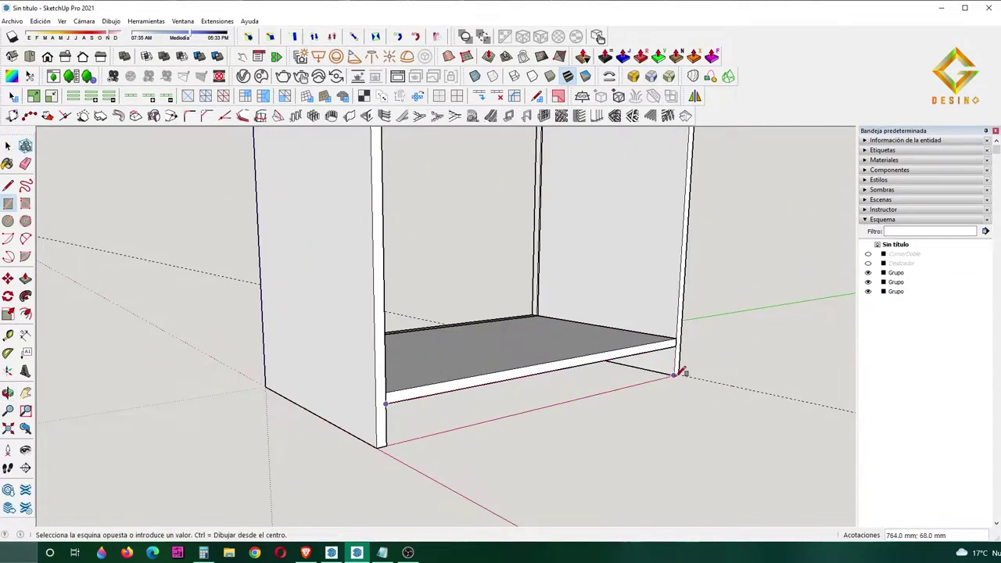
Draw an 18 mm base board under the bottom shelf and group it.
click(678, 373)
mouse_move(679, 373)
middle_down()
mouse_move(534, 351)
mouse_move(570, 415)
middle_up()
key(p)
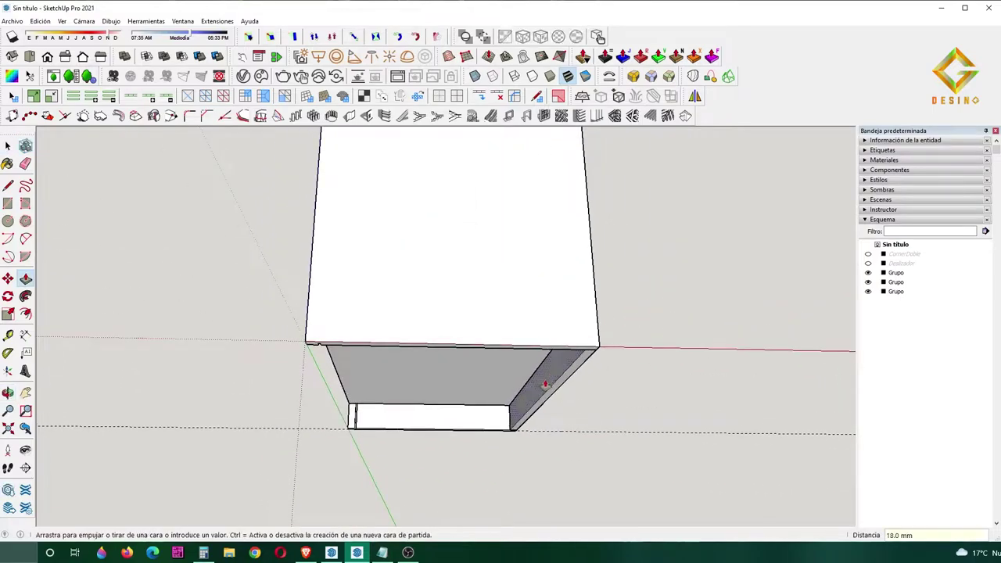
key(space)
right_click(551, 383)
click(579, 208)
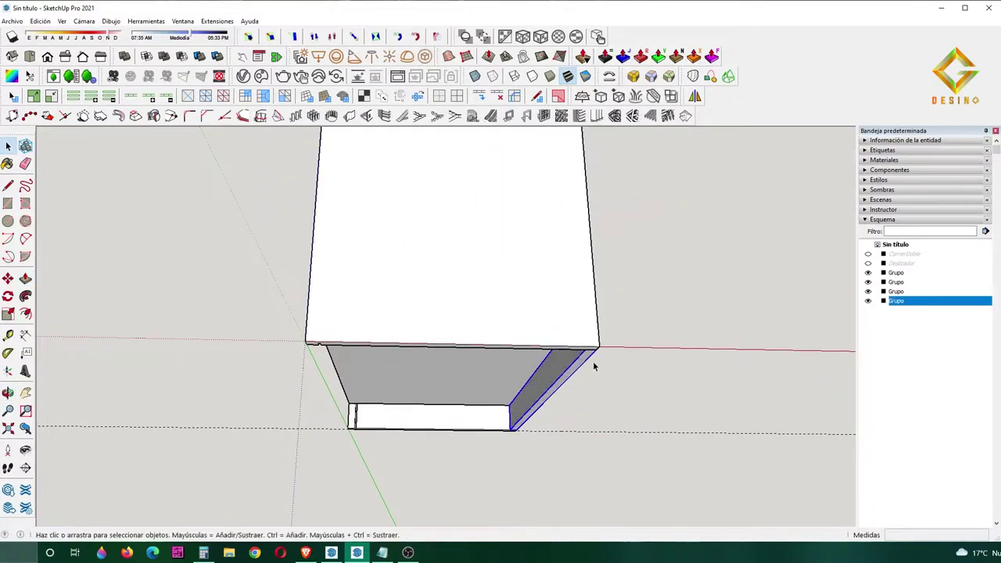
Copy the base board to form the front and back rails under the shelf.
key(ctrl)
click(586, 353)
key(Return)
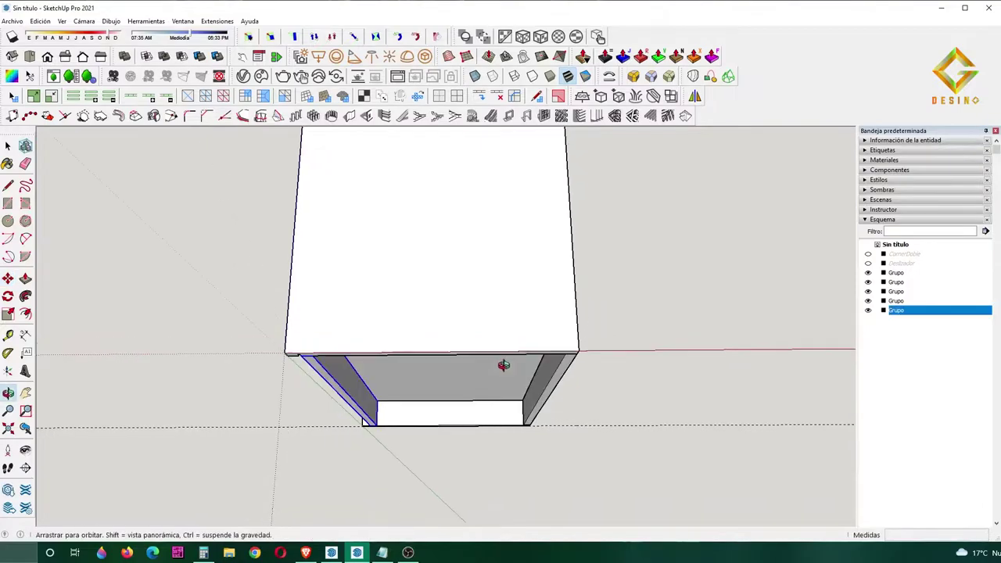
middle_drag(503, 364, 353, 349)
key(space)
click(434, 342)
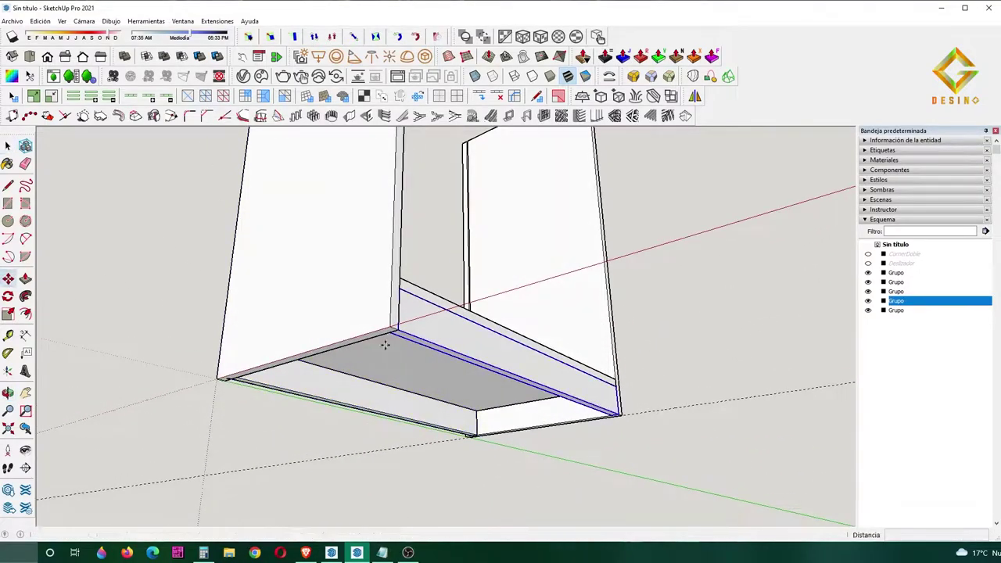
key(m)
key(ctrl)
click(385, 345)
Edit the front kick board so it spans between the side panels.
middle_drag(385, 344, 485, 427)
key(space)
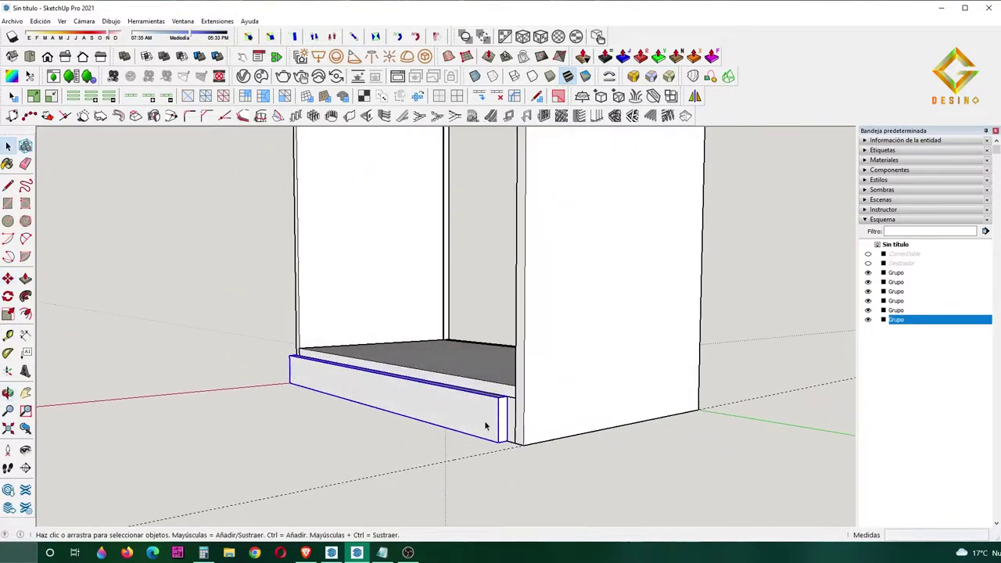
double_click(485, 426)
key(Escape)
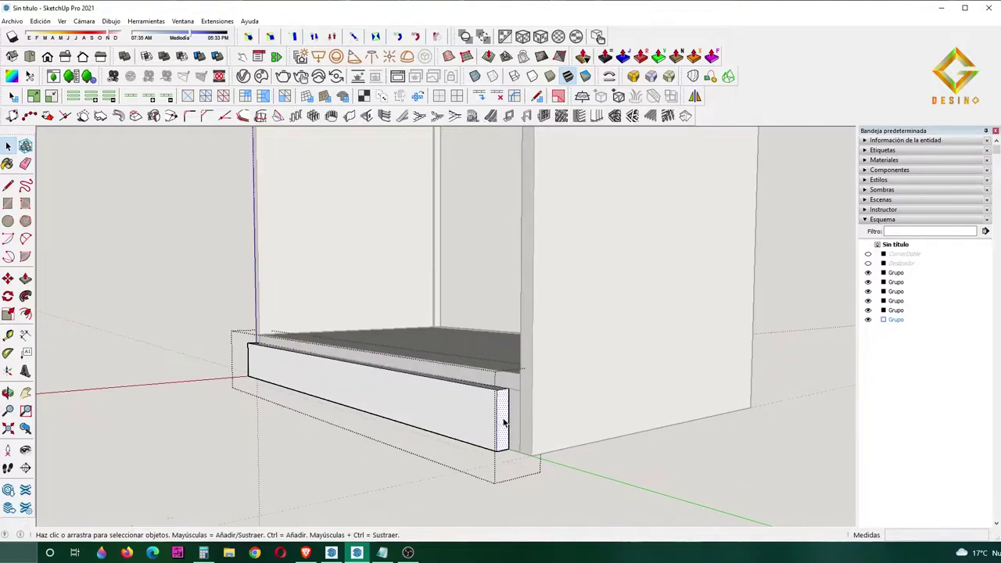
mouse_move(532, 384)
middle_down()
mouse_move(646, 480)
mouse_move(777, 466)
mouse_move(498, 431)
mouse_move(628, 477)
mouse_move(602, 456)
mouse_move(597, 464)
mouse_move(511, 340)
mouse_move(456, 371)
mouse_move(472, 330)
middle_up()
Place a 23 mm guide below the panel top and draw a rectangle between the side panels.
scroll(439, 250, up, 3)
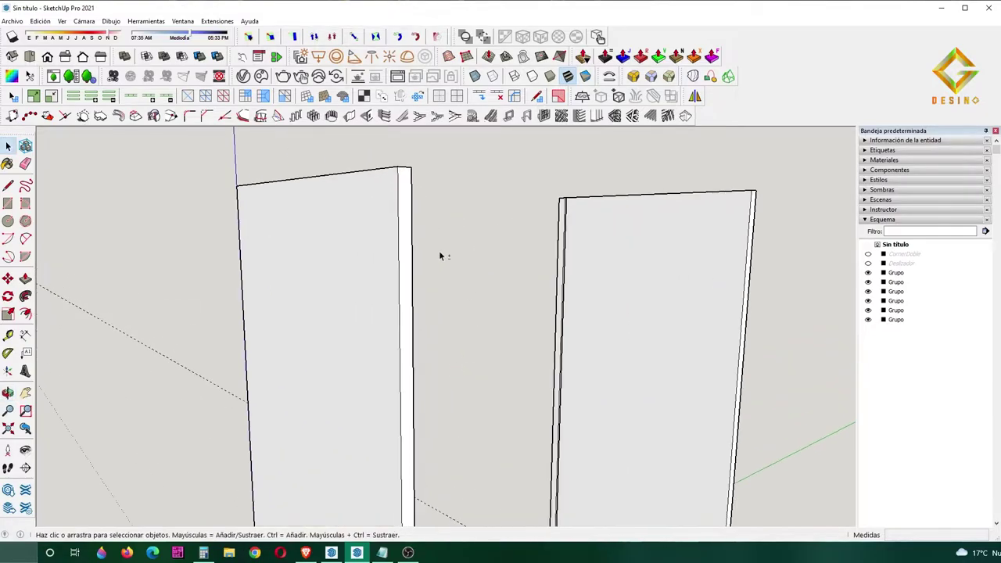
scroll(439, 250, up, 2)
key(t)
click(420, 211)
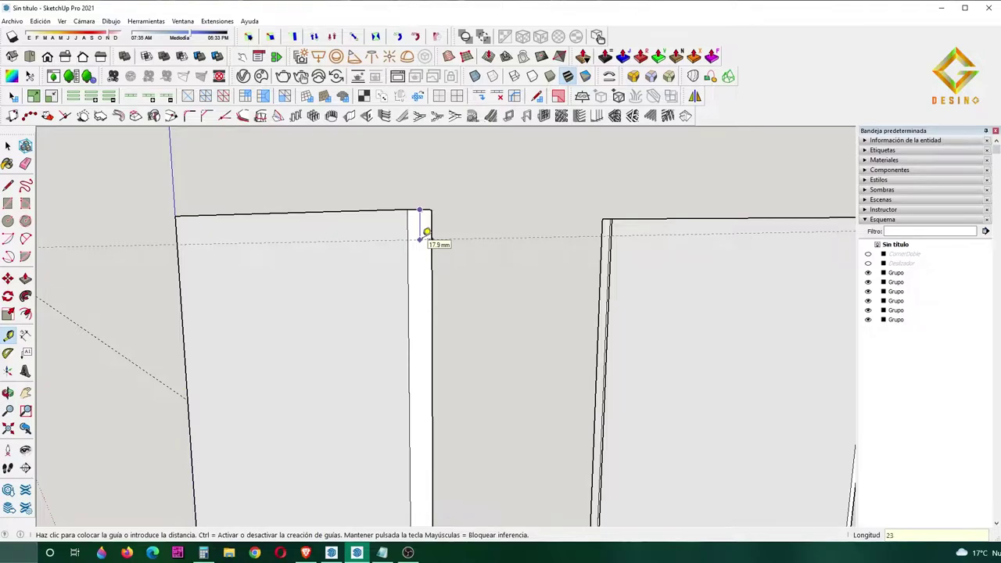
click(427, 233)
key(space)
scroll(415, 302, up, 1)
key(r)
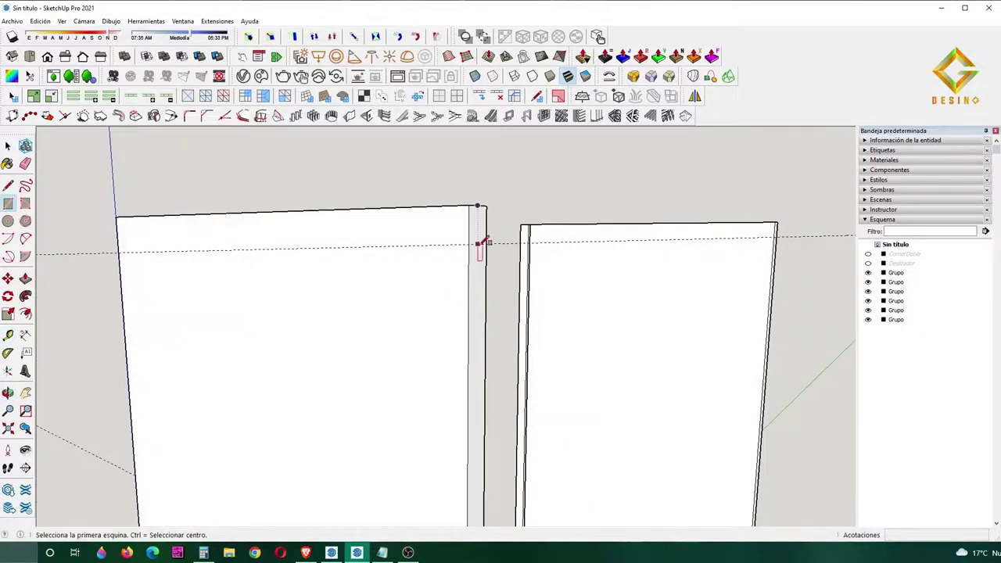
click(475, 245)
mouse_move(475, 245)
middle_down()
mouse_move(496, 300)
mouse_move(595, 340)
middle_up()
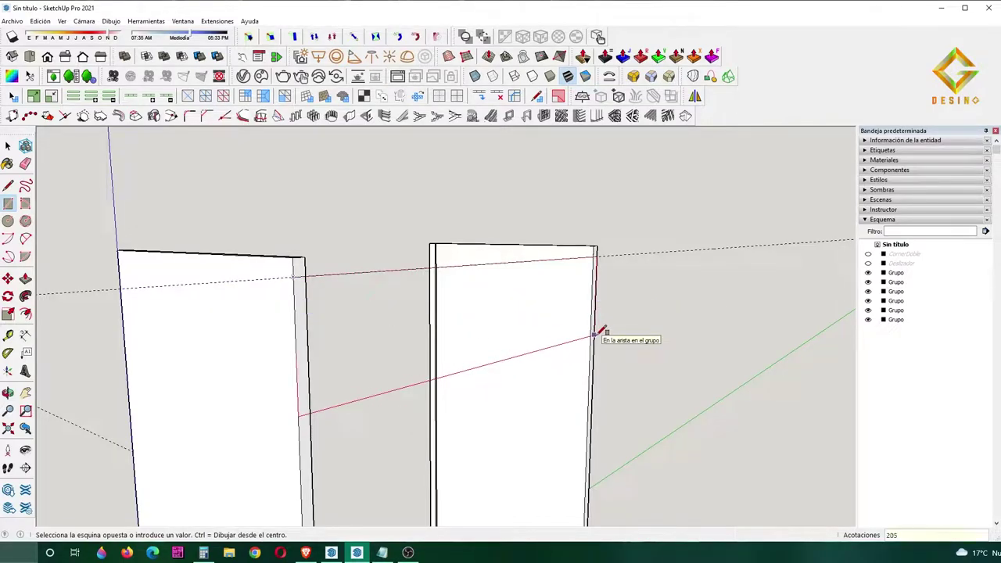
click(600, 333)
Extrude the rectangle into a thin slab and group it.
key(p)
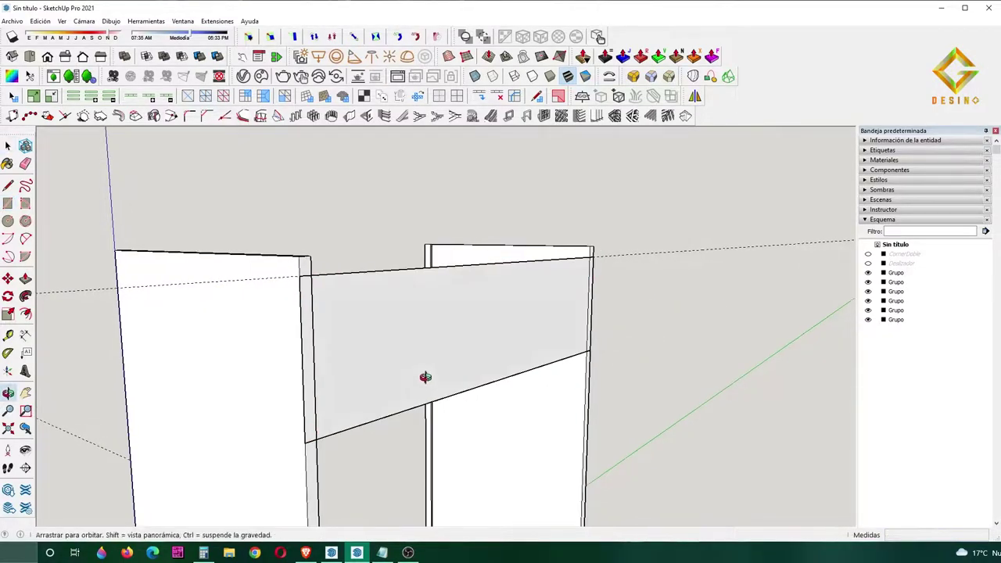
mouse_move(425, 376)
middle_down()
mouse_move(494, 339)
mouse_move(475, 307)
mouse_move(550, 317)
middle_up()
click(434, 345)
triple_click(474, 307)
right_click(475, 307)
click(516, 151)
click(550, 317)
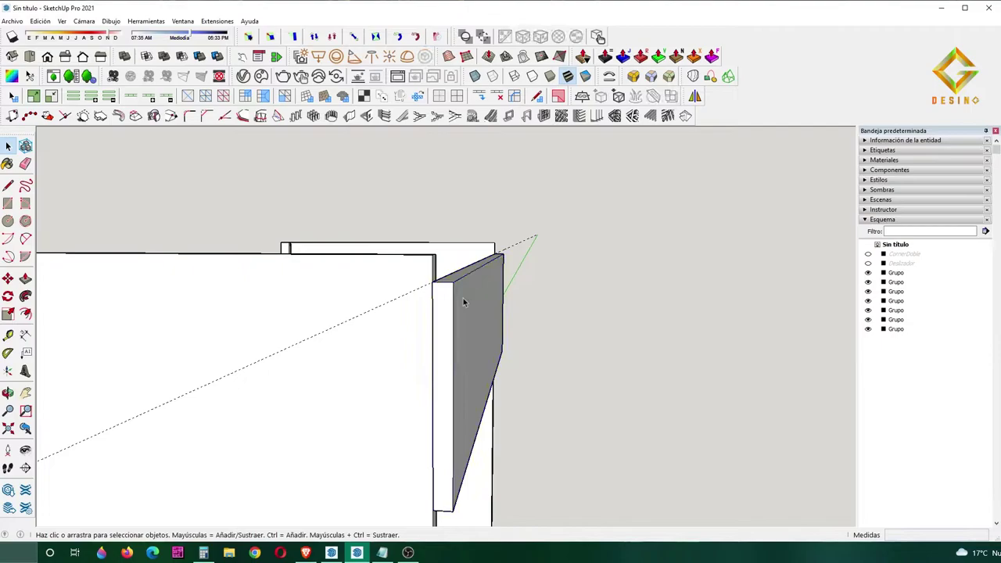
Rotate the slab about its corner into place at the cabinet's top front.
key(l)
click(454, 279)
click(396, 282)
key(space)
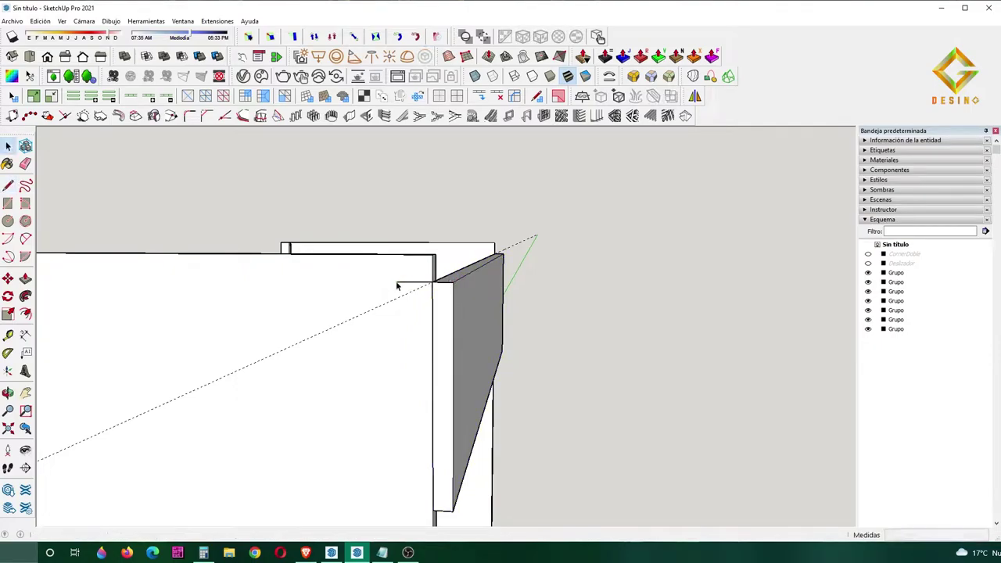
key(q)
click(444, 283)
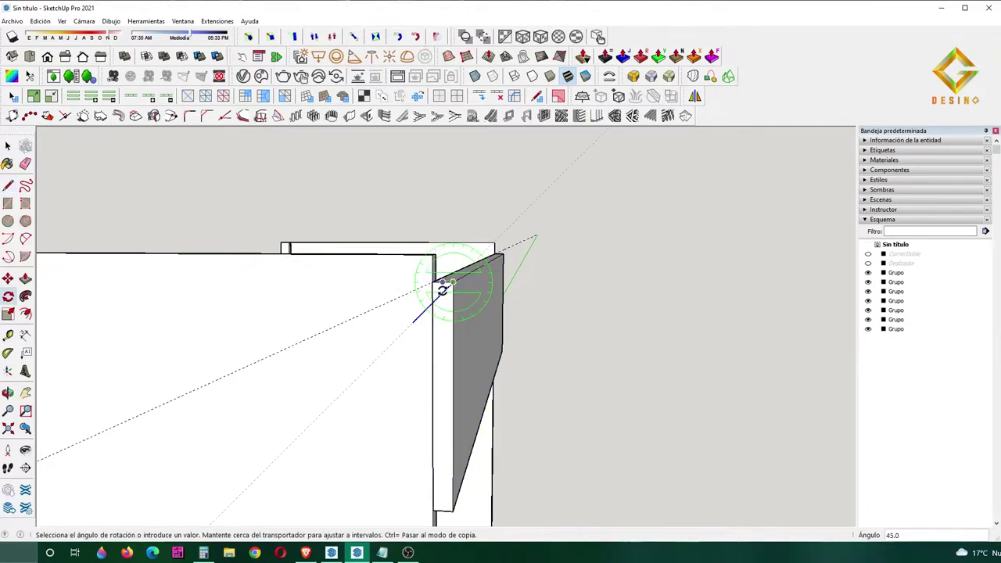
text(45)
key(Return)
key(space)
middle_drag(443, 285, 444, 270)
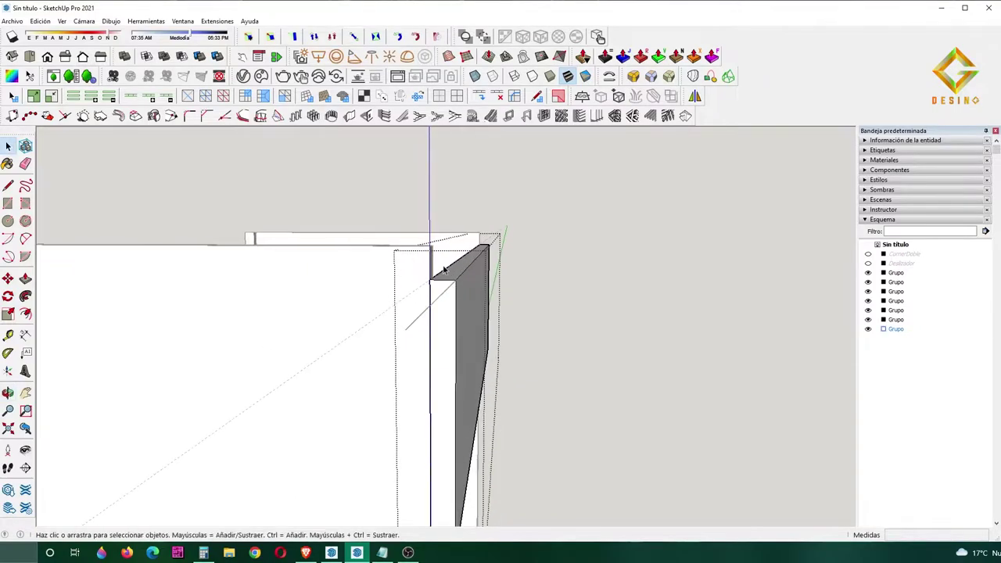
key(Escape)
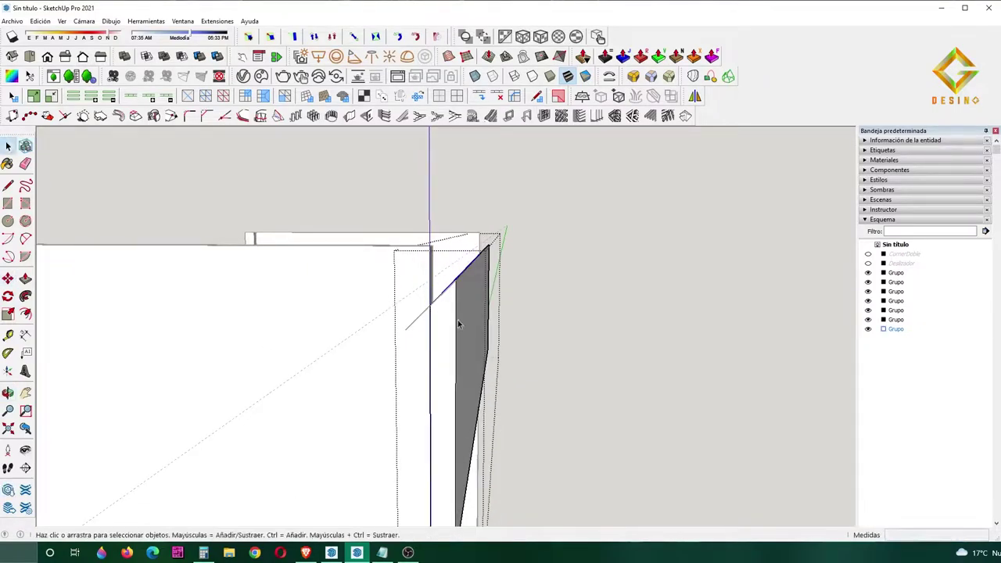
middle_drag(458, 320, 451, 338)
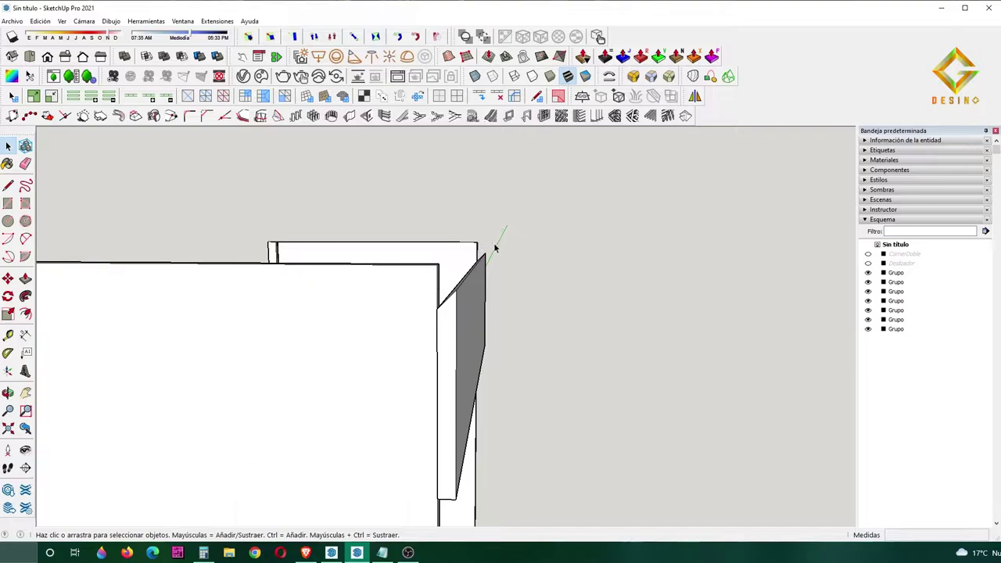
Copy the top front panel downward and array it with 3x into four drawer fronts.
scroll(462, 347, down, 3)
middle_drag(463, 347, 391, 353)
click(389, 290)
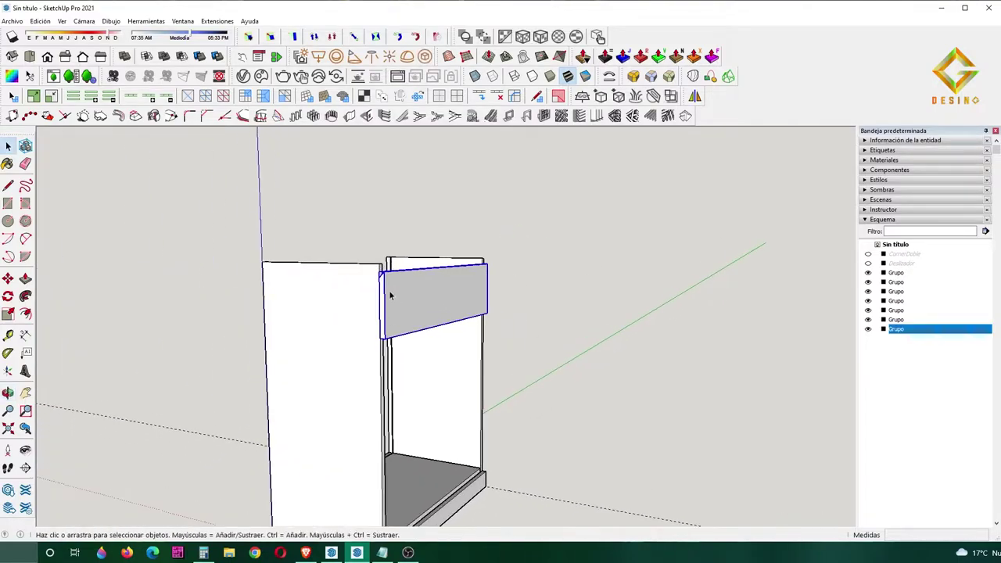
key(m)
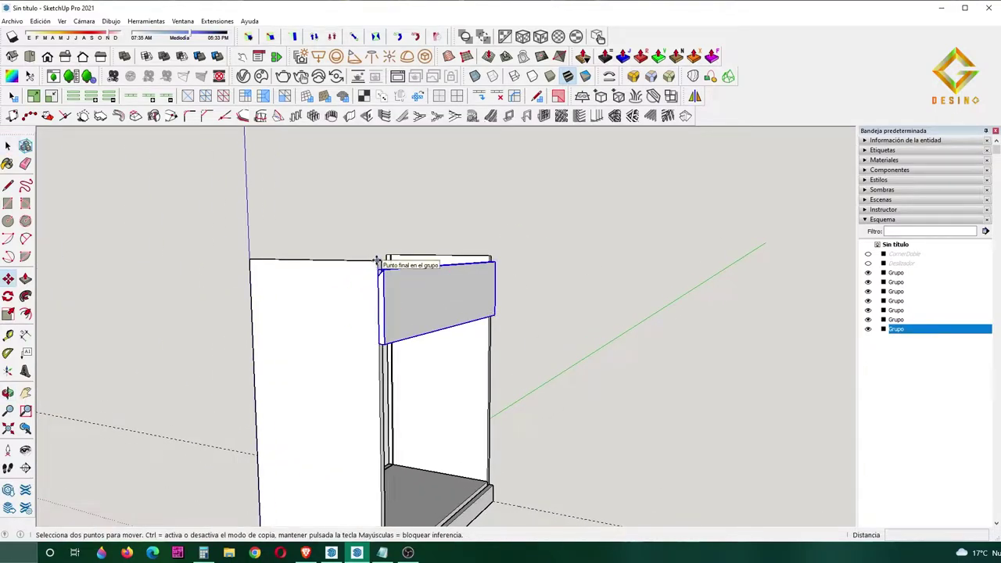
click(377, 261)
key(ctrl)
click(379, 342)
mouse_move(379, 342)
middle_down()
mouse_move(383, 271)
mouse_move(483, 353)
mouse_move(496, 357)
mouse_move(499, 345)
middle_up()
text(3)
key(Return)
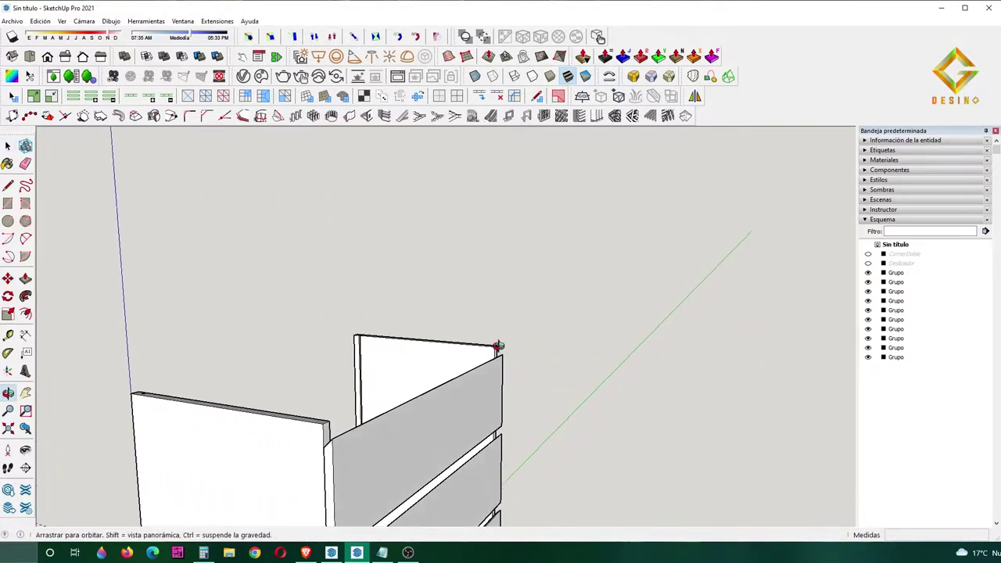
scroll(499, 346, up, 3)
key(t)
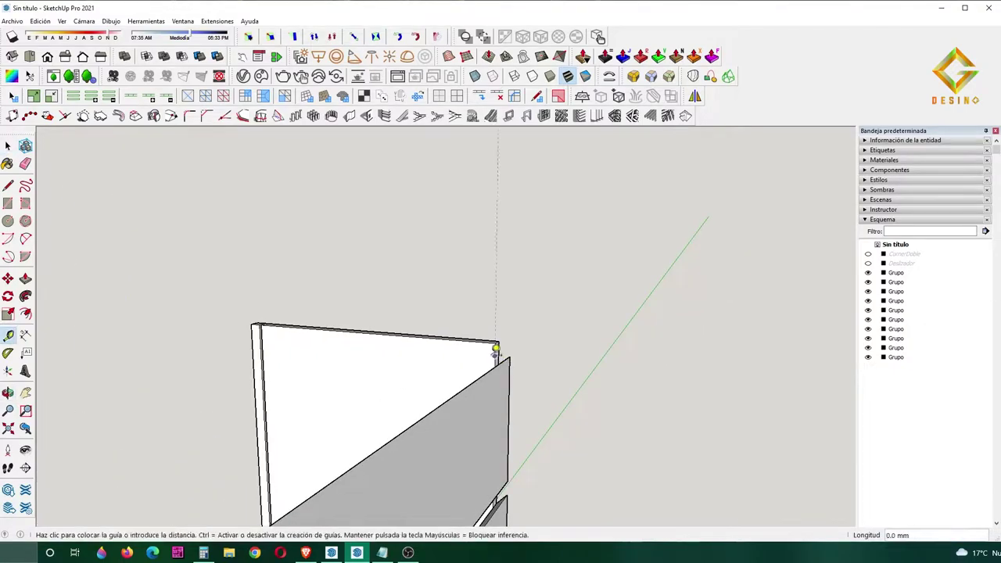
Extrude a back top board 694.5 mm across the side panels and group it.
key(space)
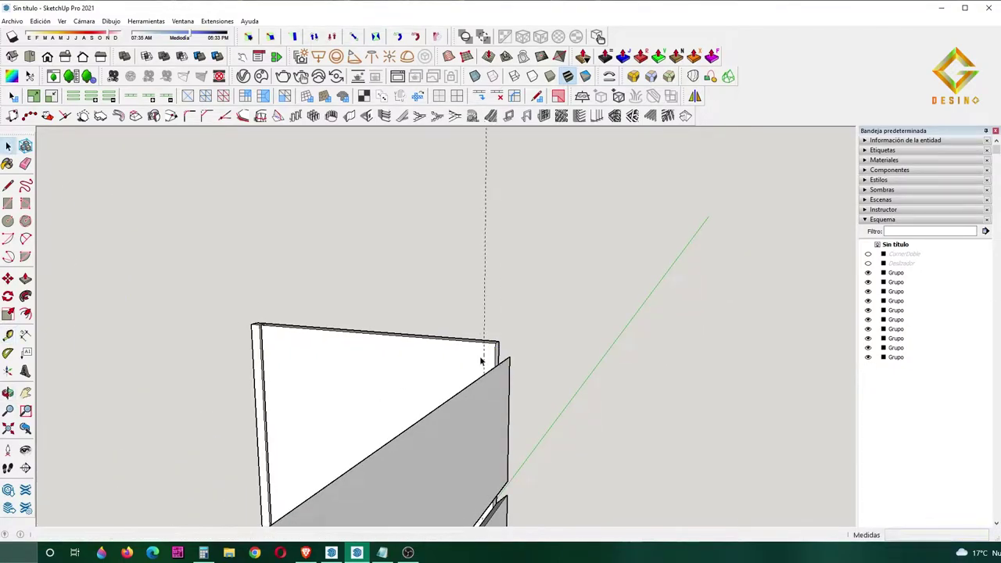
mouse_move(482, 351)
middle_down()
mouse_move(537, 391)
mouse_move(574, 401)
middle_up()
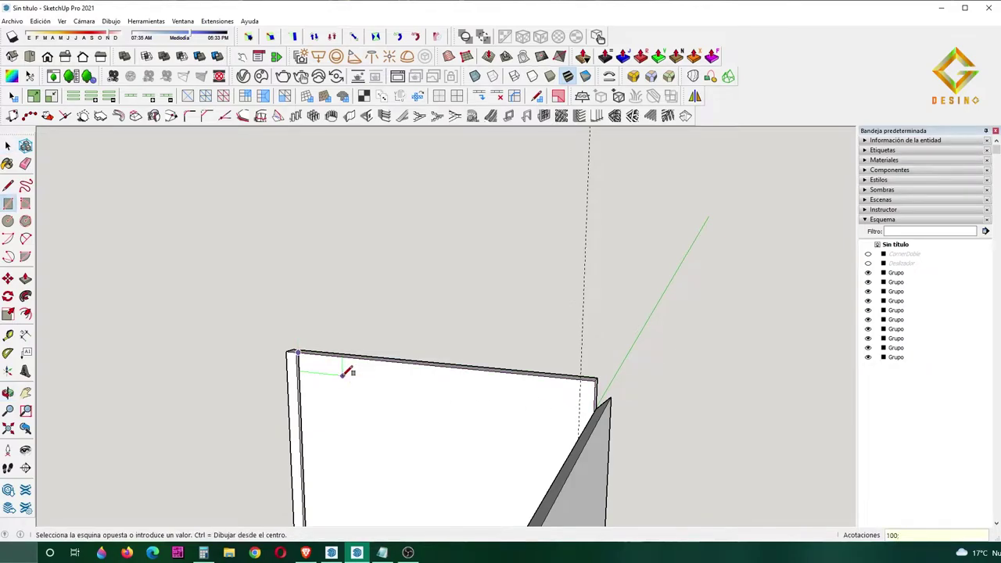
middle_drag(348, 371, 352, 420)
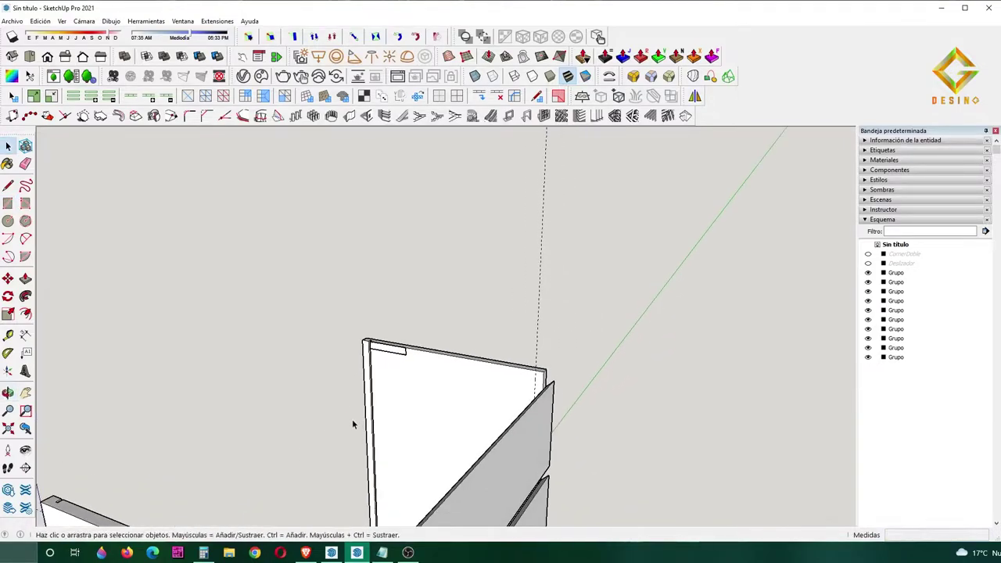
key(p)
drag(387, 350, 131, 482)
key(space)
middle_drag(131, 482, 212, 450)
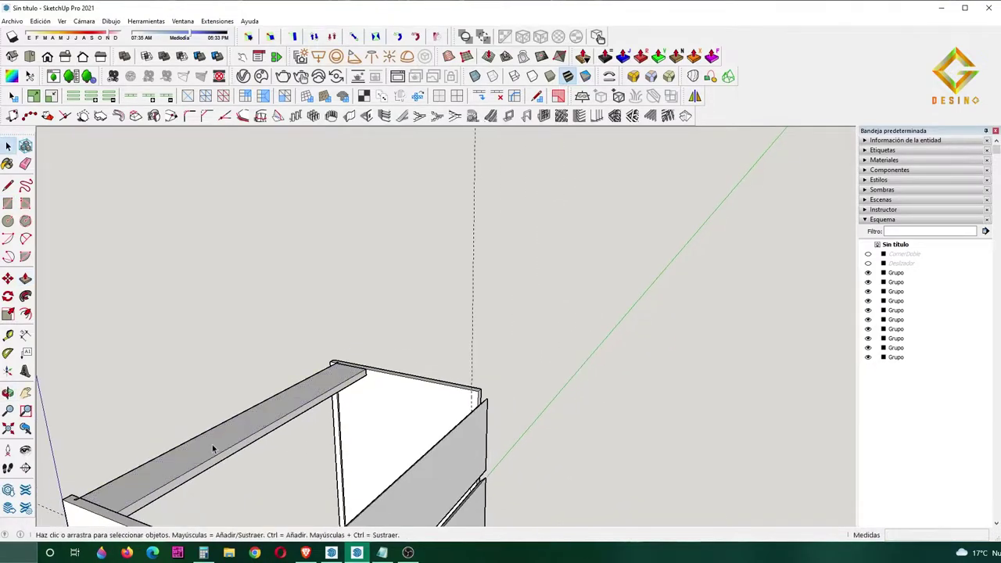
triple_click(212, 450)
right_click(212, 452)
click(247, 272)
Copy the top board to the cabinet's front edge and extrude a face on it.
middle_drag(309, 320, 360, 352)
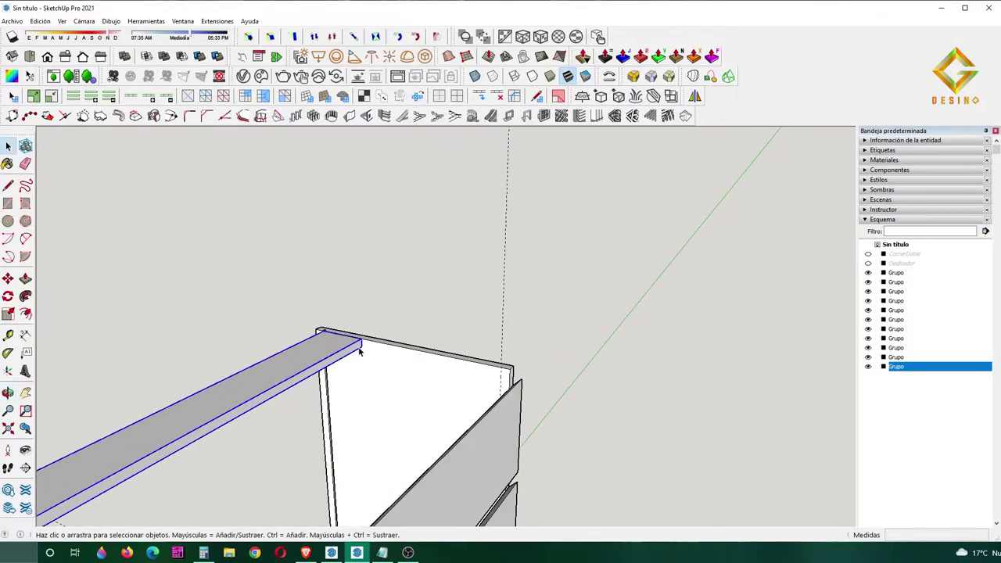
key(ctrl)
click(361, 338)
click(496, 391)
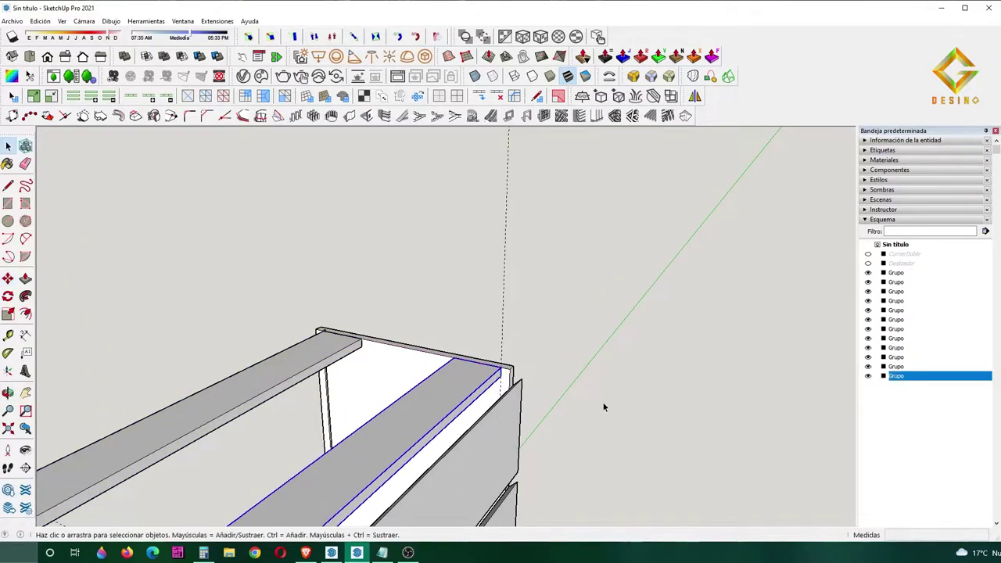
mouse_move(603, 405)
middle_down()
mouse_move(602, 361)
mouse_move(492, 365)
mouse_move(373, 449)
mouse_move(307, 478)
middle_up()
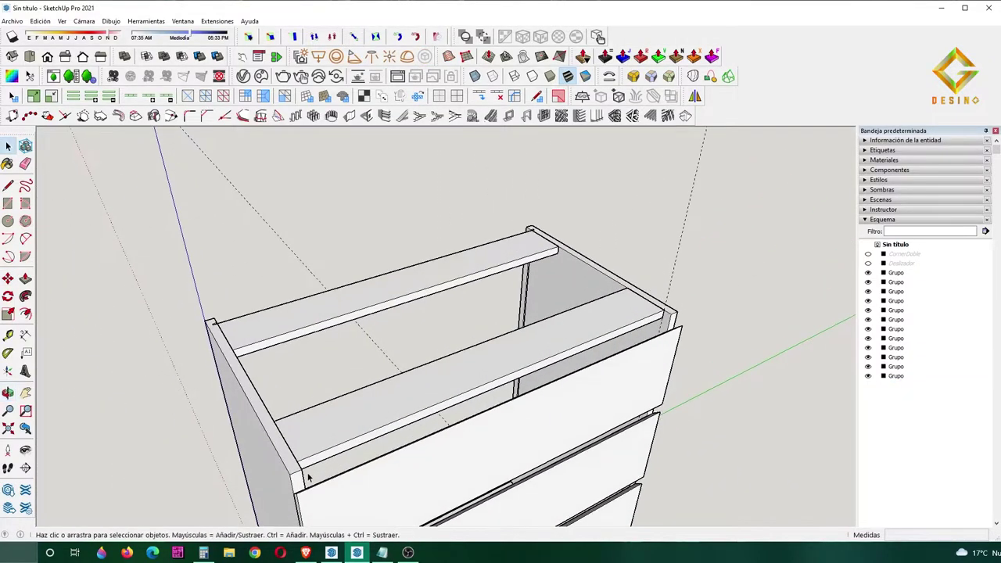
click(297, 461)
click(674, 311)
middle_drag(674, 312, 521, 376)
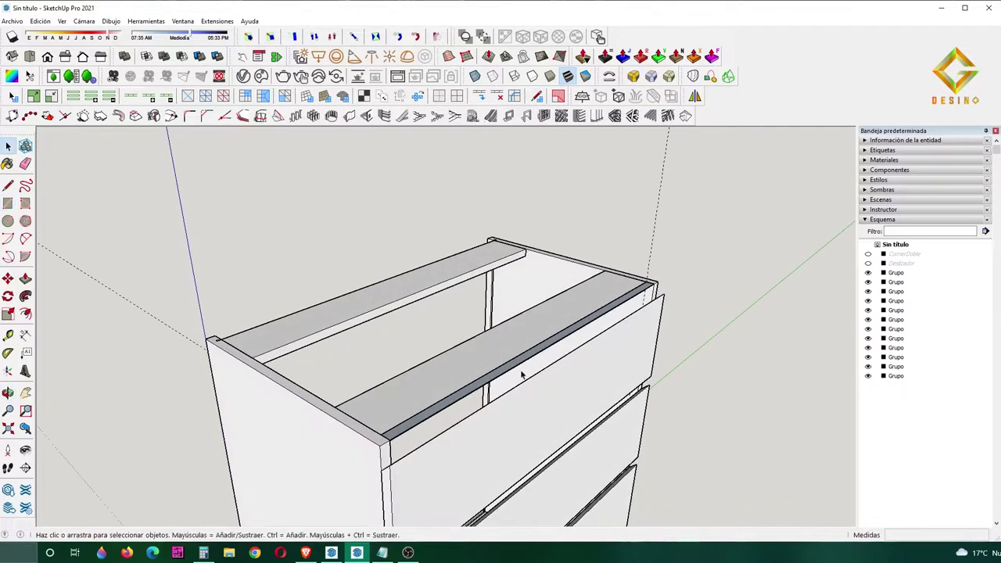
key(p)
click(496, 389)
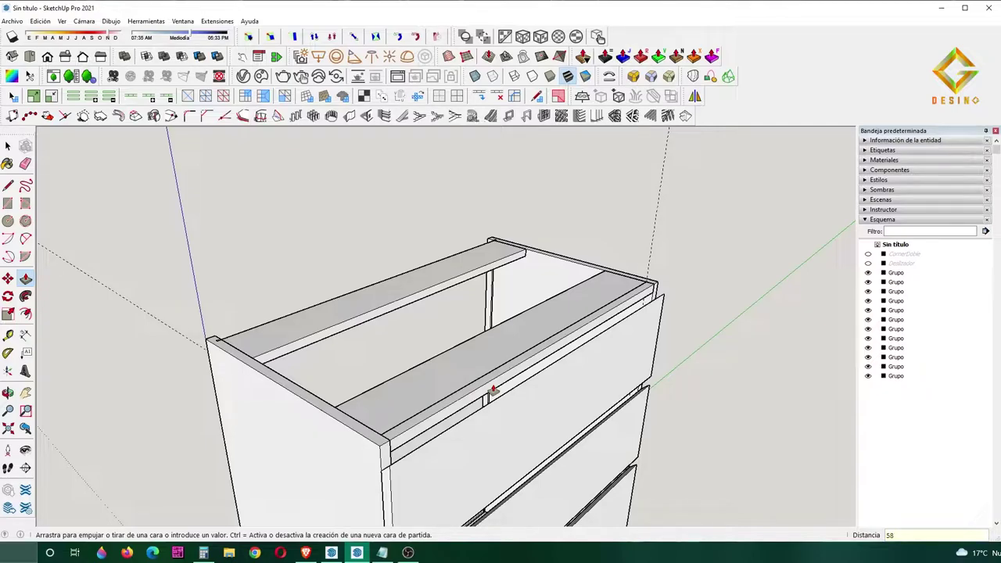
text(5)
Commit the front board extrusion and turn the right-hand board into a group.
key(Return)
key(space)
middle_drag(496, 383, 489, 389)
click(569, 365)
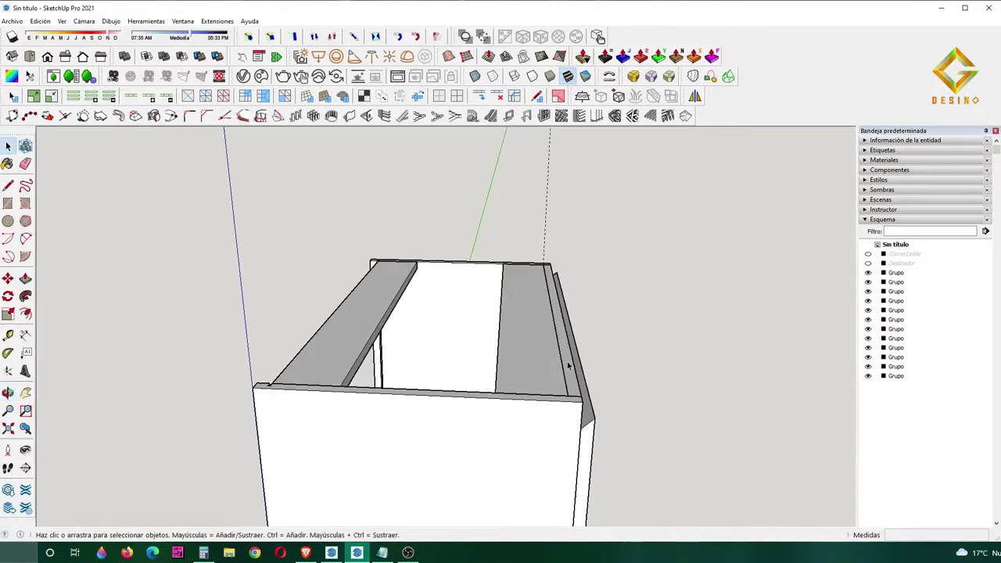
right_click(568, 365)
click(603, 190)
Look straight into the cabinet front and inspect the bottom and top shelf rails.
mouse_move(570, 319)
middle_down()
mouse_move(740, 290)
mouse_move(528, 357)
mouse_move(509, 381)
mouse_move(686, 415)
mouse_move(535, 403)
middle_up()
scroll(483, 351, up, 3)
click(686, 415)
click(510, 399)
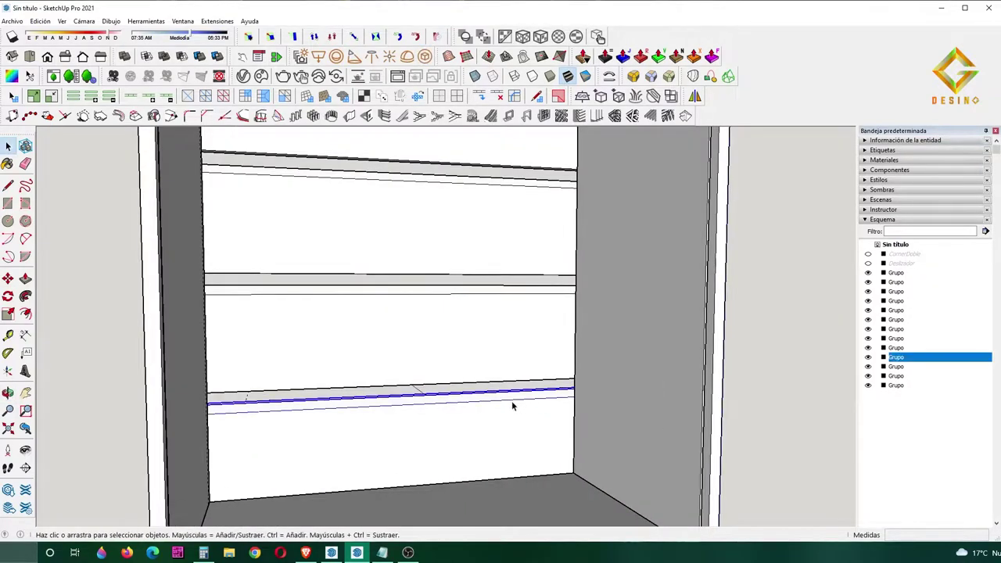
scroll(510, 398, up, 3)
scroll(510, 398, down, 2)
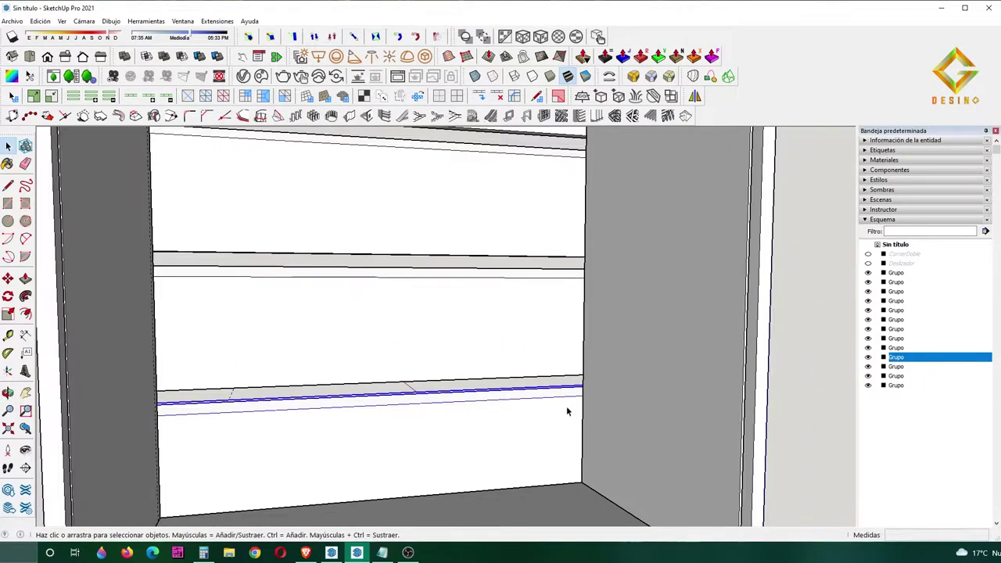
scroll(566, 406, down, 3)
click(548, 183)
mouse_move(547, 183)
middle_down()
mouse_move(539, 294)
mouse_move(545, 273)
mouse_move(508, 382)
middle_up()
scroll(546, 273, up, 2)
click(552, 268)
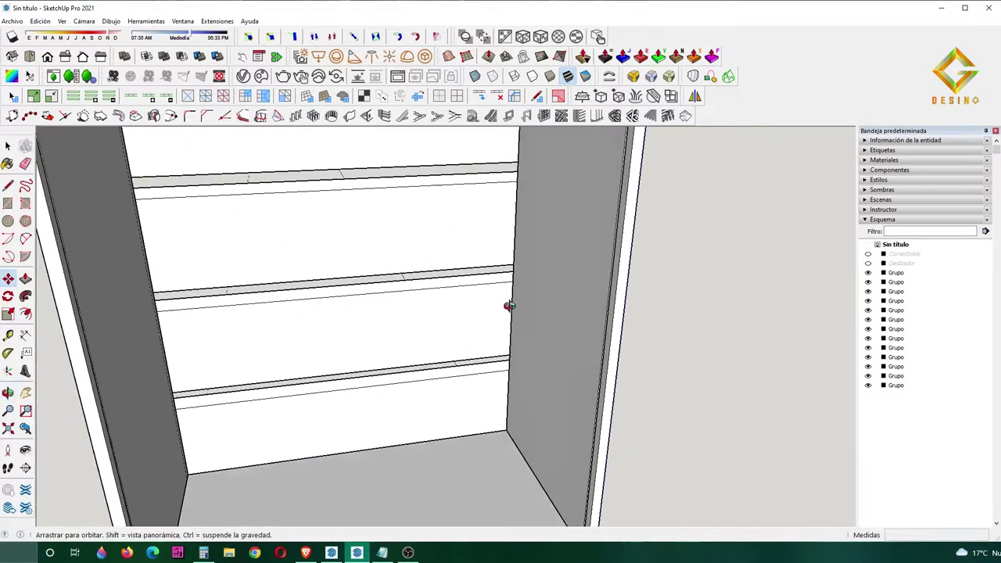
scroll(509, 381, up, 3)
Move the thin rail so its corner snaps to the group corner.
key(m)
click(507, 387)
key(ctrl)
scroll(506, 386, down, 2)
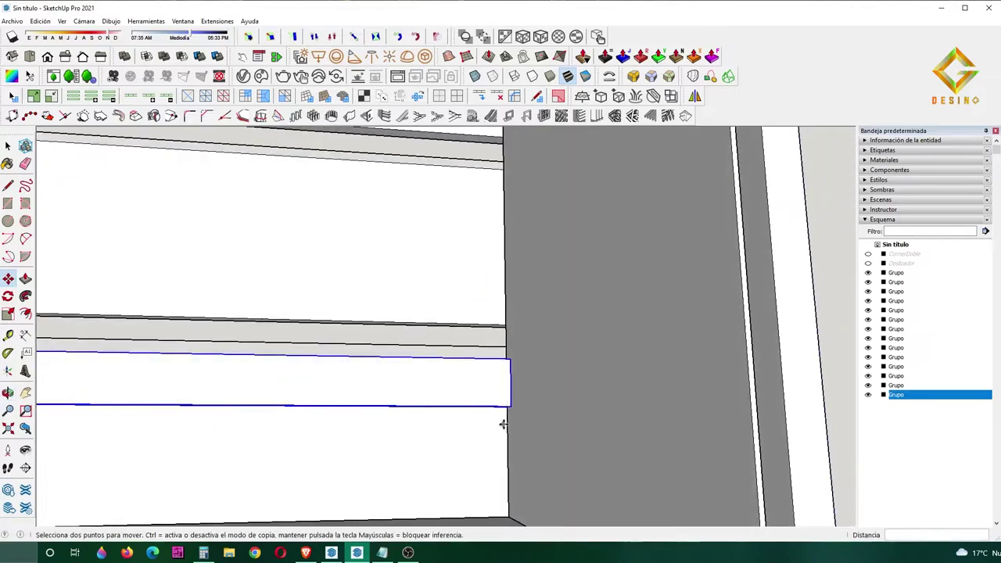
scroll(506, 420, down, 1)
scroll(501, 435, up, 2)
scroll(500, 357, up, 2)
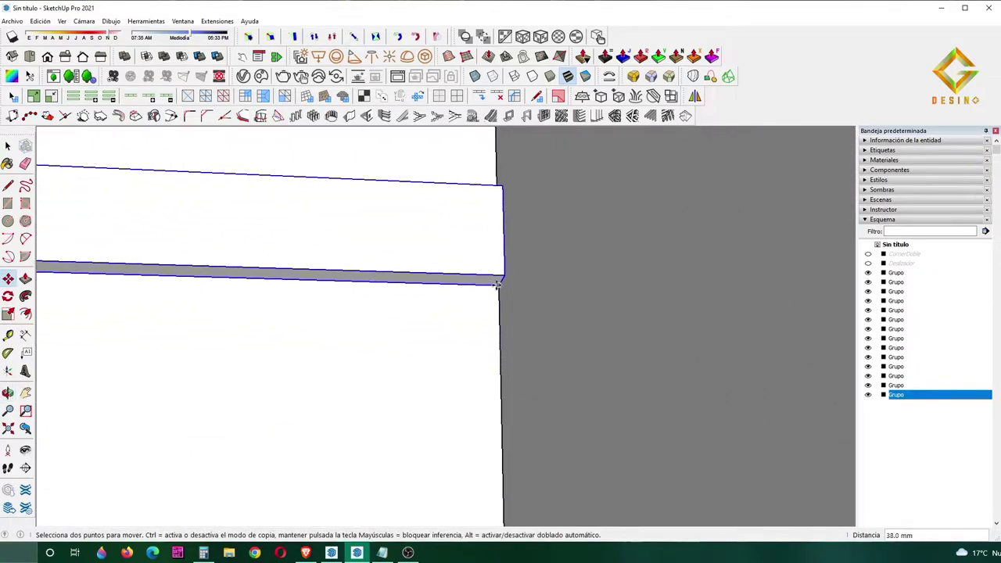
click(499, 258)
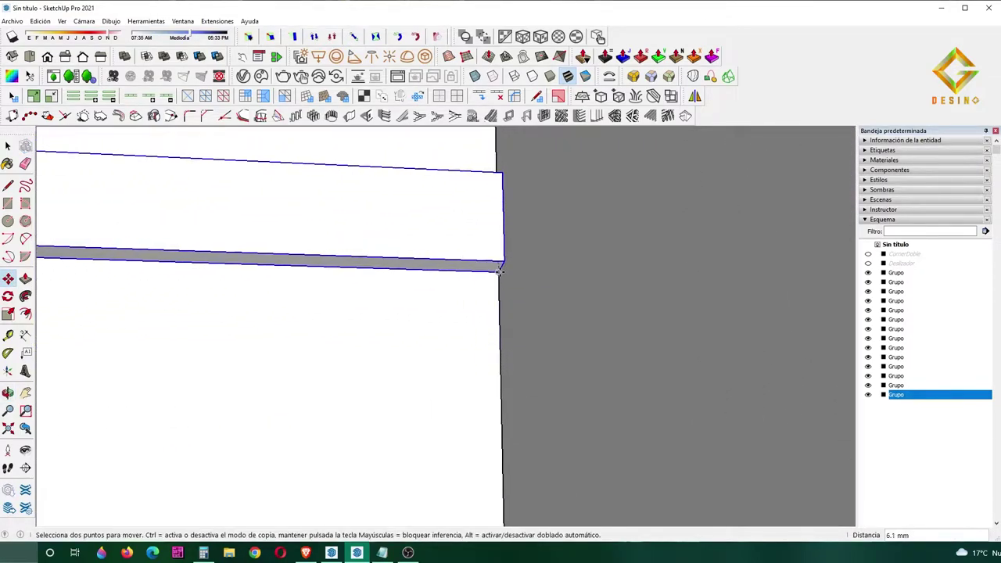
Copy the rail 228 mm lower for the next drawer level.
mouse_move(498, 259)
middle_down()
mouse_move(488, 461)
mouse_move(516, 417)
middle_up()
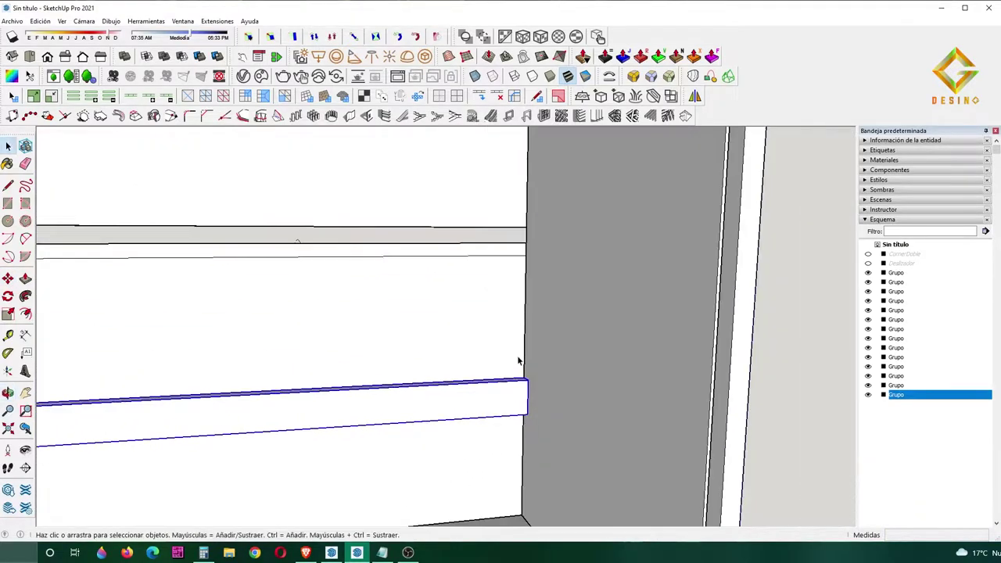
middle_drag(518, 362, 494, 417)
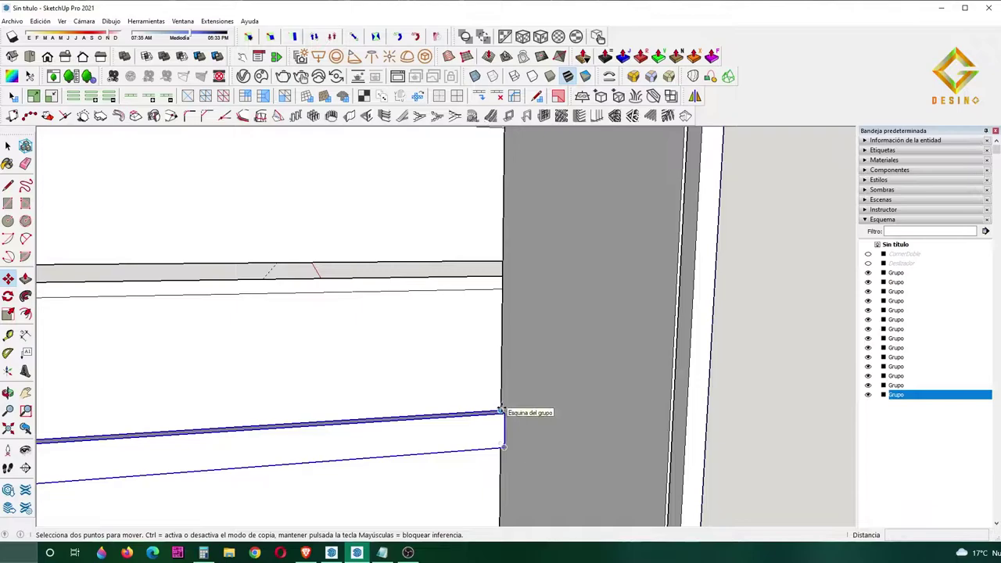
click(505, 292)
scroll(504, 293, down, 2)
scroll(506, 296, down, 2)
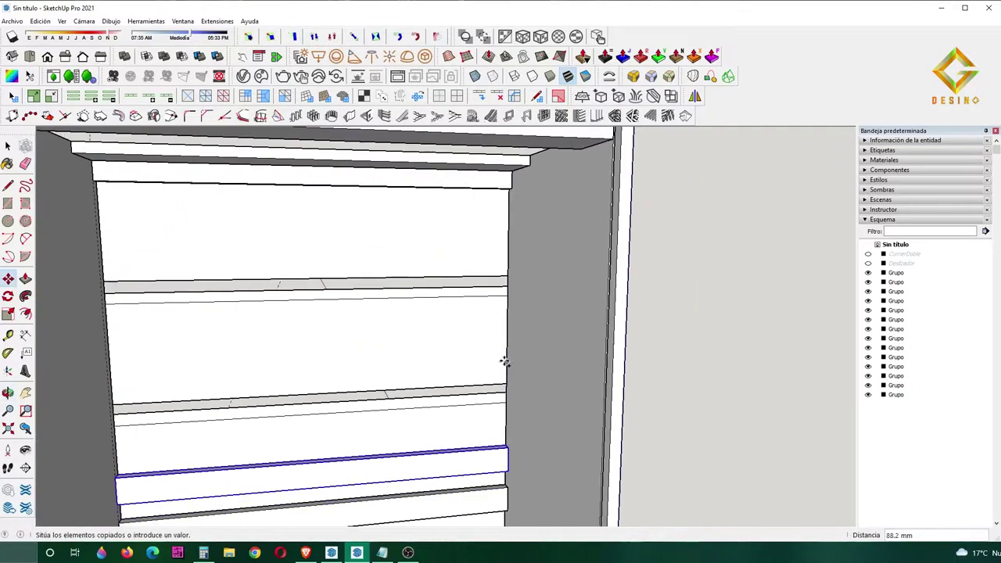
click(506, 298)
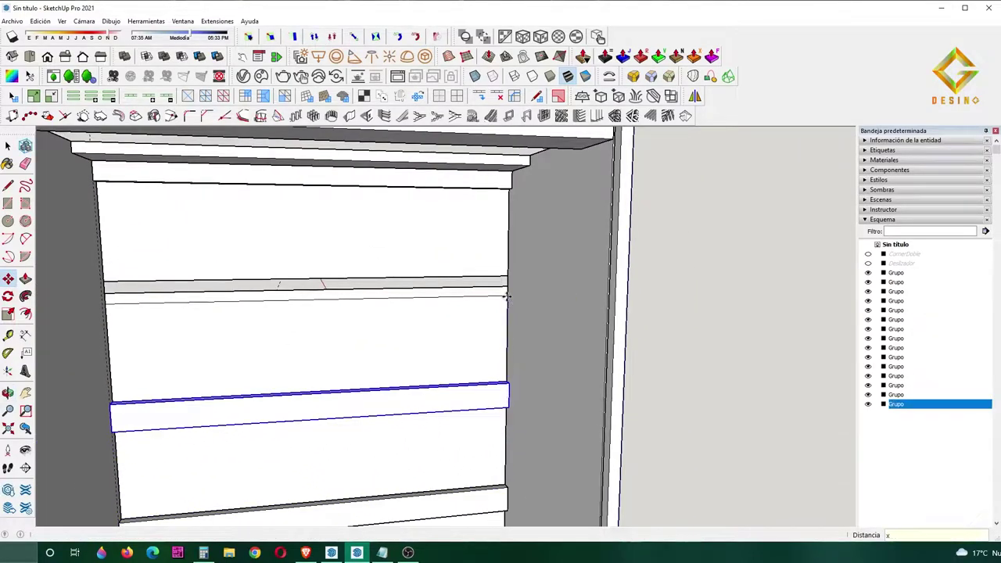
key(space)
scroll(505, 294, down, 5)
mouse_move(496, 389)
middle_down()
mouse_move(597, 351)
mouse_move(273, 357)
mouse_move(336, 391)
mouse_move(454, 357)
middle_up()
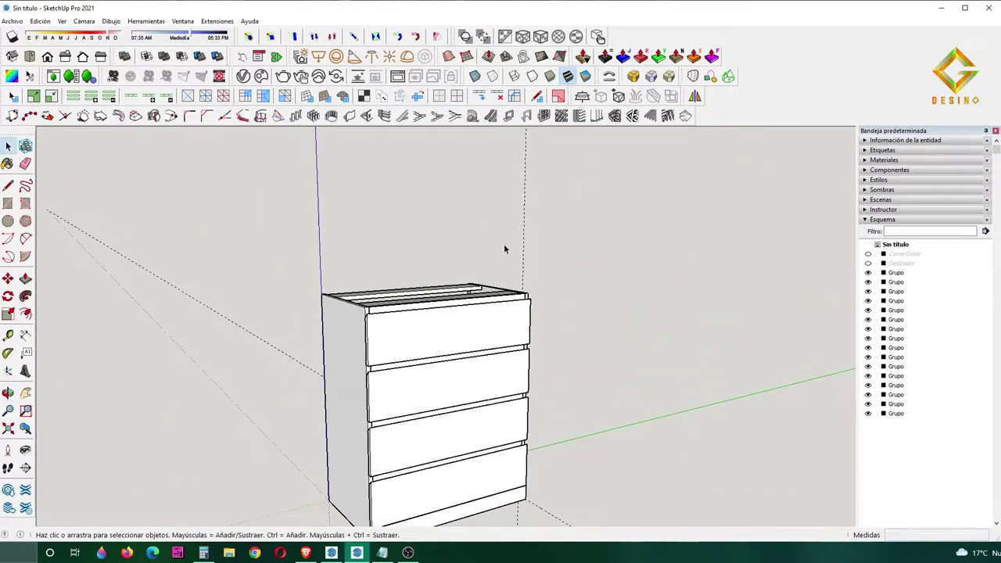
Reveal the hidden CornerDoble fitting above the cabinet's open top and zoom in on it.
mouse_move(479, 398)
middle_down()
mouse_move(488, 349)
mouse_move(499, 358)
middle_up()
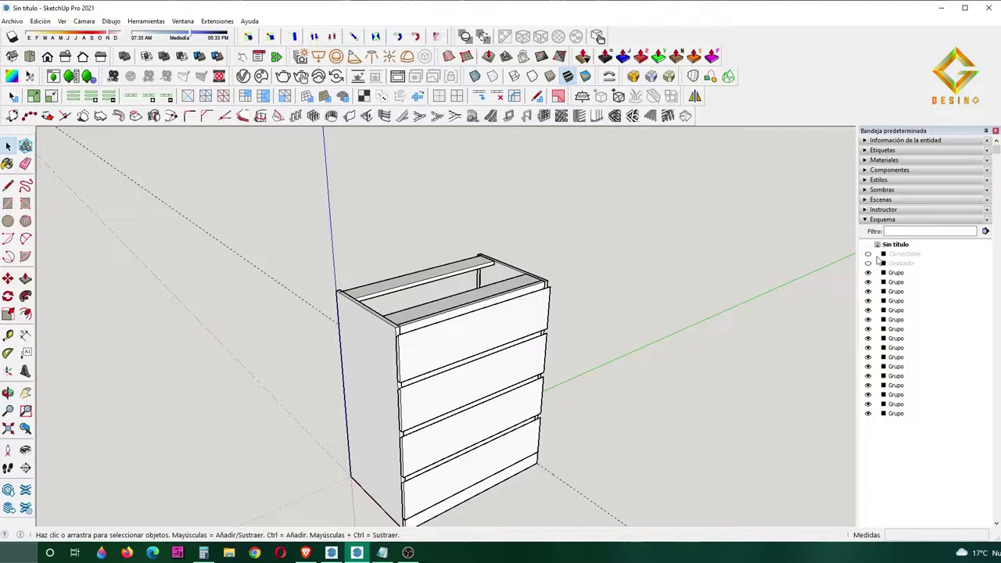
middle_drag(845, 262, 651, 279)
scroll(374, 322, up, 5)
click(374, 322)
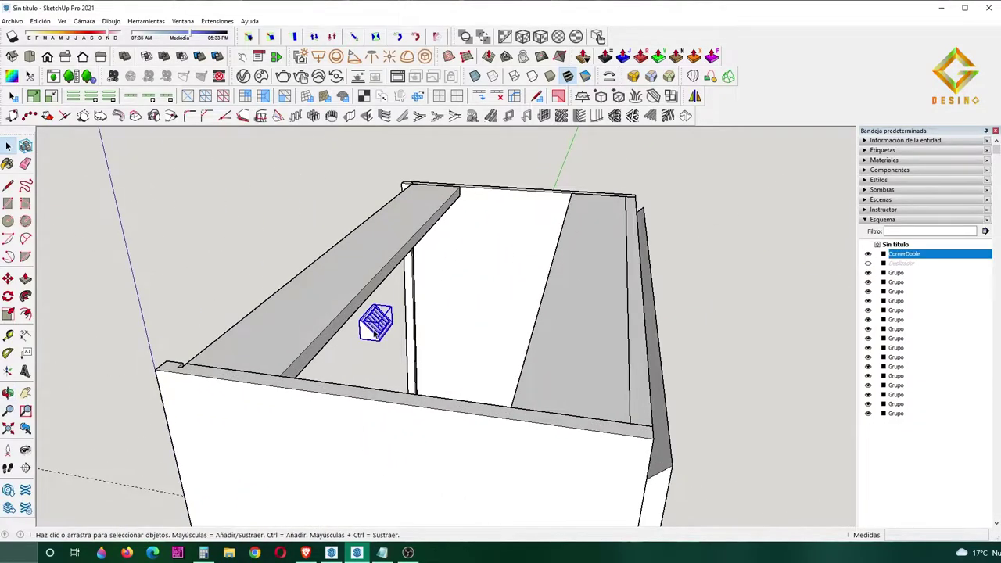
mouse_move(374, 322)
middle_down()
mouse_move(630, 316)
mouse_move(832, 335)
mouse_move(813, 313)
mouse_move(603, 258)
middle_up()
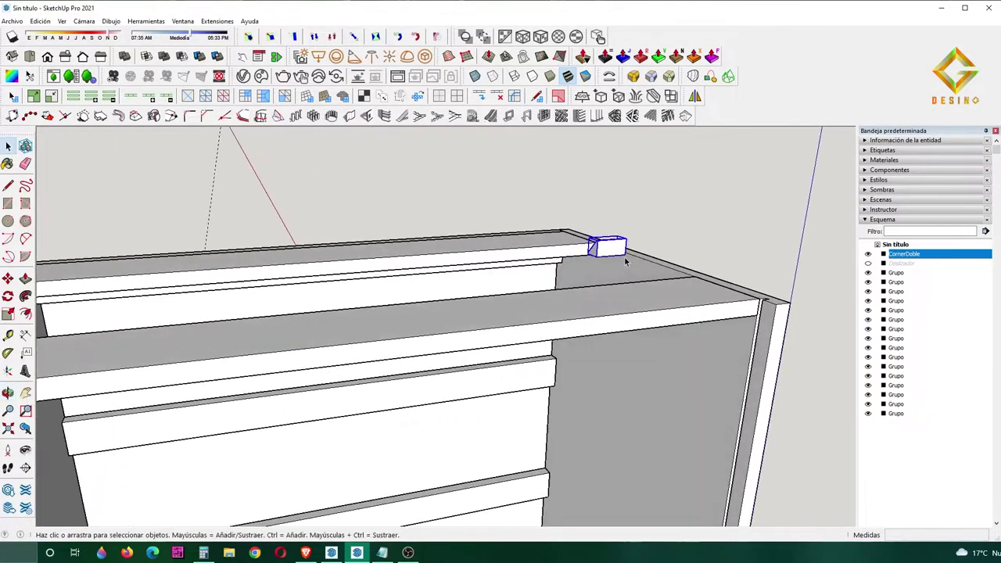
right_click(603, 256)
Rotate the CornerDoble fitting 180 degrees.
key(q)
click(599, 252)
click(625, 244)
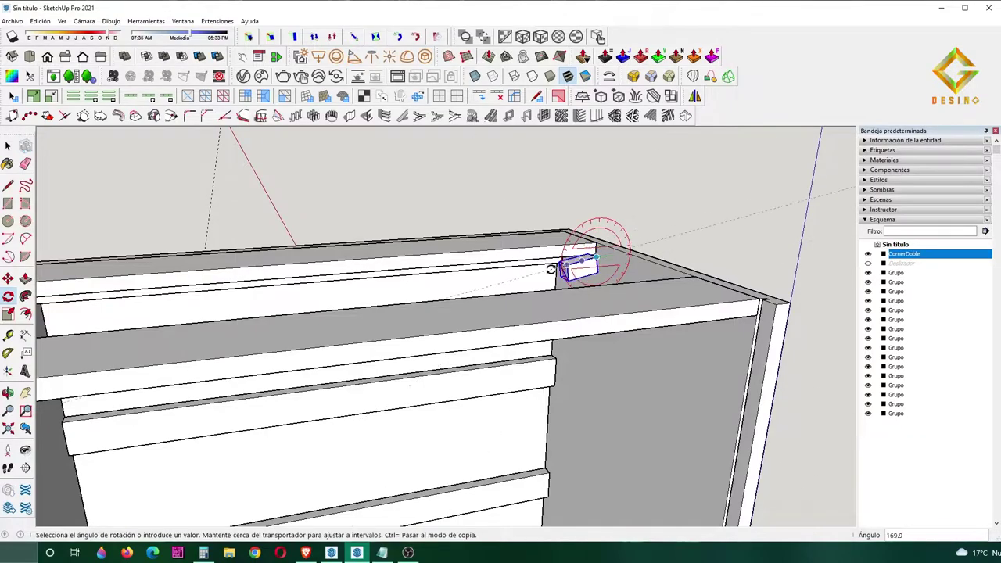
click(537, 257)
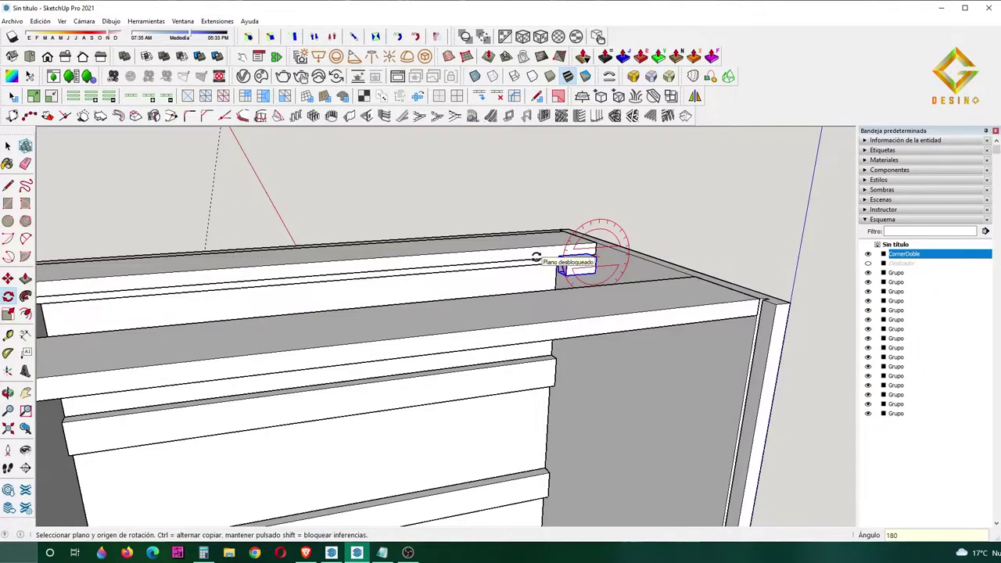
middle_drag(536, 256, 596, 283)
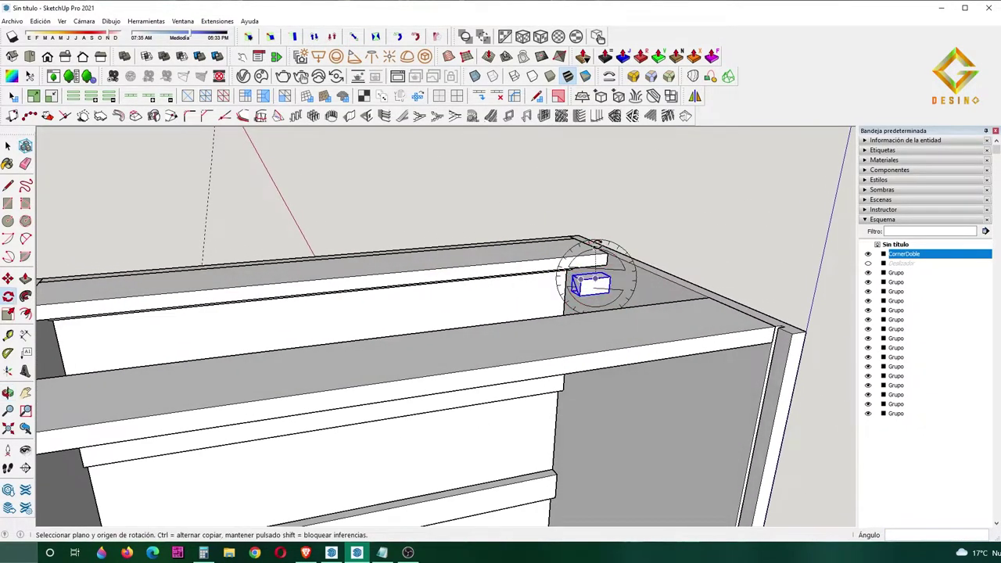
drag(596, 278, 649, 231)
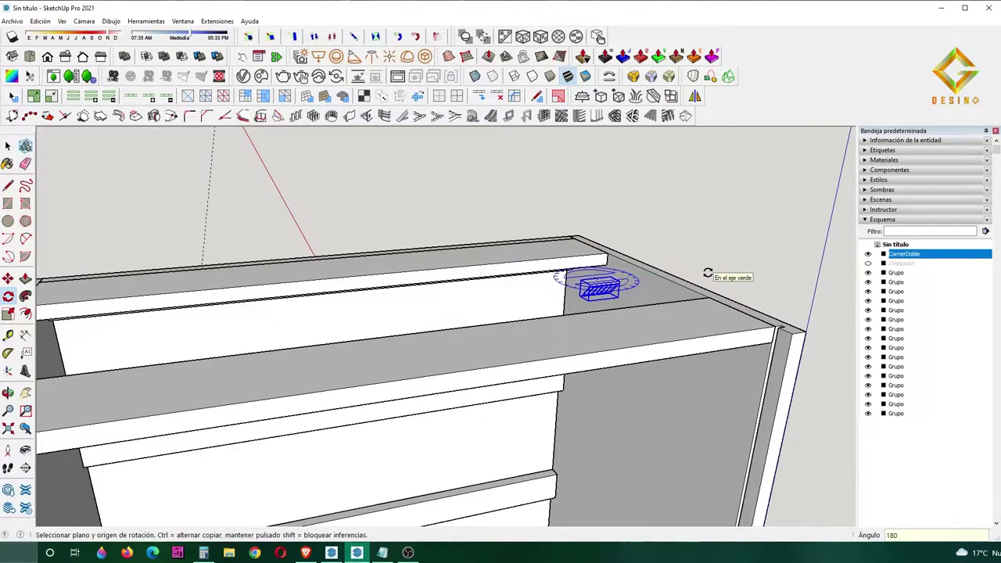
mouse_move(709, 277)
middle_down()
mouse_move(721, 161)
mouse_move(704, 223)
mouse_move(684, 220)
middle_up()
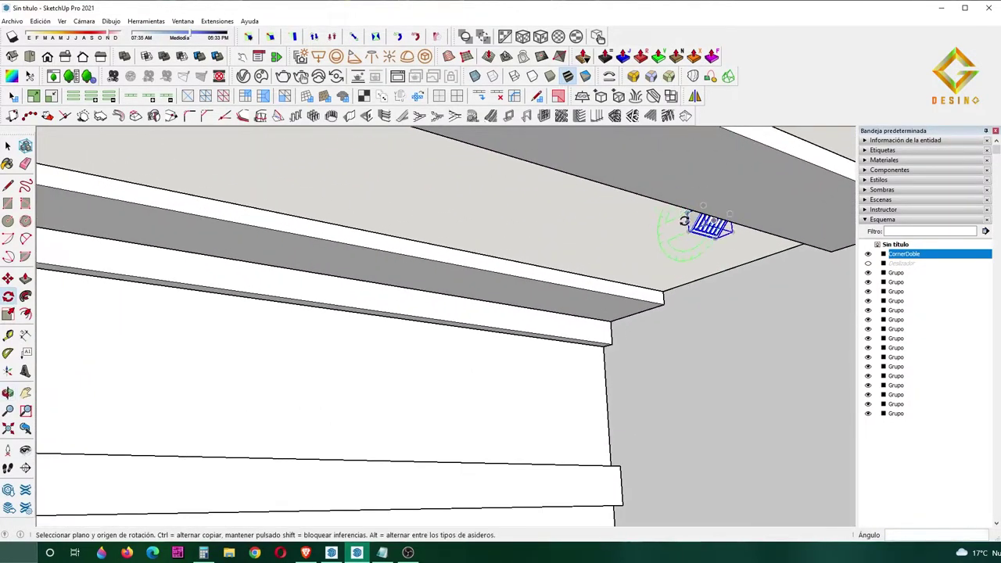
Place two CornerDoble copies along the front rail under the top panel.
key(m)
click(692, 218)
key(ctrl)
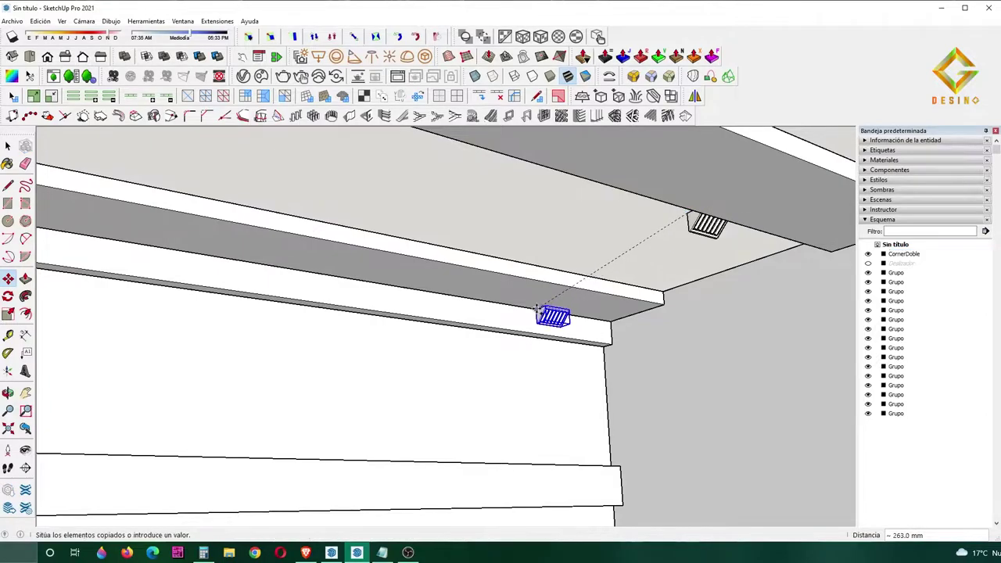
click(537, 308)
click(536, 309)
middle_drag(170, 303, 620, 308)
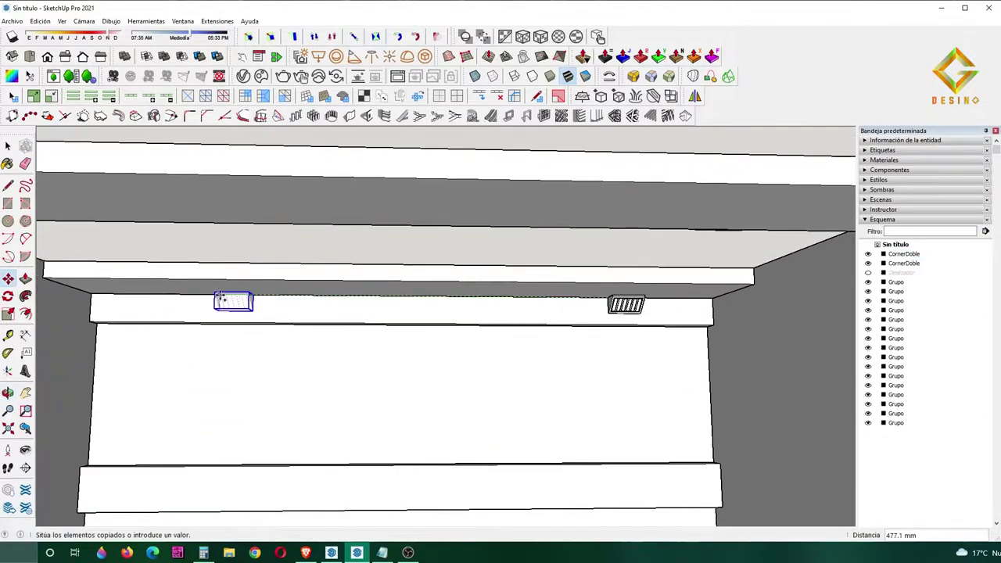
key(space)
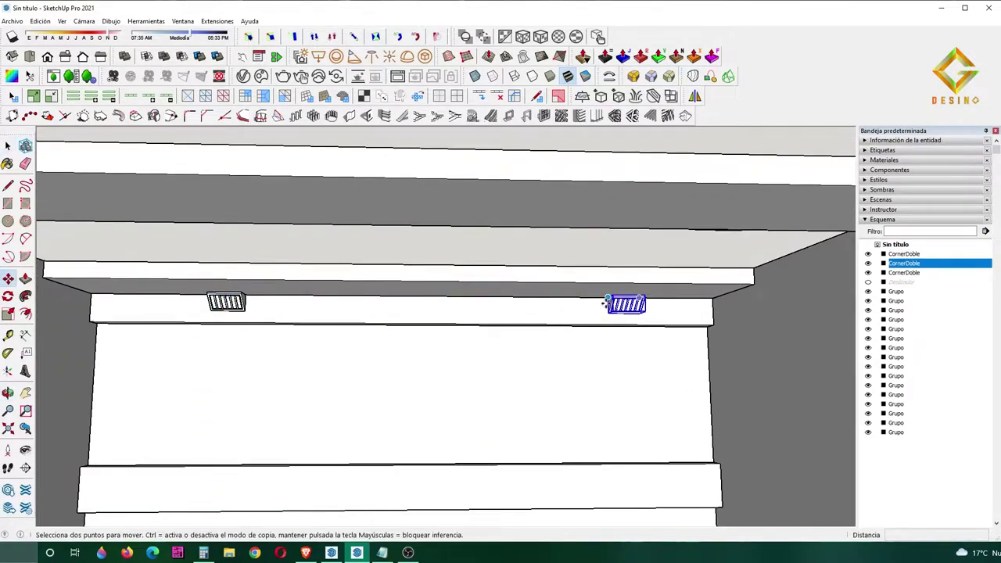
middle_drag(568, 304, 635, 336)
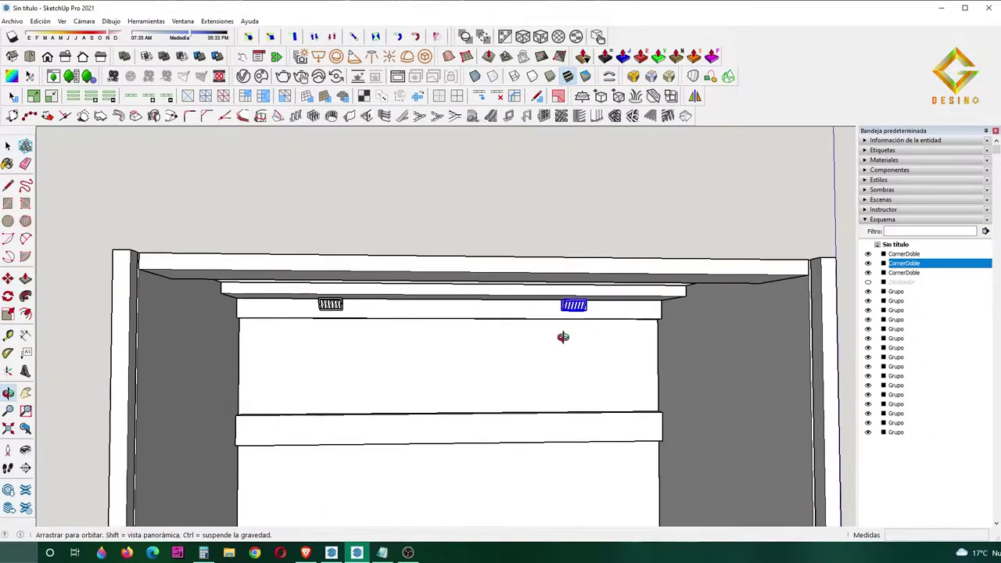
click(635, 336)
Stand the selected CornerDoble fitting upright with a 90° rotation.
scroll(635, 338, up, 3)
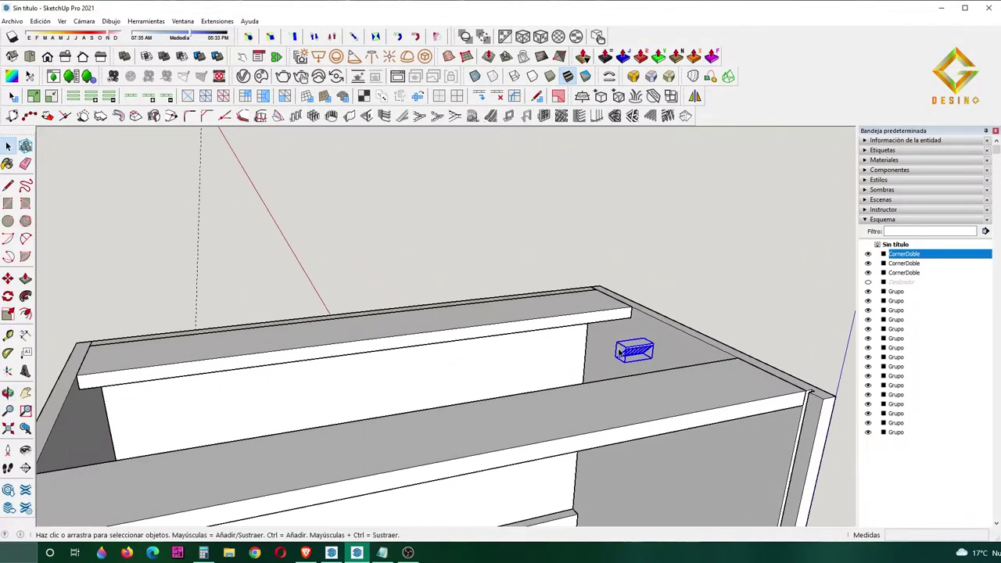
key(q)
click(625, 341)
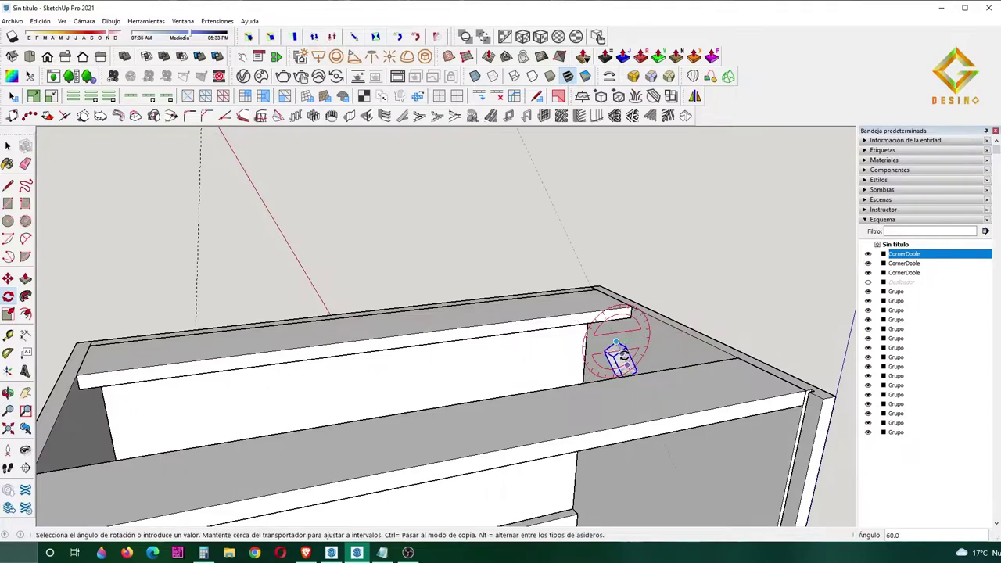
click(623, 356)
key(space)
mouse_move(623, 356)
middle_down()
mouse_move(574, 416)
mouse_move(612, 456)
mouse_move(599, 369)
middle_up()
Move the upright fitting to the side wall's top edge, then onto the drawer rail's end.
key(m)
click(612, 456)
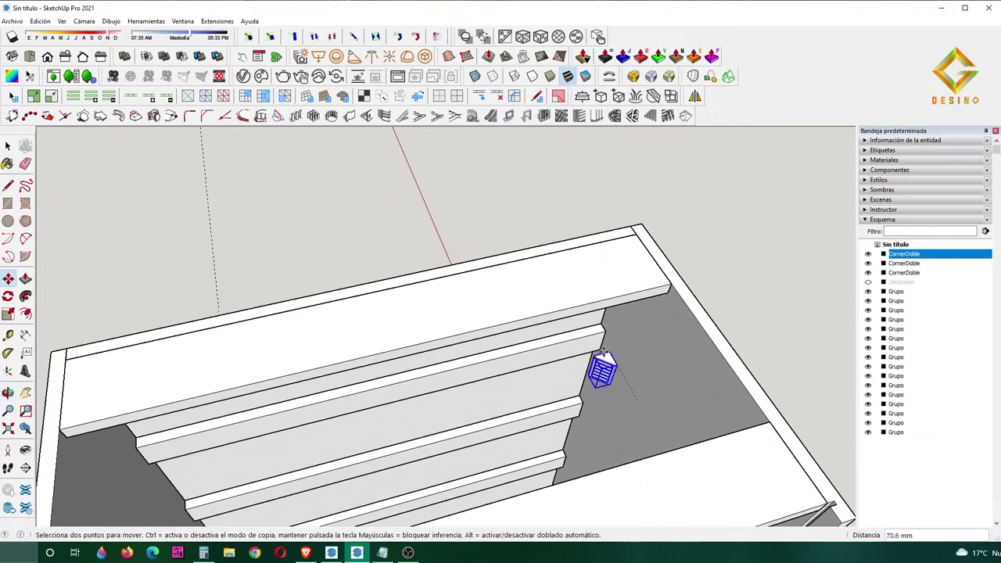
scroll(612, 324, up, 3)
scroll(613, 325, up, 2)
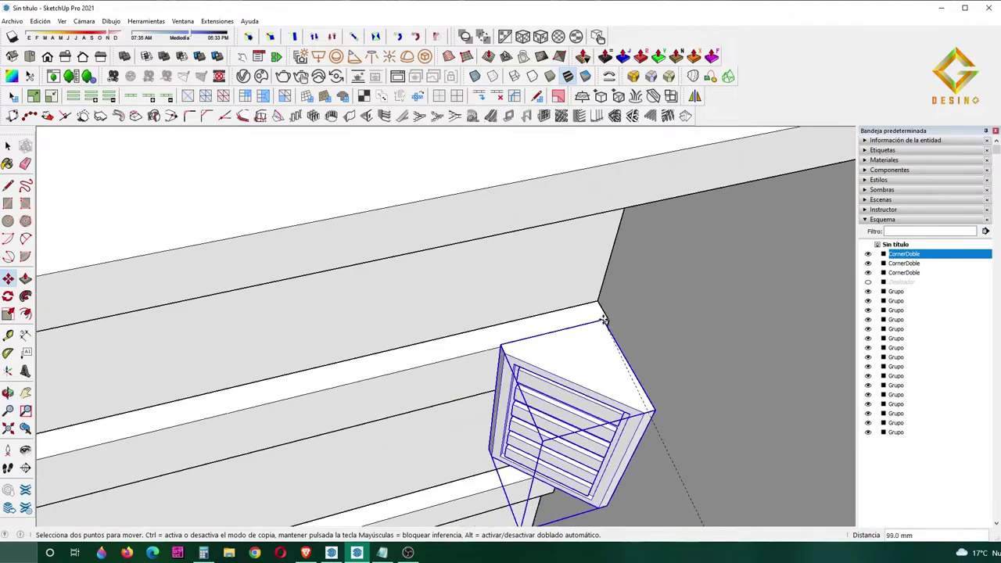
middle_drag(612, 325, 596, 333)
scroll(596, 333, down, 3)
click(656, 180)
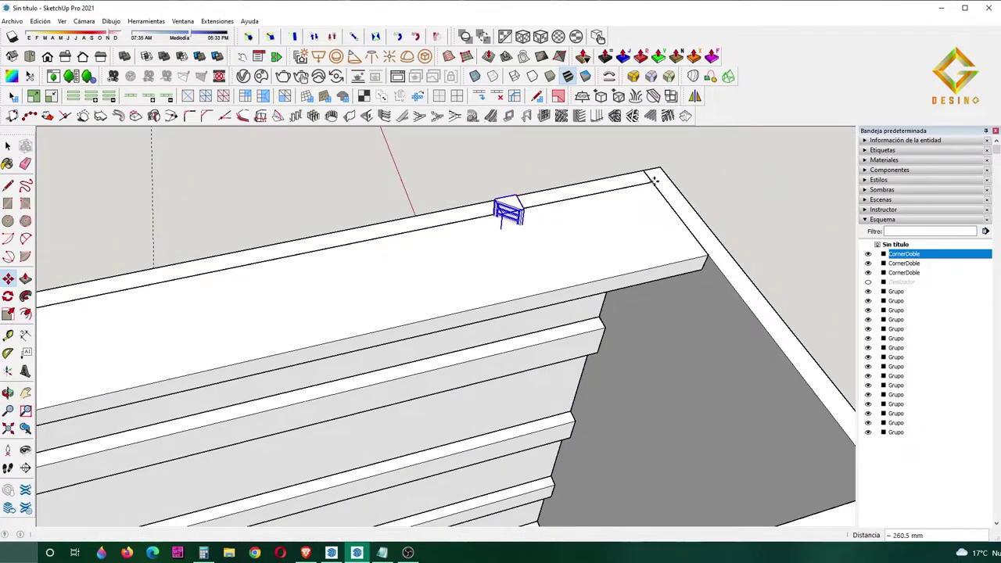
click(516, 193)
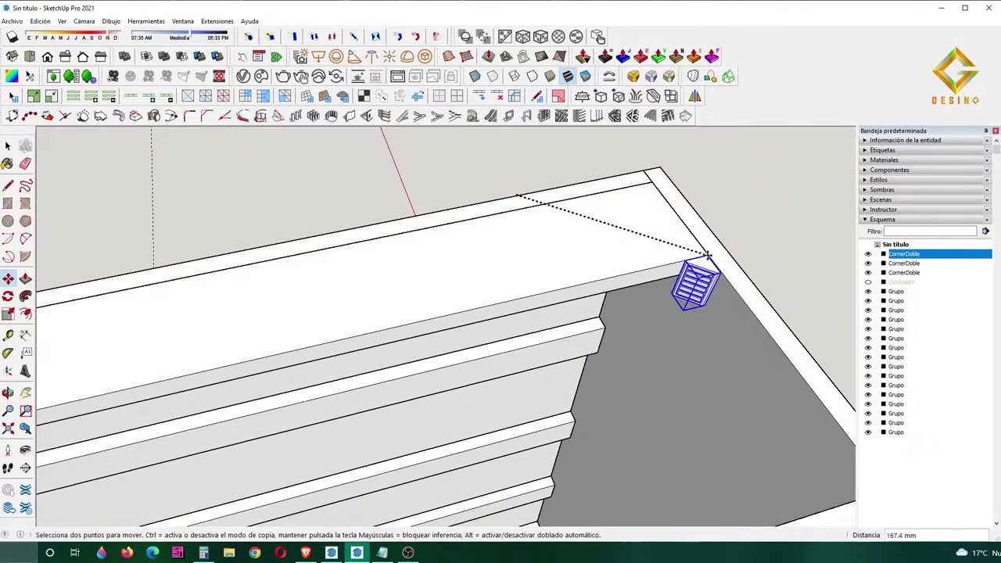
shift+middle_drag(693, 287, 615, 273)
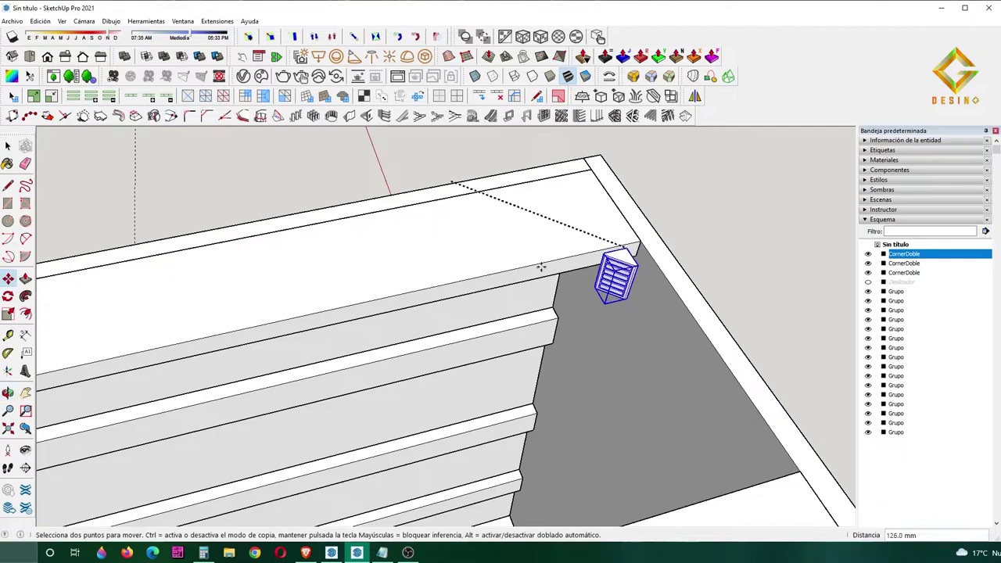
click(450, 344)
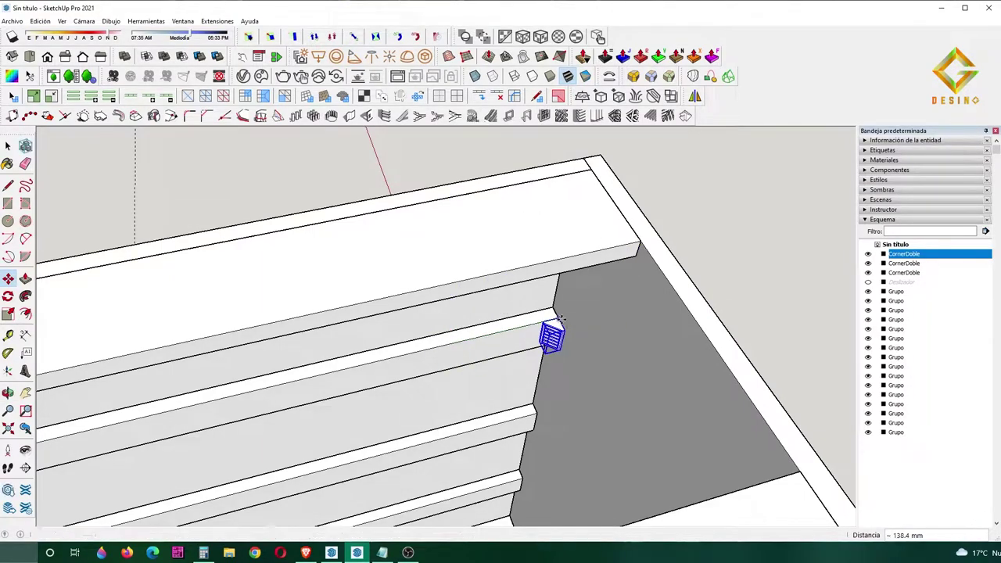
Copy the fitting 228 mm lower with an x2 array for the next two rails.
key(ctrl)
click(557, 319)
middle_drag(557, 319, 547, 350)
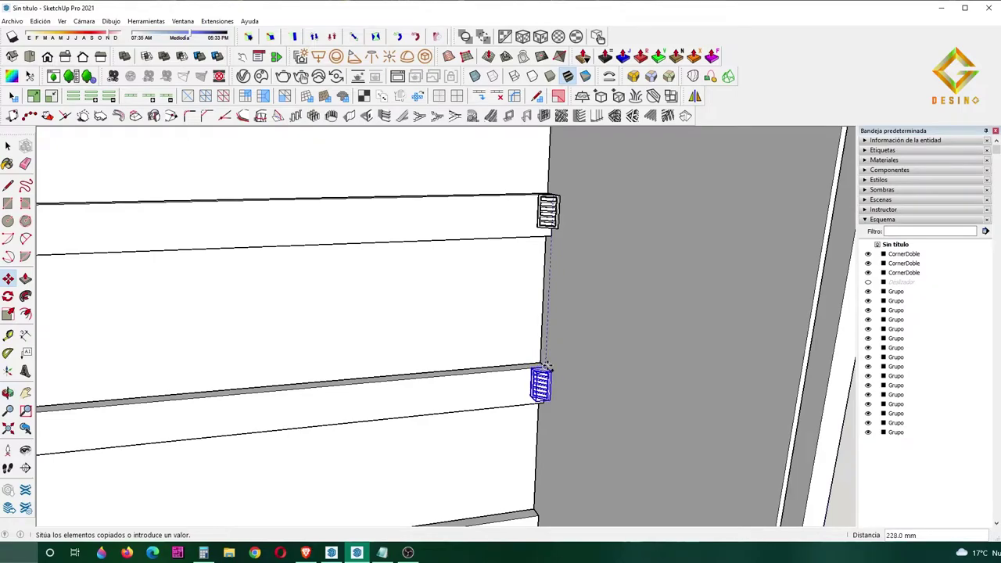
click(545, 367)
text(x2)
key(Return)
scroll(537, 434, down, 3)
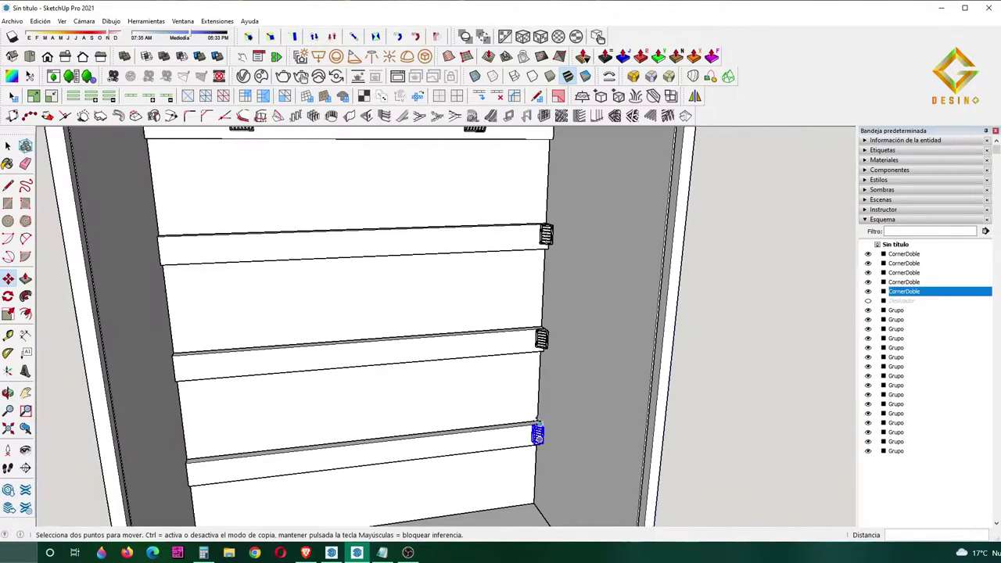
key(space)
Mirror the selected corner pieces across the cabinet, keeping the originals.
click(546, 233)
ctrl+click(542, 340)
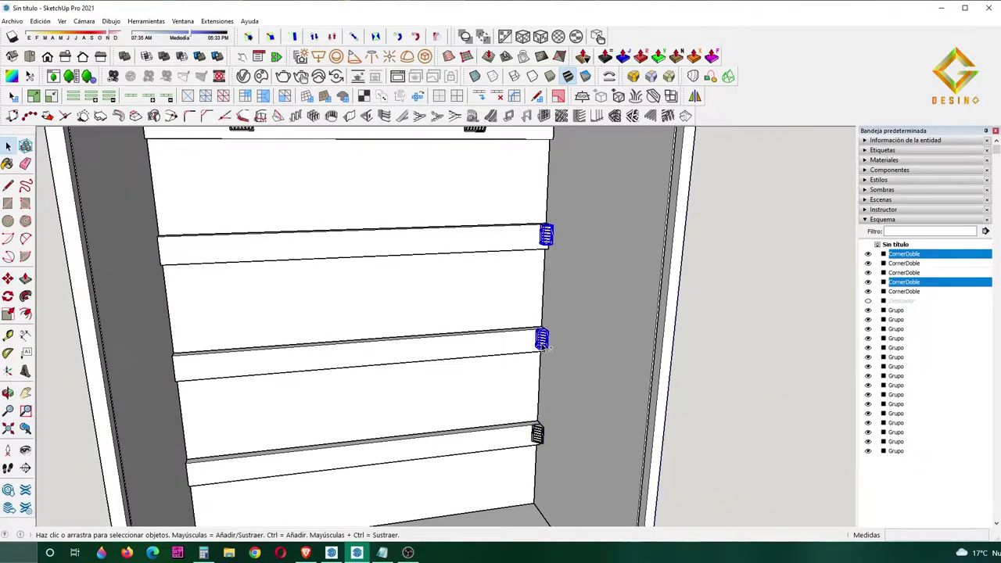
scroll(537, 434, down, 3)
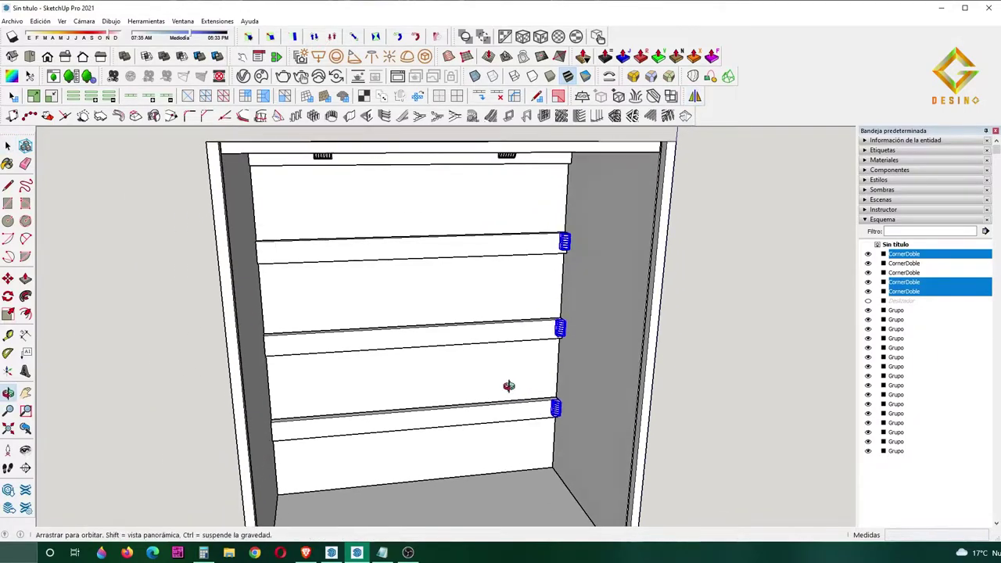
middle_drag(509, 387, 443, 427)
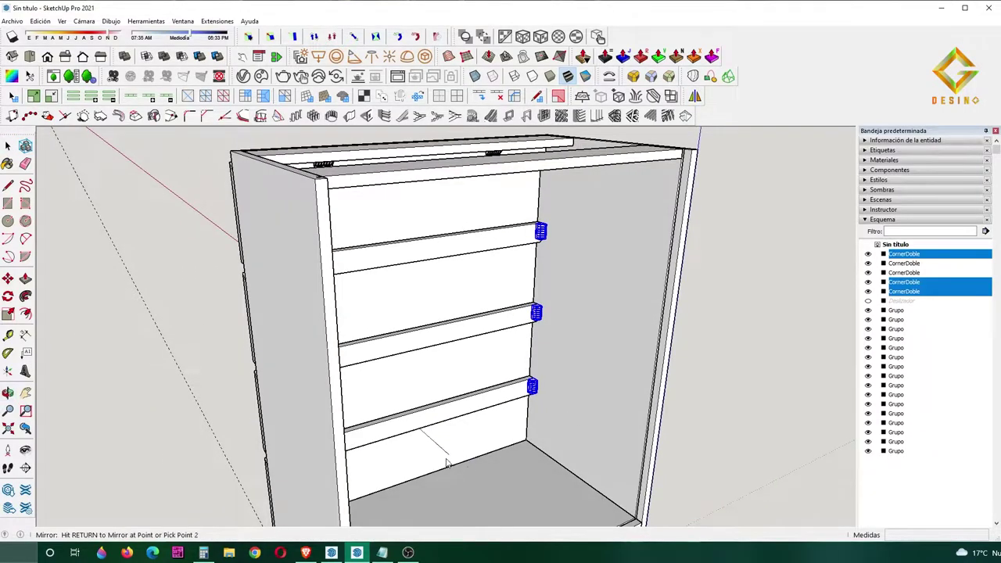
click(447, 393)
click(542, 301)
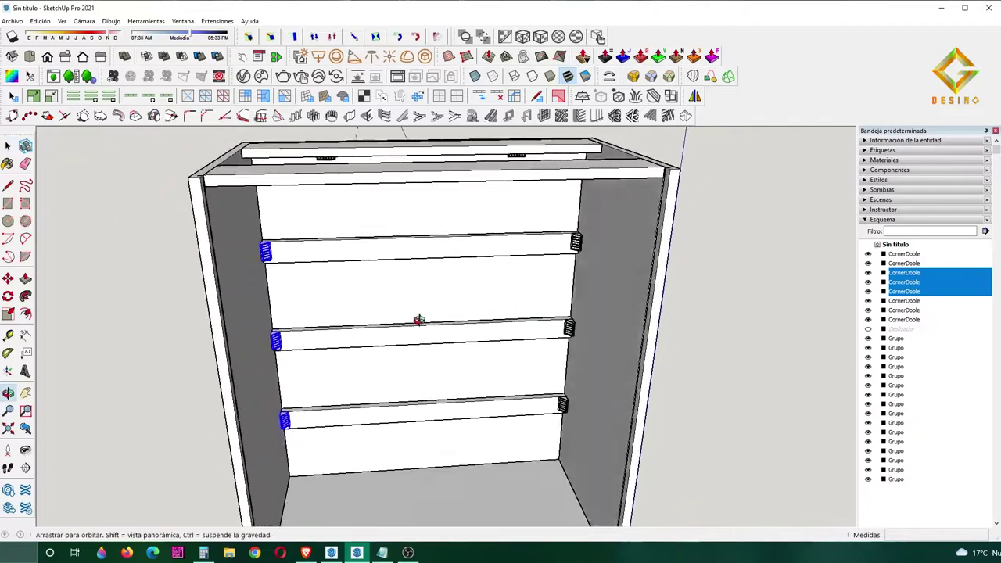
mouse_move(415, 317)
middle_down()
mouse_move(560, 370)
mouse_move(529, 349)
mouse_move(496, 353)
mouse_move(520, 352)
mouse_move(483, 368)
middle_up()
scroll(467, 339, down, 2)
scroll(460, 424, up, 5)
mouse_move(460, 424)
middle_down()
mouse_move(471, 400)
mouse_move(391, 402)
middle_up()
scroll(470, 401, up, 3)
scroll(402, 426, up, 2)
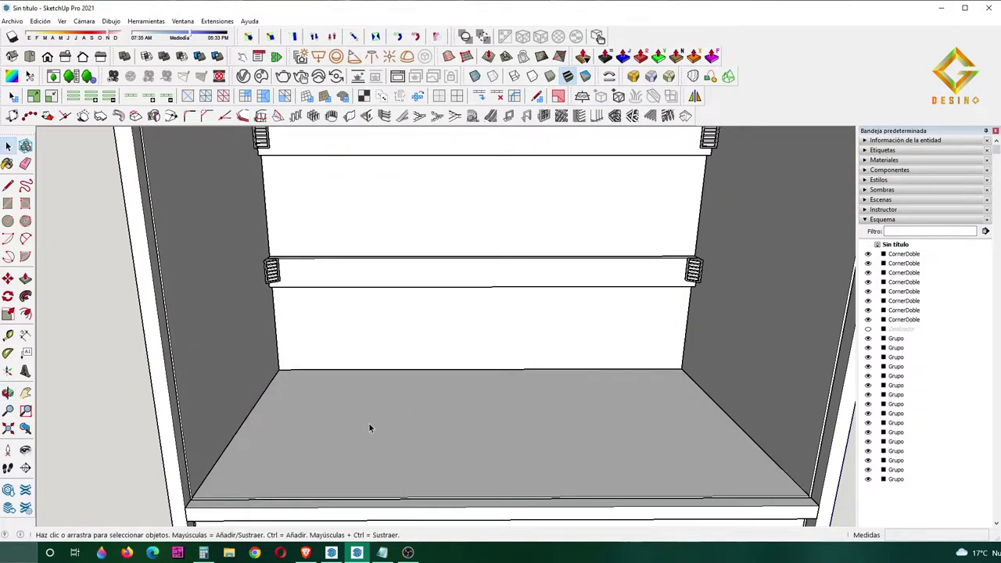
Place Tape Measure guides along the bottom compartment's left floor edge.
key(t)
click(235, 433)
click(277, 433)
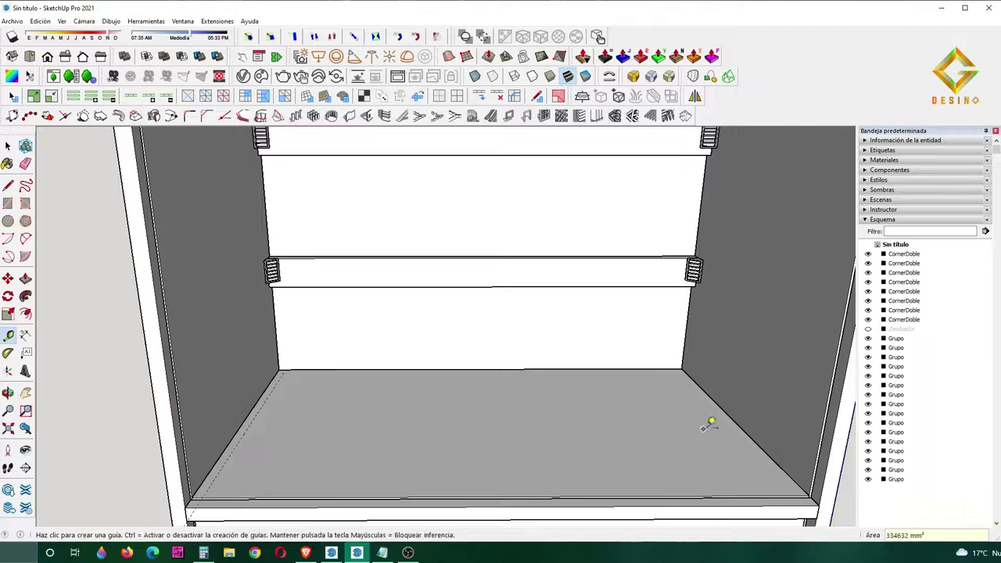
click(731, 419)
key(space)
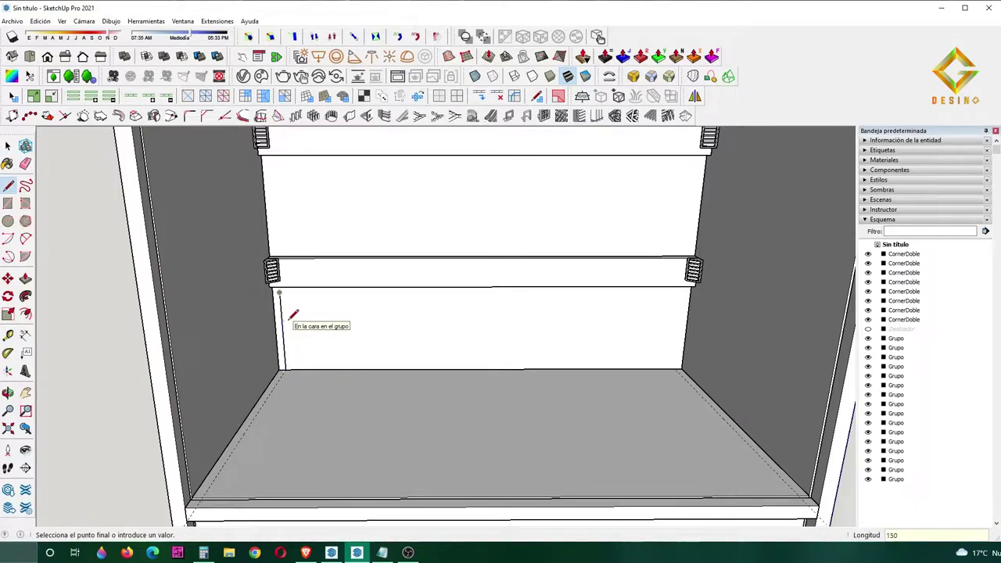
Draw a thin rectangular strip on the back wall at the compartment's left side.
click(295, 368)
scroll(294, 379, up, 3)
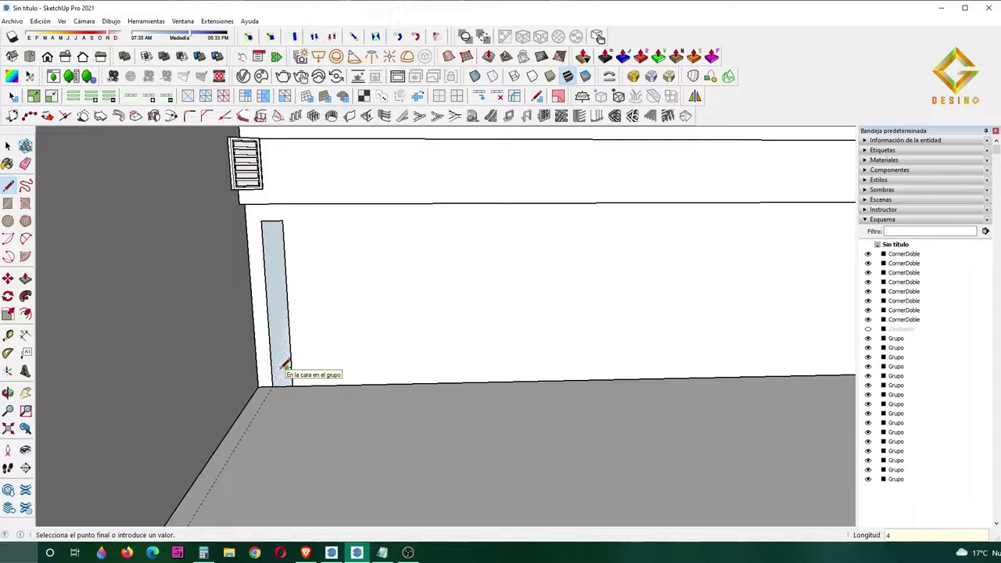
scroll(283, 366, up, 2)
scroll(287, 337, up, 1)
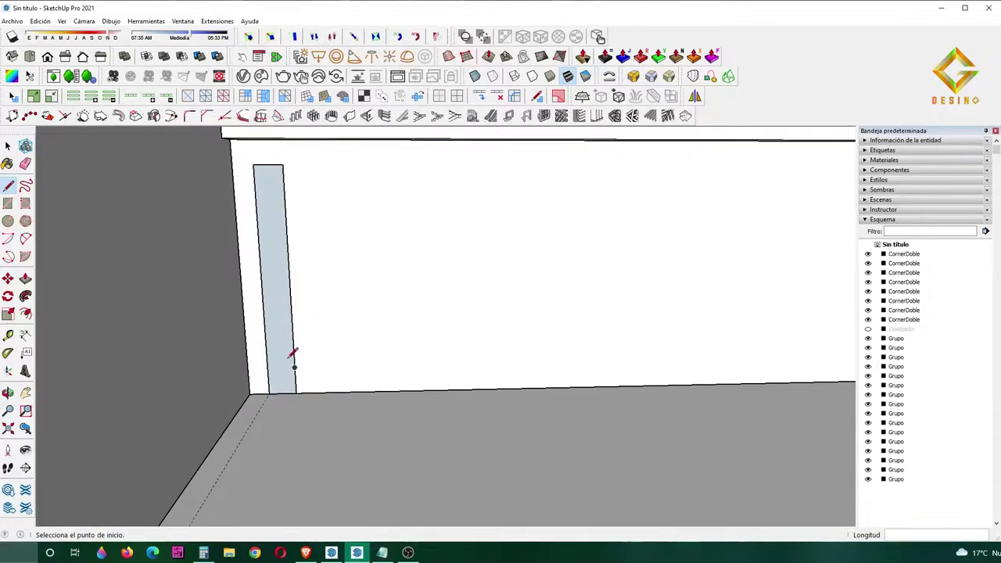
scroll(291, 352, up, 1)
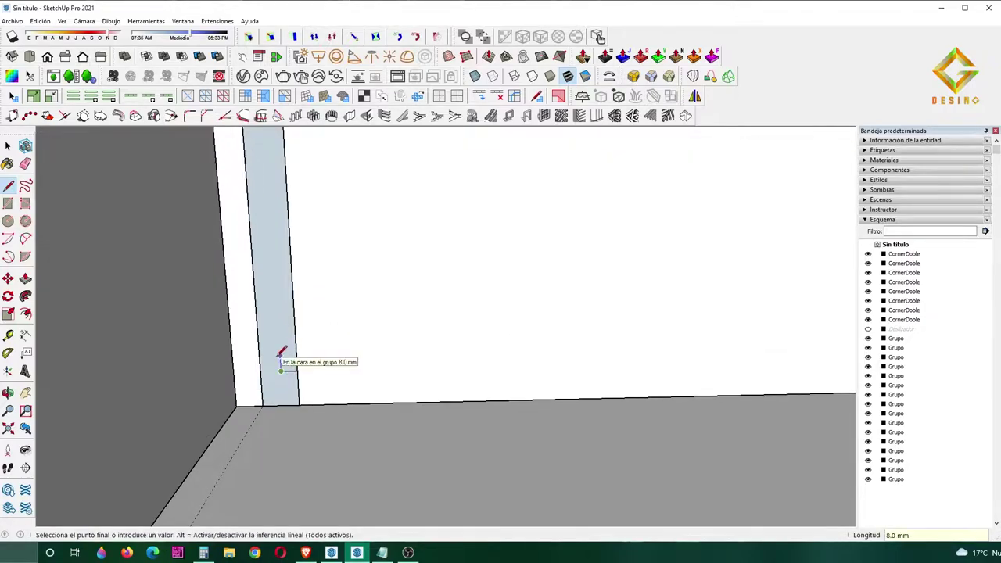
click(297, 362)
key(space)
Push/Pull the strip forward into a thin upright drawer-side board.
scroll(297, 363, up, 1)
click(294, 366)
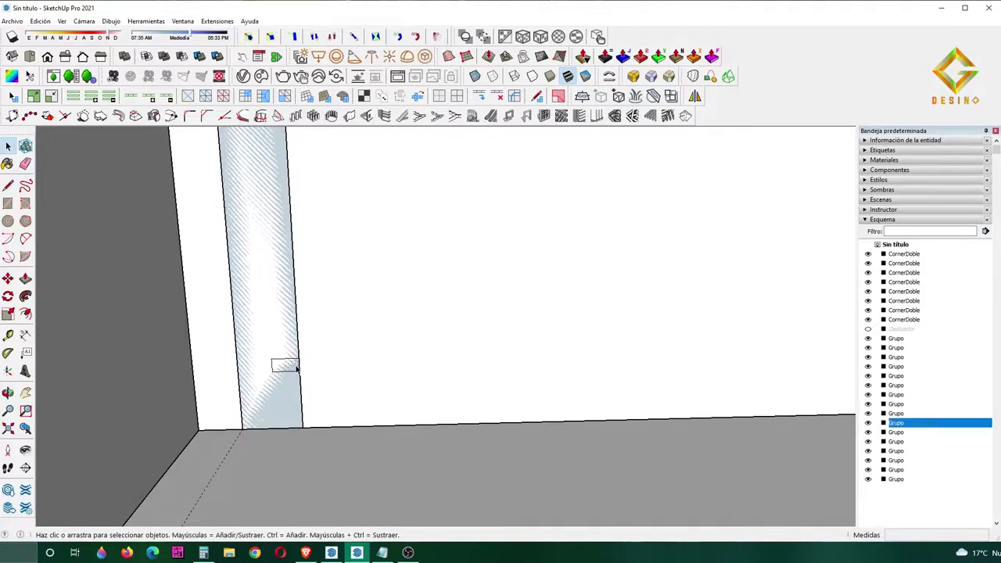
scroll(296, 369, up, 1)
scroll(301, 368, down, 2)
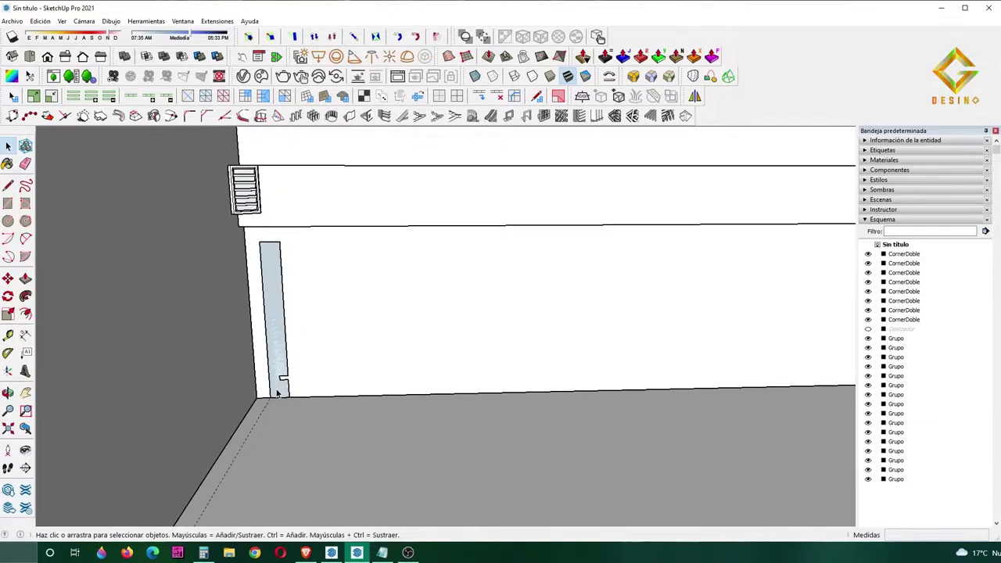
scroll(291, 395, down, 2)
scroll(282, 364, down, 1)
key(p)
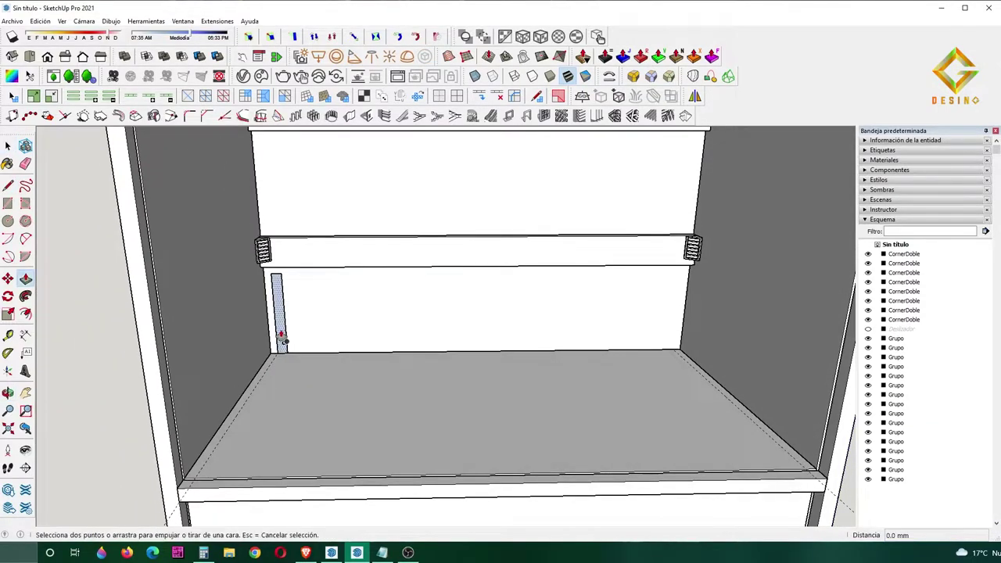
click(282, 344)
key(Return)
Group the side board and copy it 720 mm to the right as the opposite side.
key(space)
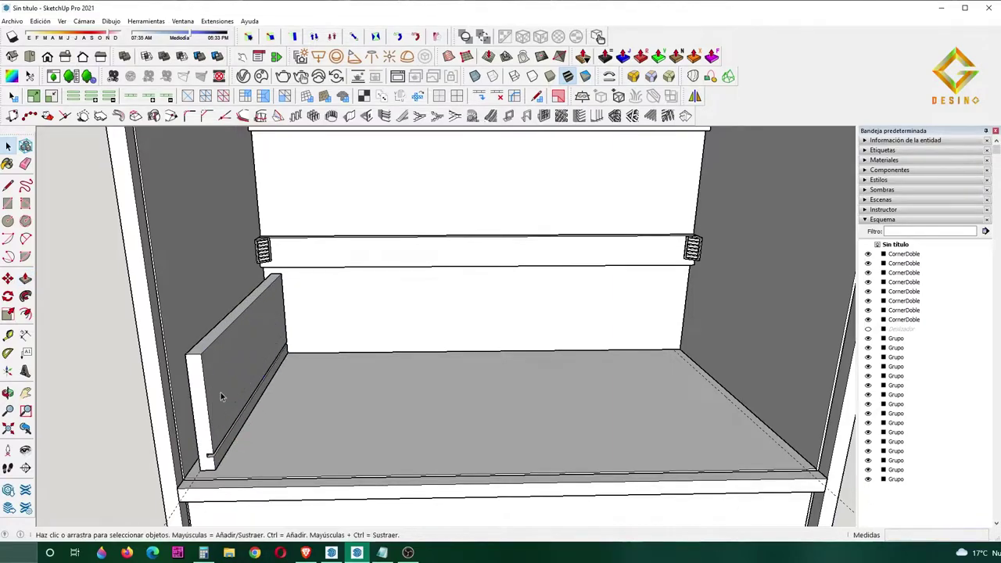
triple_click(221, 398)
right_click(220, 402)
click(266, 221)
key(m)
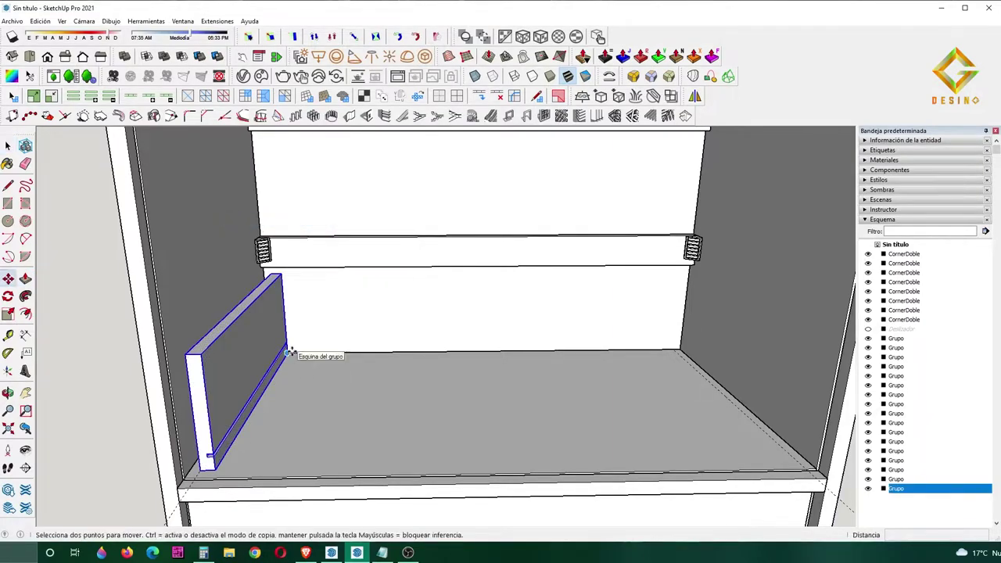
ctrl+click(291, 351)
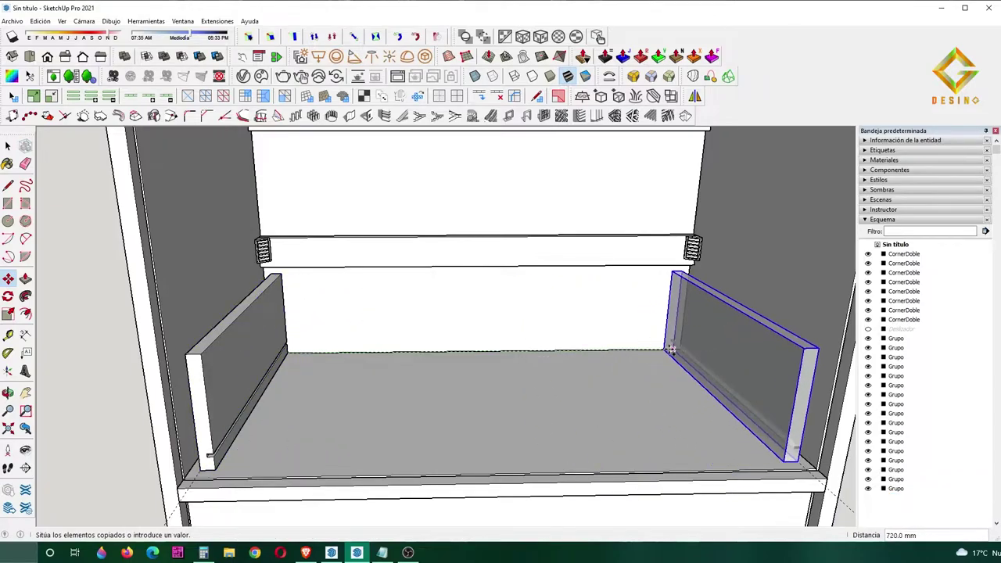
click(671, 352)
scroll(671, 367, down, 3)
key(space)
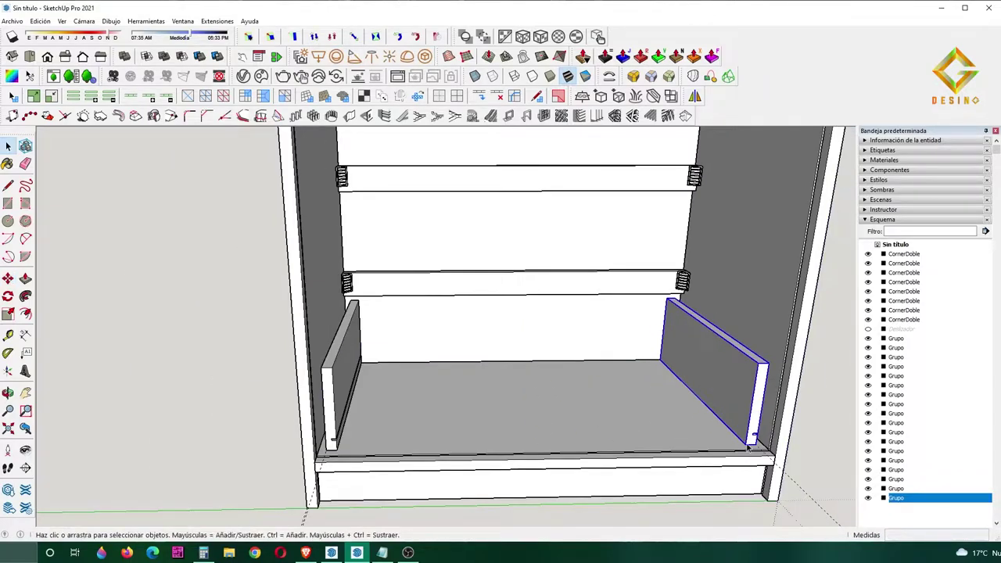
Rotate-copy a side board 90° to form the front and extend it between the sides.
key(q)
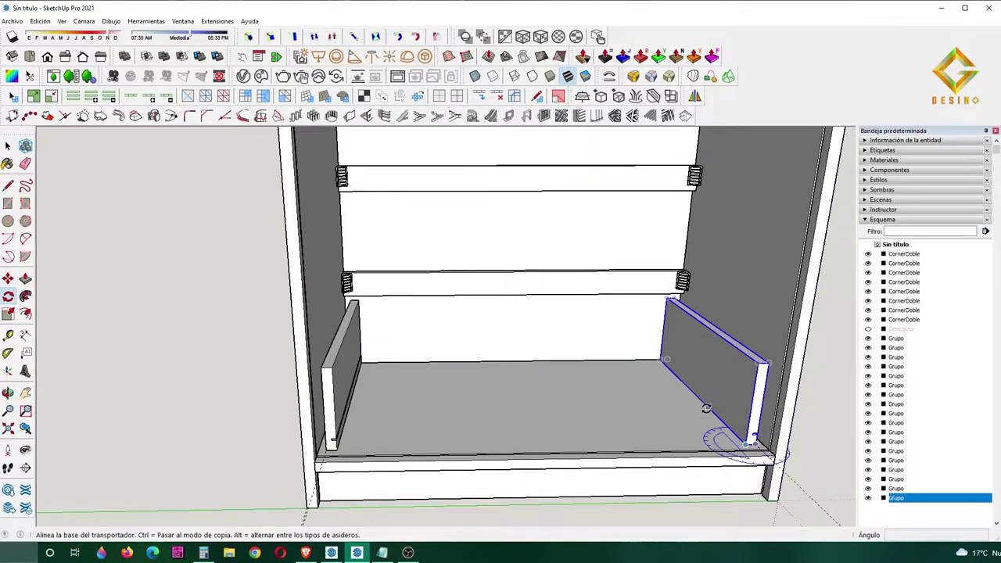
click(706, 408)
key(ctrl)
click(600, 430)
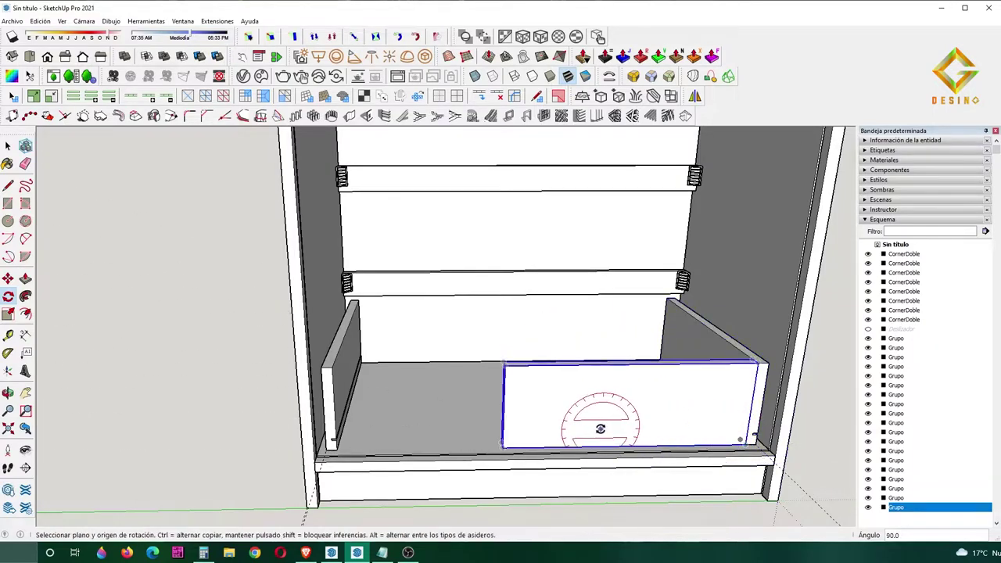
middle_drag(600, 430, 539, 405)
key(p)
drag(539, 404, 363, 380)
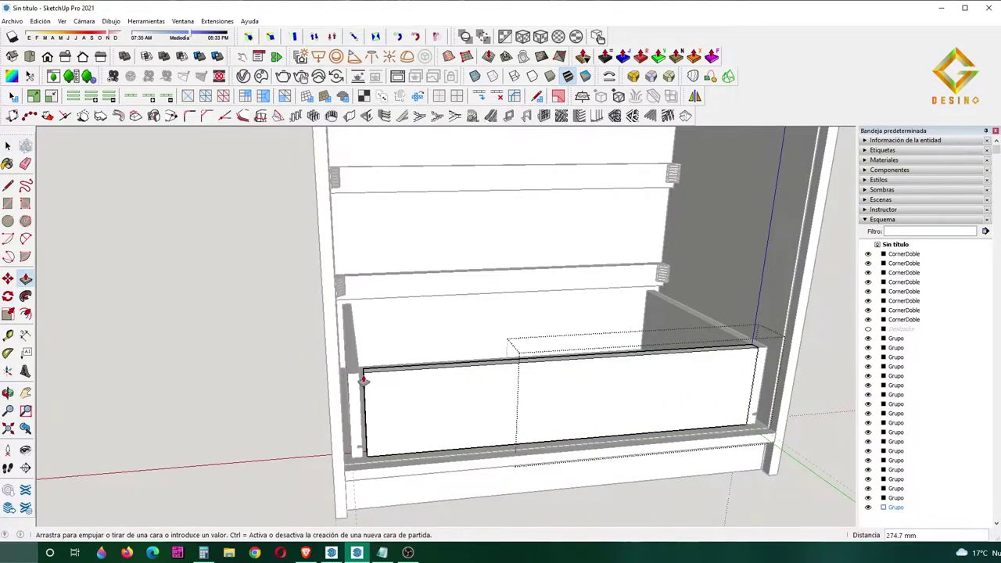
Flip the drawer's front panel along the green axis.
middle_drag(665, 384, 586, 339)
key(space)
right_click(586, 341)
mouse_move(618, 225)
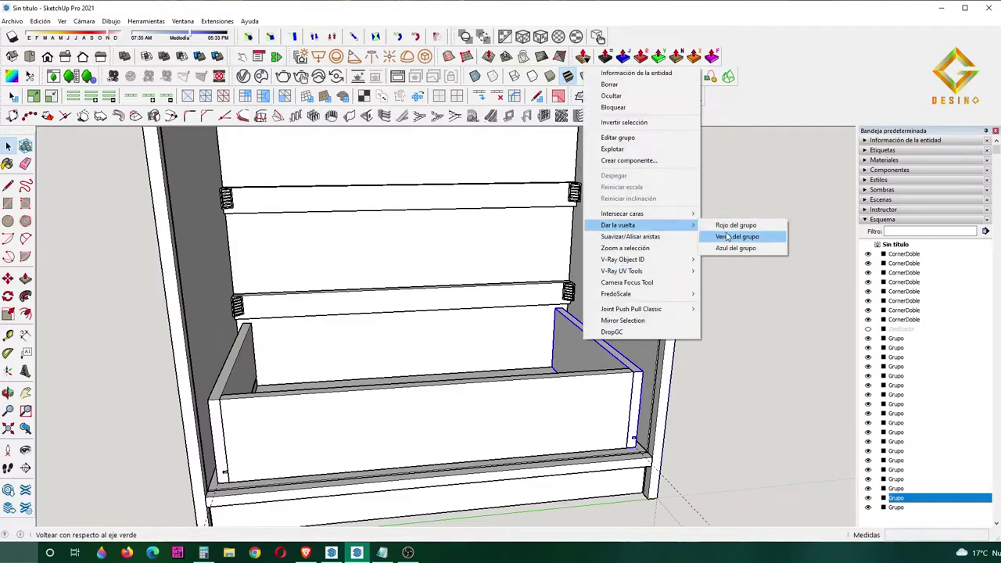
click(728, 236)
middle_drag(487, 420, 532, 459)
click(532, 458)
Flip the drawer's back panel and bring up grouping options for the drawer panels.
key(m)
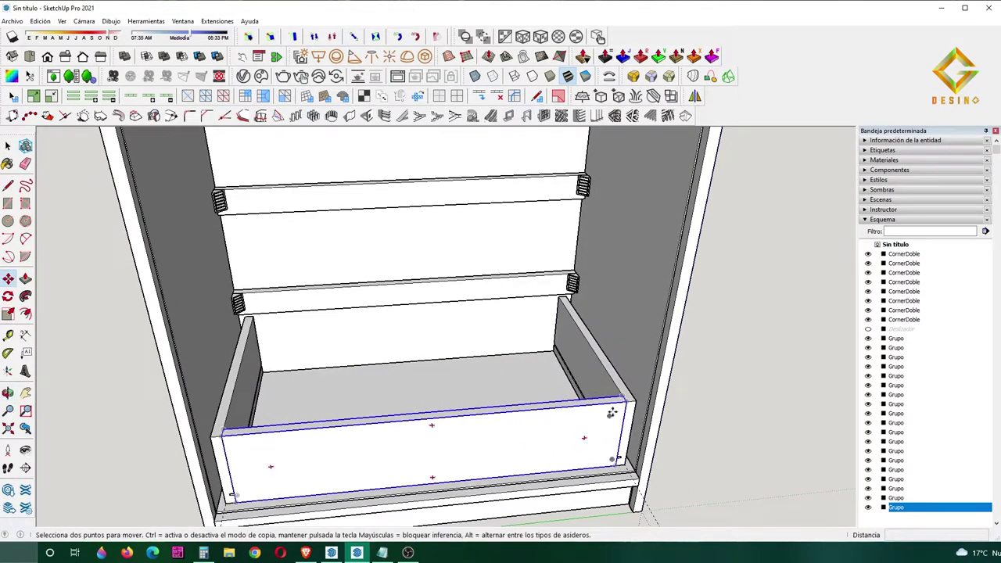
key(space)
click(571, 309)
right_click(576, 307)
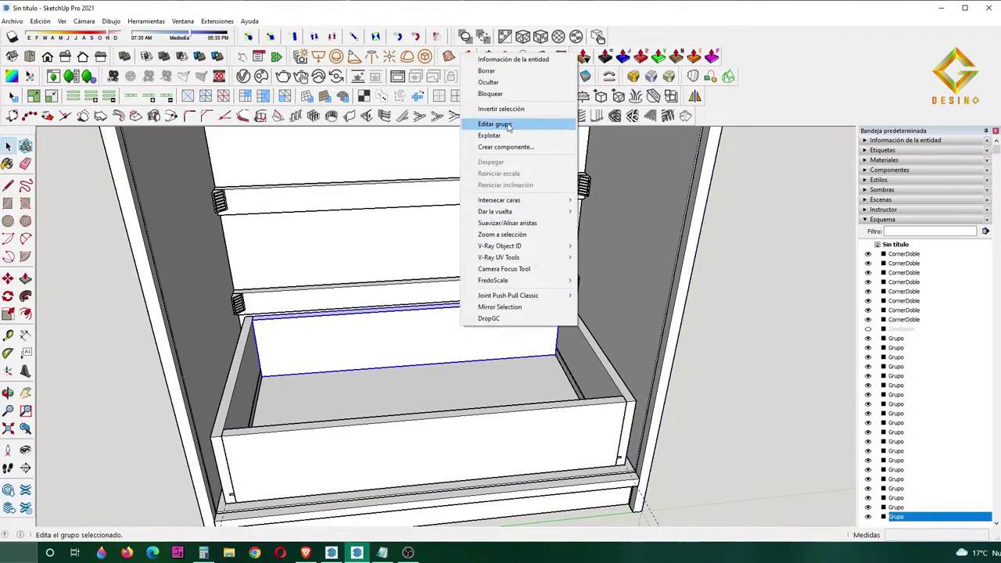
mouse_move(495, 212)
click(610, 220)
middle_drag(610, 221, 326, 369)
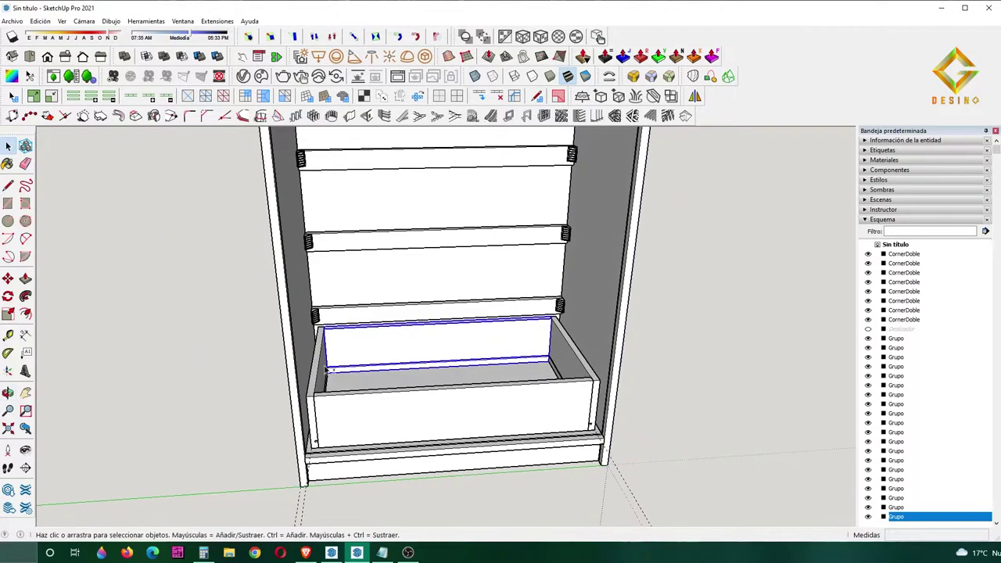
right_click(557, 361)
Draw a rectangle across the top of the drawer box to make a base face.
key(Escape)
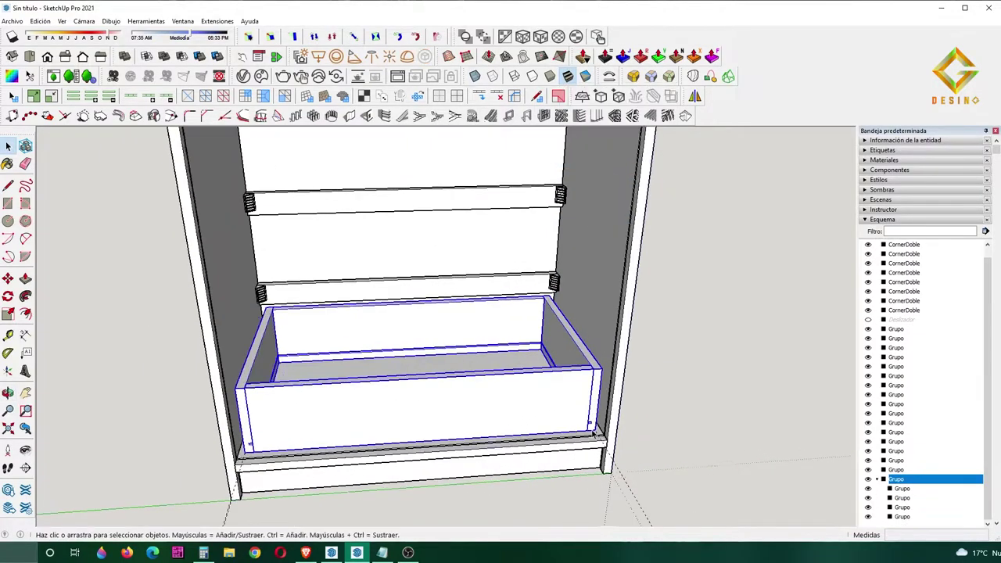
middle_drag(599, 197, 272, 330)
key(r)
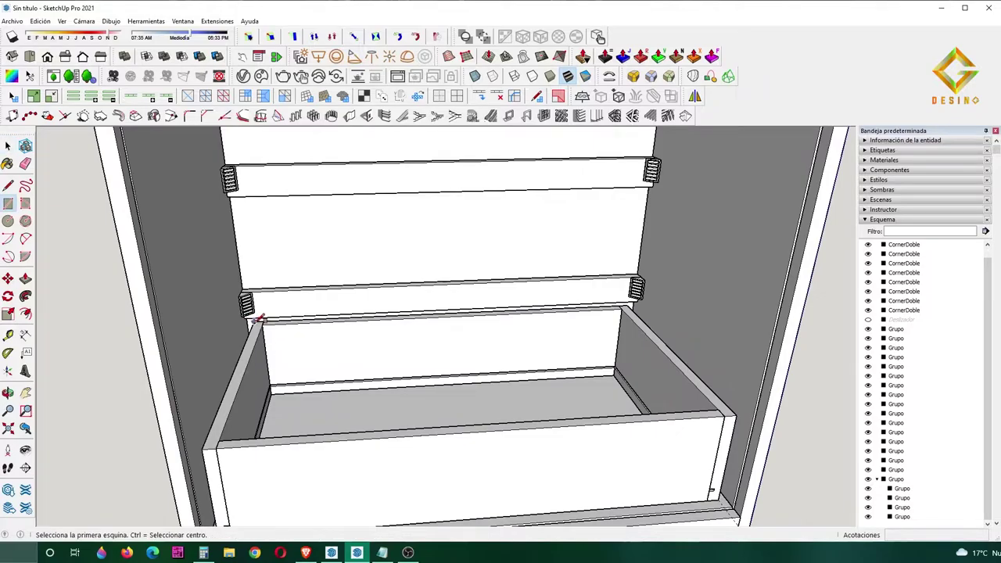
click(259, 320)
click(733, 412)
key(space)
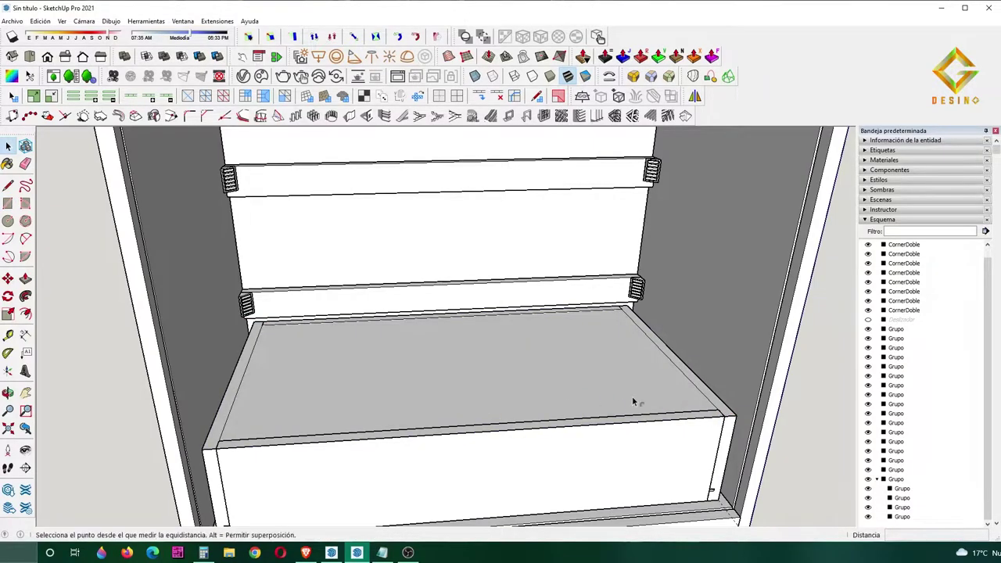
click(634, 402)
key(space)
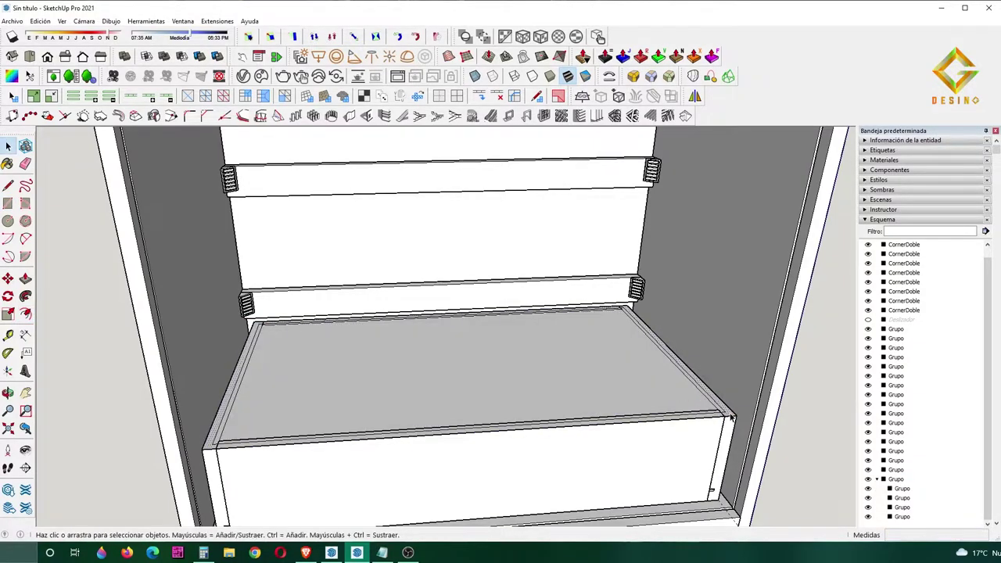
click(732, 418)
Look into the drawer box and select its bottom face.
scroll(727, 427, up, 3)
scroll(712, 460, up, 2)
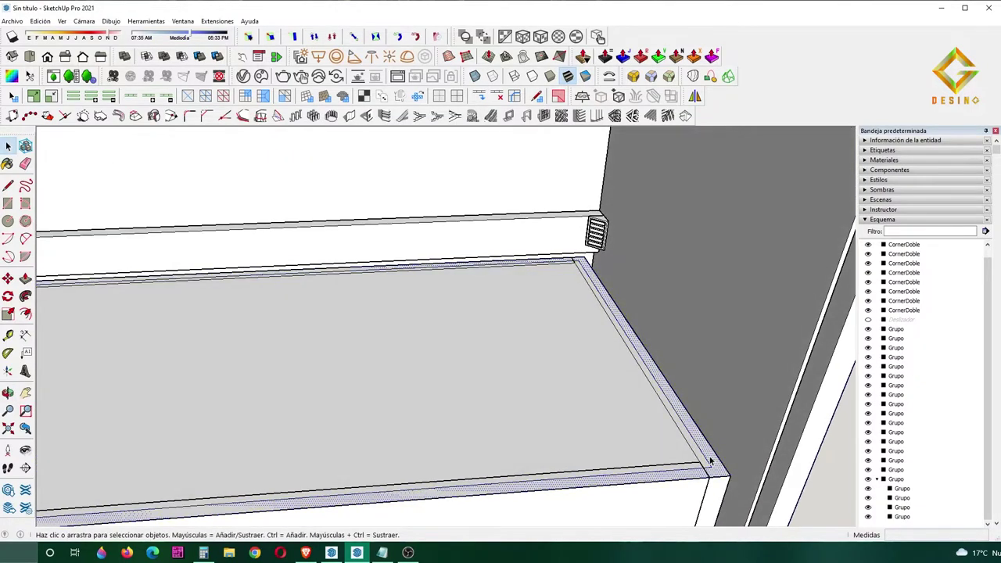
drag(710, 462, 714, 467)
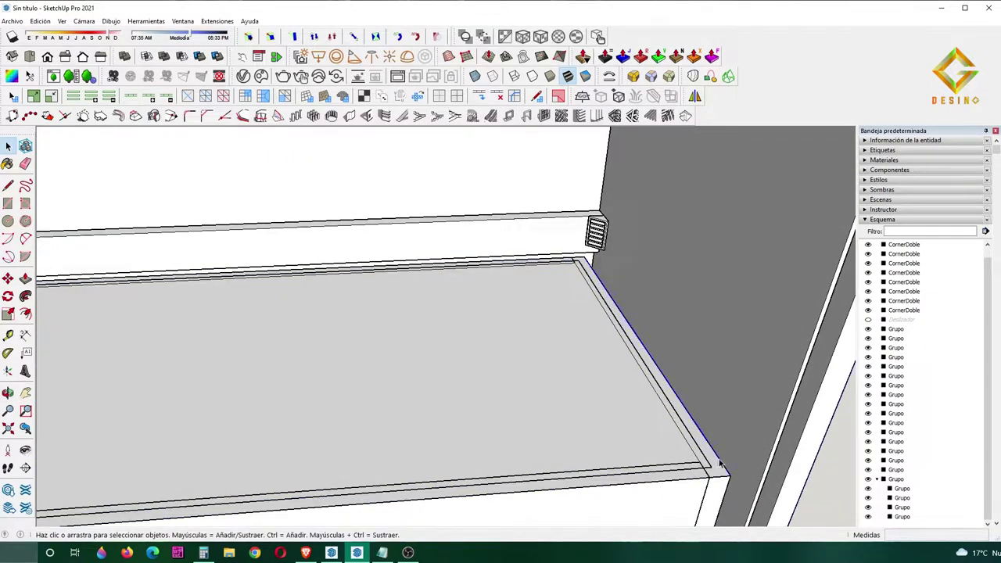
click(568, 438)
scroll(534, 438, down, 2)
scroll(568, 402, down, 2)
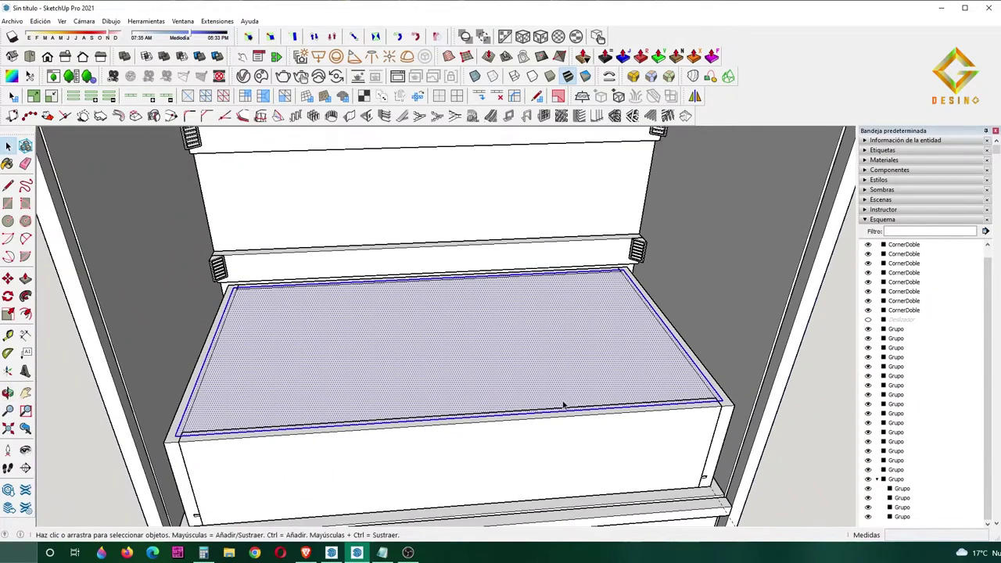
key(p)
key(Escape)
key(space)
Group the base face and move it down into the drawer bottom.
click(492, 364)
right_click(492, 364)
click(534, 191)
middle_drag(534, 192, 685, 373)
key(m)
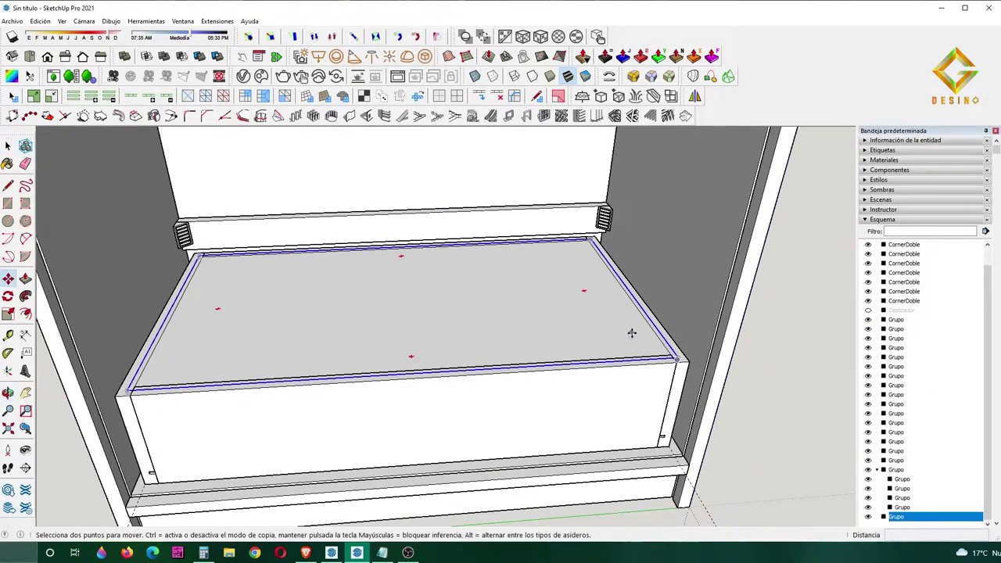
click(632, 333)
click(662, 423)
Combine all the drawer's parts into a single group.
key(space)
scroll(562, 413, down, 2)
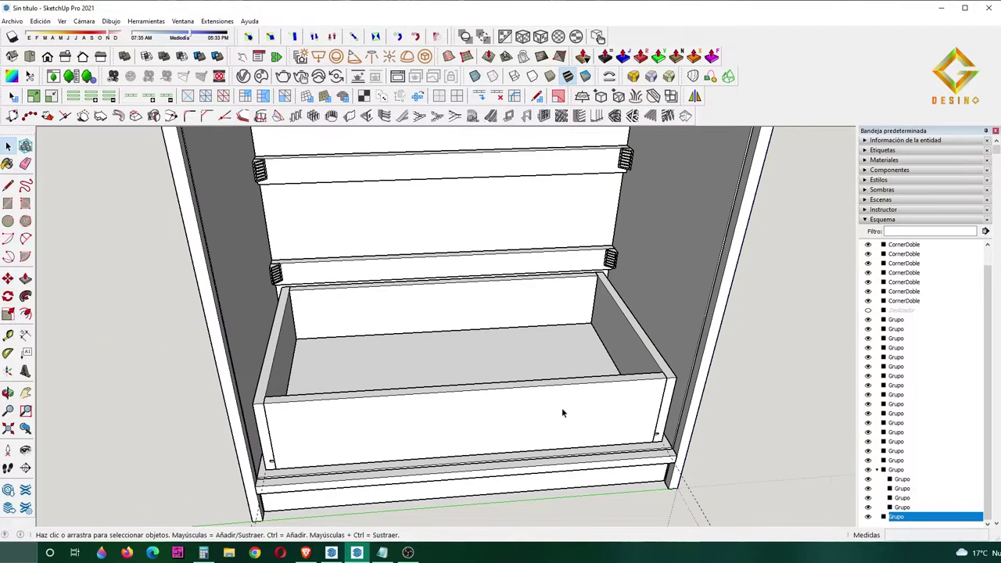
click(562, 413)
right_click(341, 373)
click(391, 210)
Raise the drawer 4 mm so it sits on its runners.
middle_drag(391, 210, 596, 315)
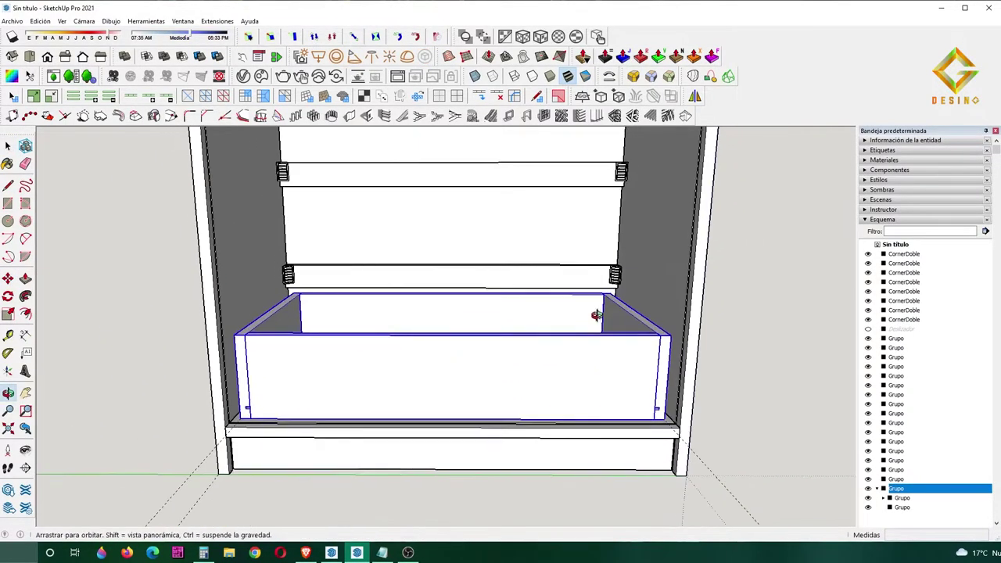
scroll(667, 422, up, 2)
click(663, 421)
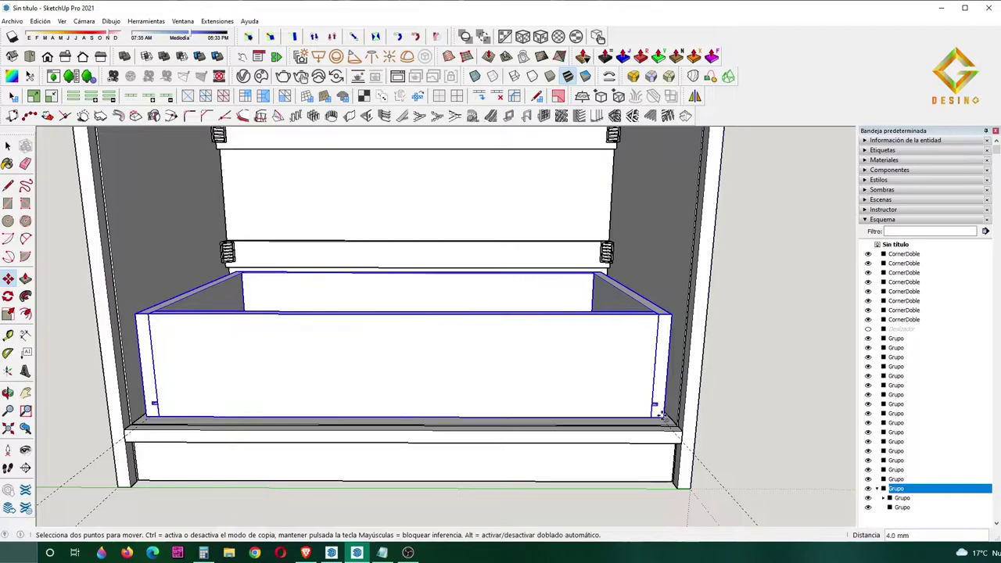
click(657, 411)
key(space)
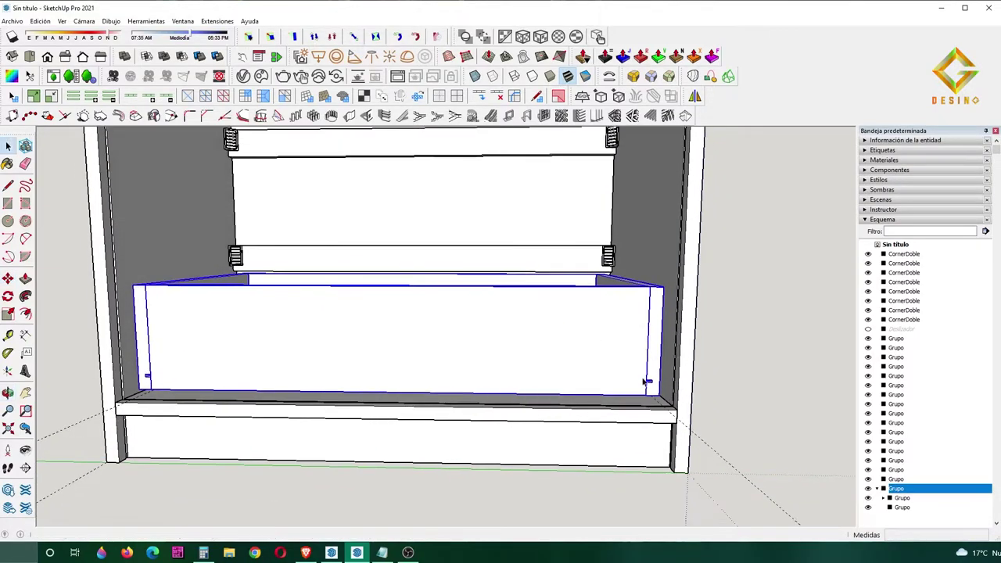
Copy the drawer 228 mm up onto the next pair of runners.
mouse_move(648, 394)
middle_down()
mouse_move(670, 461)
mouse_move(636, 416)
middle_up()
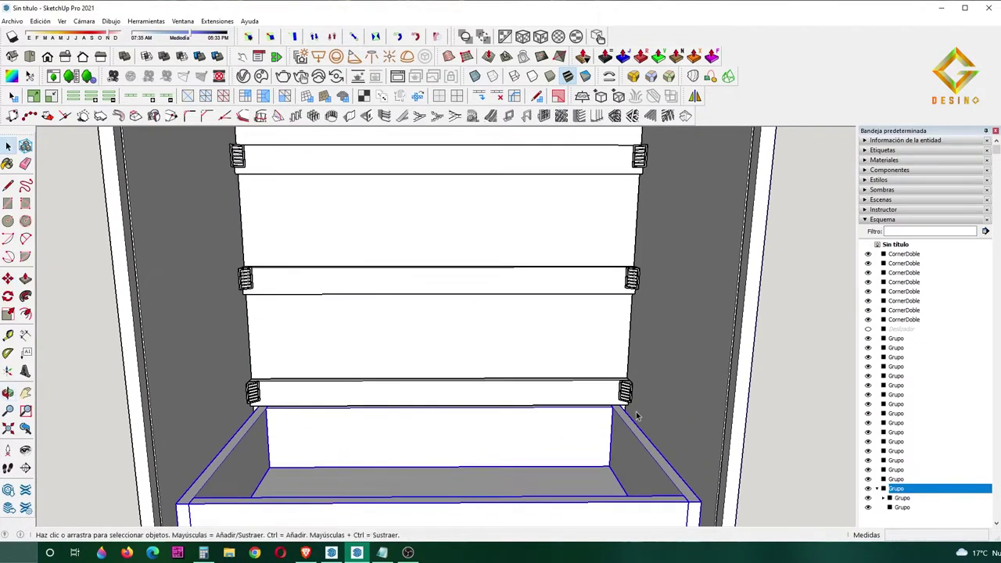
scroll(628, 383, up, 3)
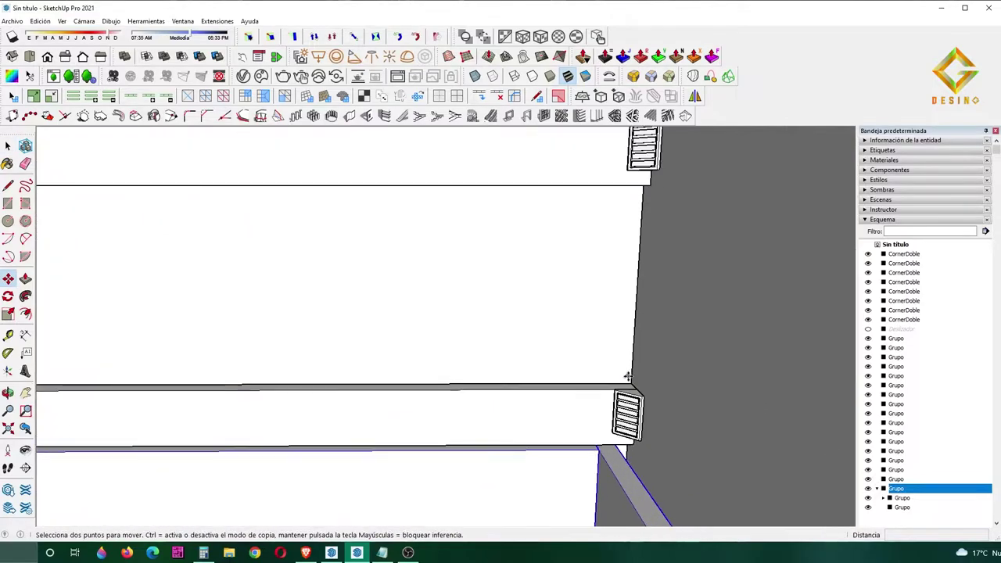
mouse_move(632, 388)
middle_down()
mouse_move(665, 235)
mouse_move(623, 302)
mouse_move(638, 293)
mouse_move(634, 237)
mouse_move(635, 342)
middle_up()
click(665, 238)
key(m)
click(635, 342)
key(ctrl)
click(660, 374)
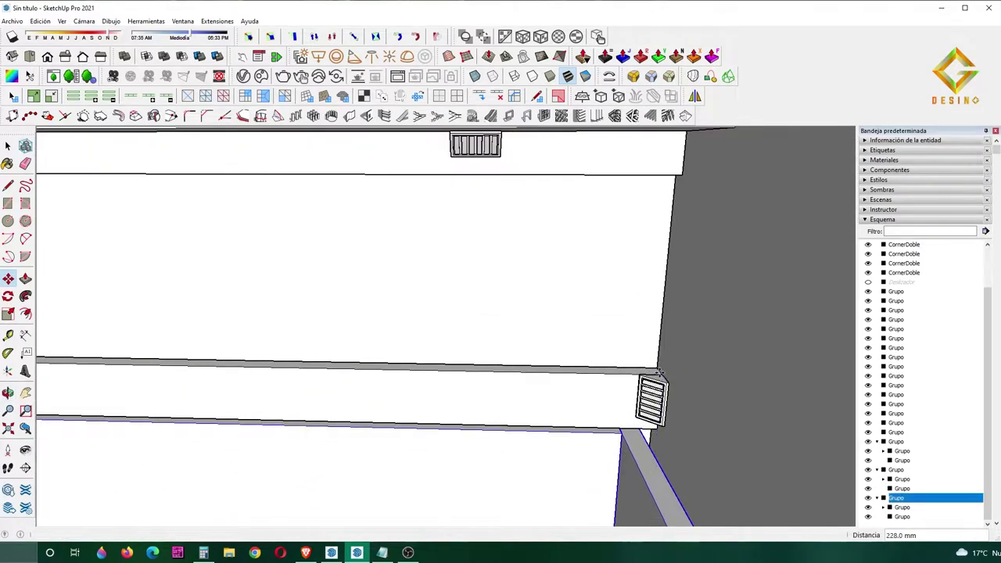
Nudge the top drawer copy up by 10 mm to fit.
mouse_move(659, 373)
middle_down()
mouse_move(663, 191)
mouse_move(688, 168)
mouse_move(623, 284)
middle_up()
key(space)
scroll(624, 284, down, 5)
mouse_move(599, 349)
middle_down()
mouse_move(576, 279)
mouse_move(527, 281)
mouse_move(612, 281)
mouse_move(592, 279)
mouse_move(586, 324)
middle_up()
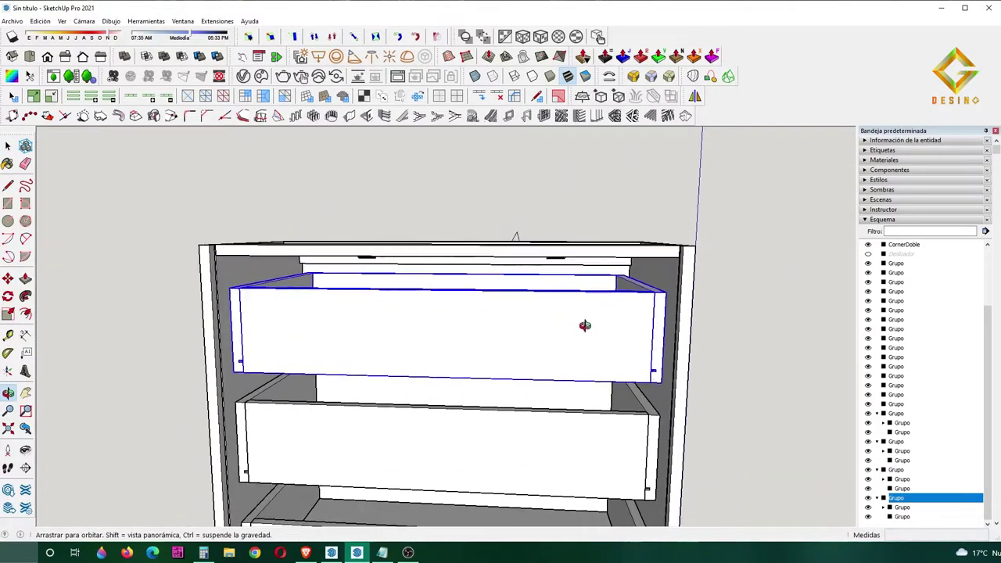
key(m)
click(661, 297)
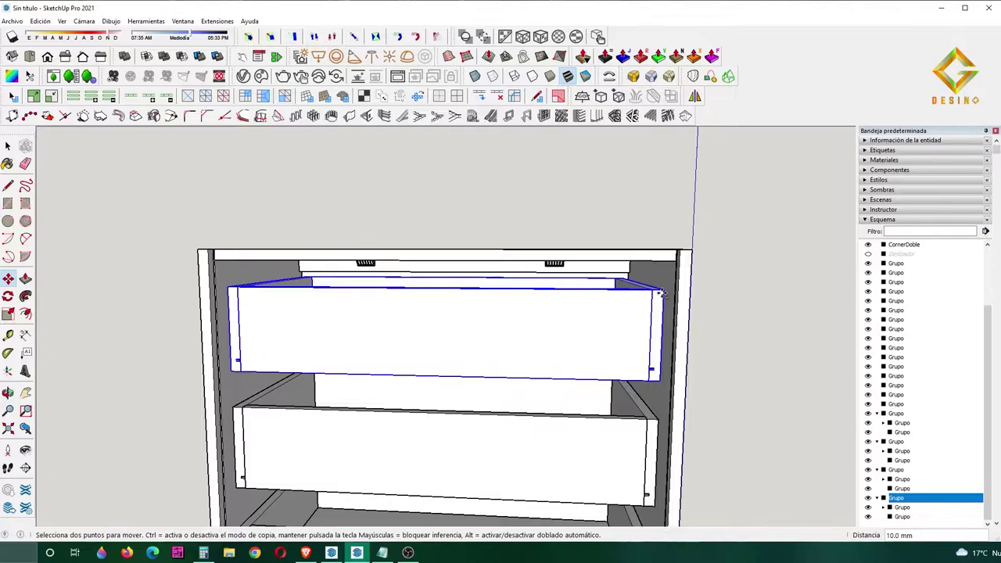
text(10)
key(Return)
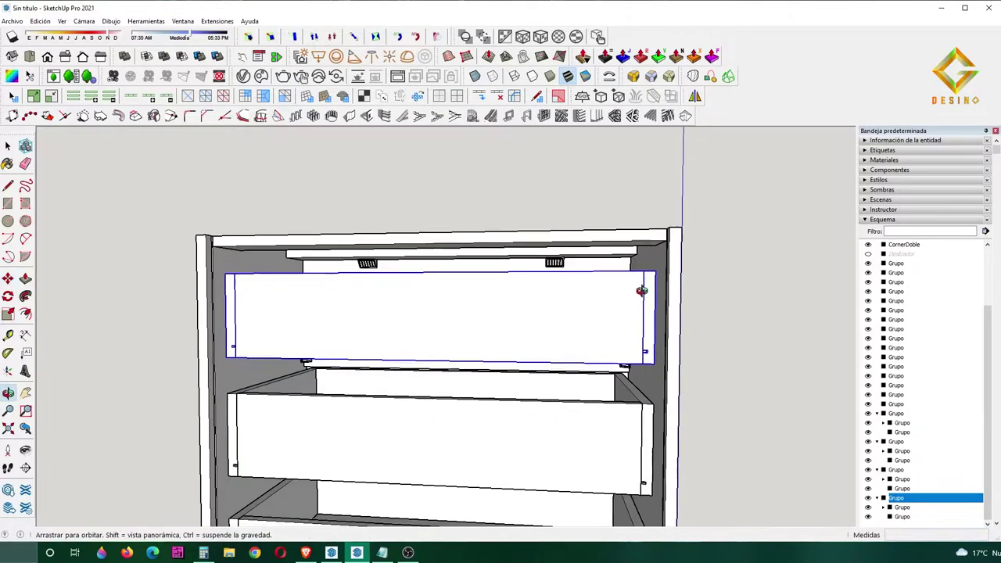
scroll(699, 396, down, 5)
mouse_move(699, 396)
middle_down()
mouse_move(680, 441)
mouse_move(565, 380)
mouse_move(530, 425)
middle_up()
Hide the cabinet side panel to inspect the inside, then show it again.
click(427, 417)
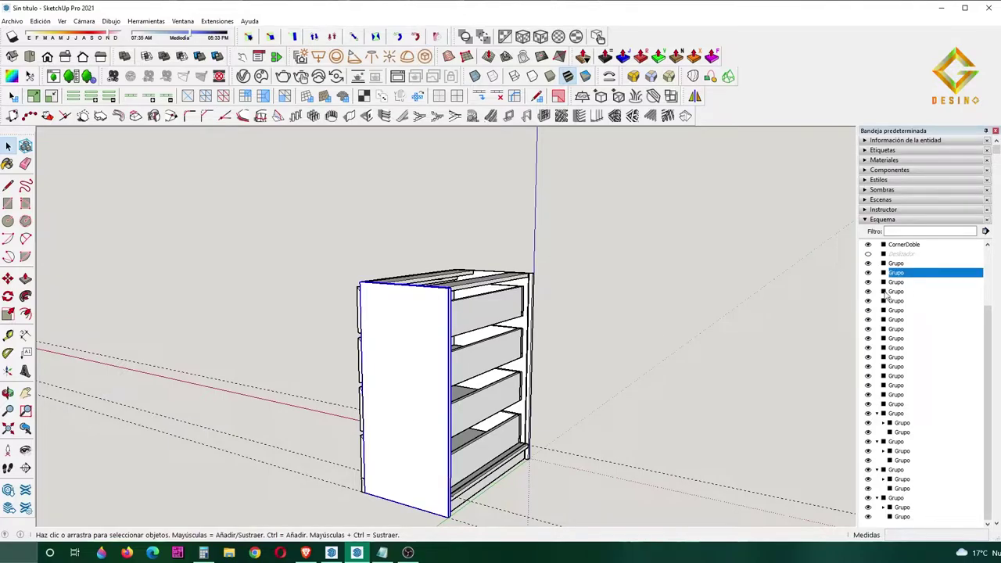
click(868, 272)
mouse_move(683, 344)
middle_down()
mouse_move(519, 382)
mouse_move(539, 362)
middle_up()
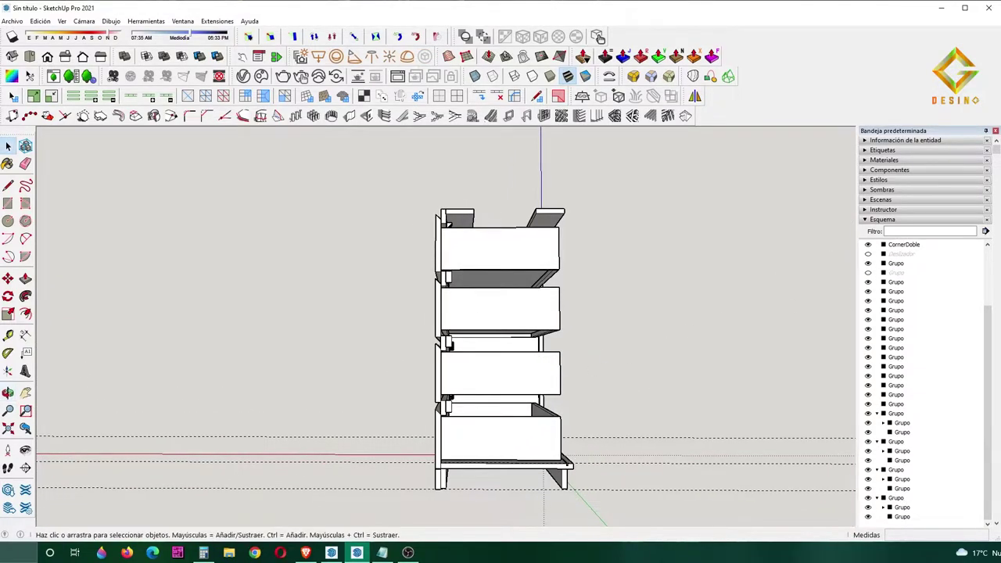
click(868, 273)
mouse_move(851, 281)
middle_down()
mouse_move(469, 415)
mouse_move(554, 331)
middle_up()
scroll(525, 487, up, 2)
scroll(526, 486, up, 2)
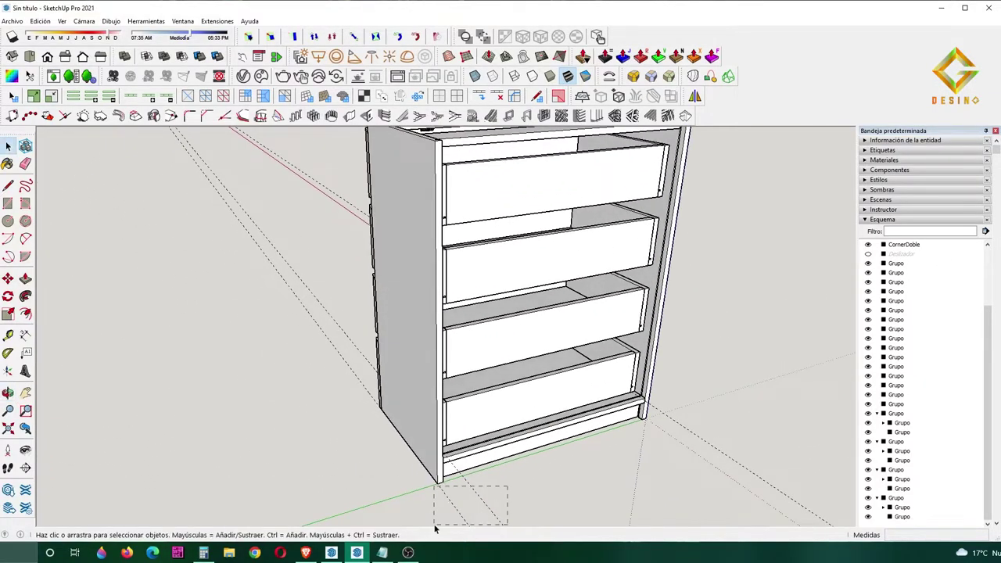
scroll(508, 447, up, 3)
scroll(391, 450, up, 2)
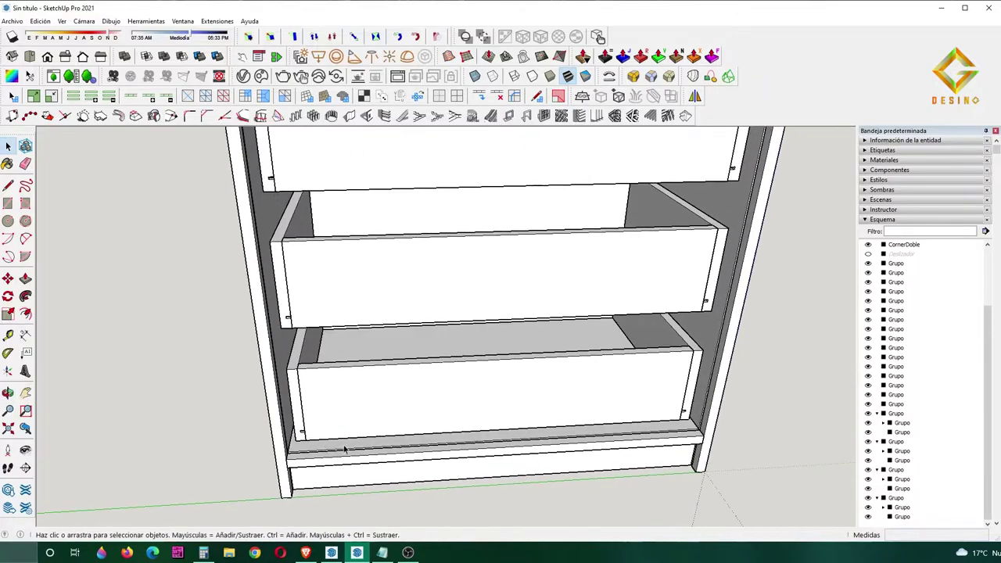
scroll(328, 452, up, 2)
scroll(297, 454, up, 1)
Draw a rectangle across the base front and extrude it 100 mm.
key(r)
key(space)
click(312, 487)
middle_drag(380, 493, 265, 462)
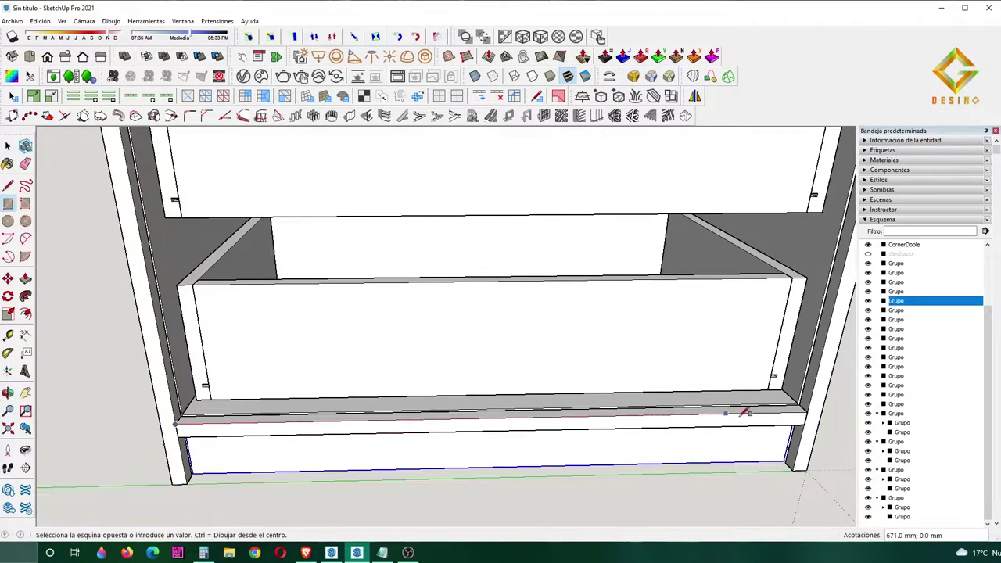
click(801, 404)
middle_drag(801, 404, 681, 439)
key(space)
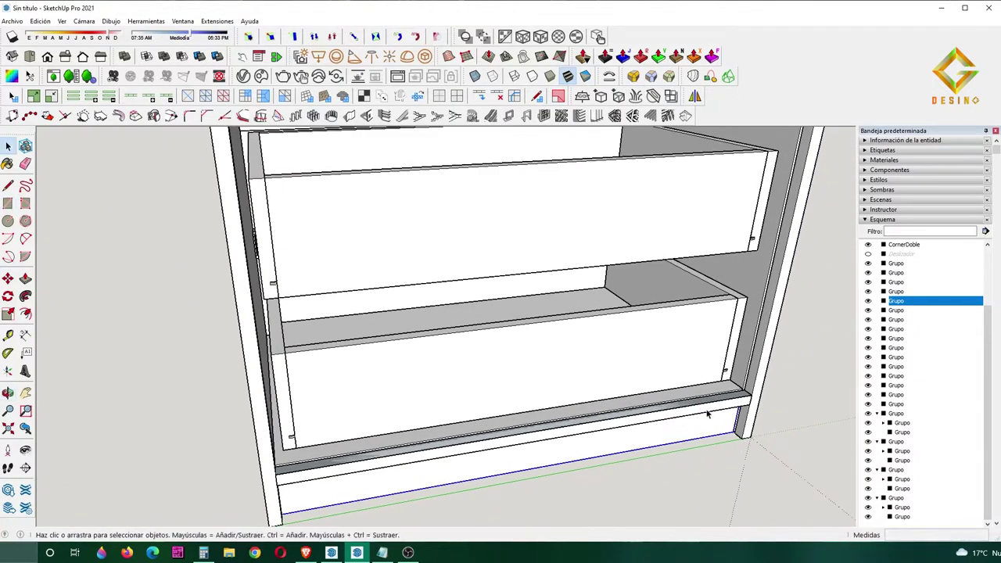
key(p)
click(715, 402)
text(100)
key(Return)
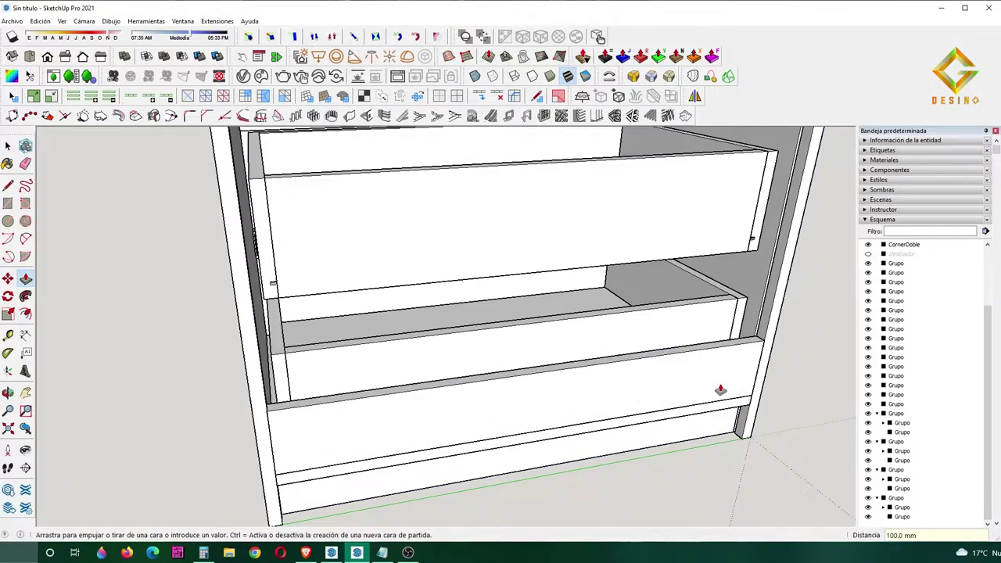
Group the 100 mm front board and move it up to the cabinet top.
key(space)
triple_click(719, 388)
right_click(720, 389)
click(763, 163)
middle_drag(762, 162, 653, 411)
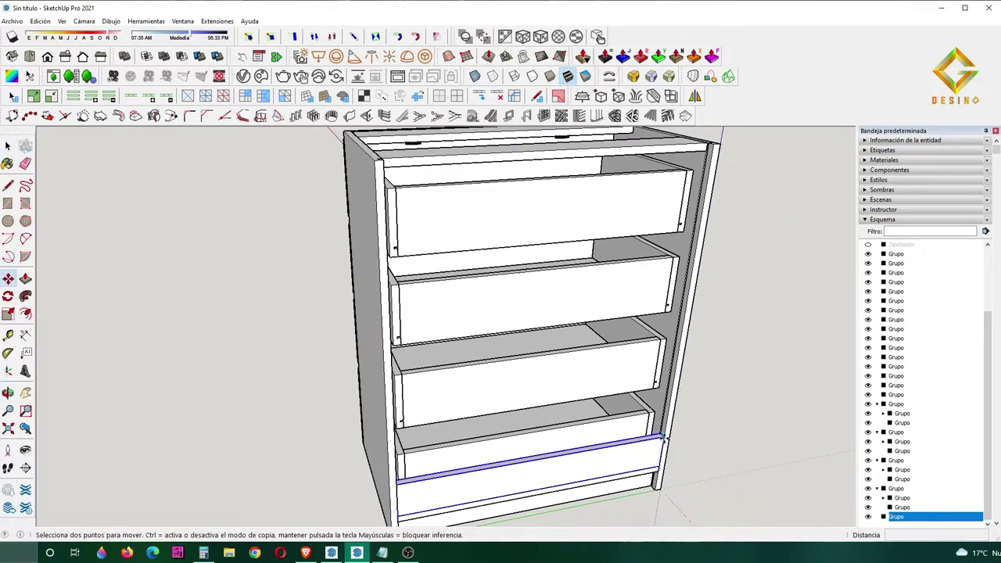
drag(661, 438, 686, 166)
mouse_move(687, 166)
middle_down()
mouse_move(741, 321)
mouse_move(584, 436)
middle_up()
key(space)
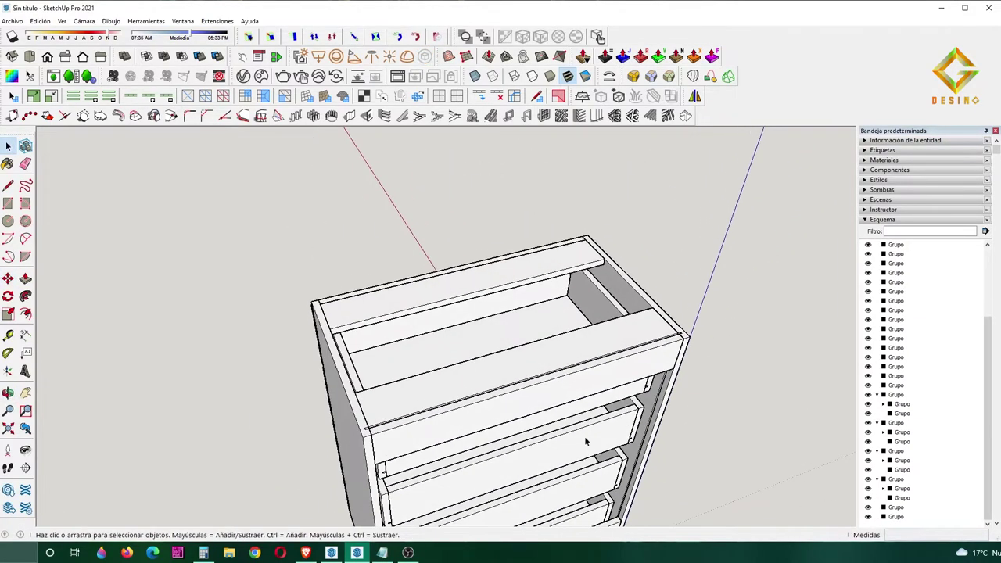
Draw a 780 × 4 mm strip along the drawer front's edge.
scroll(584, 442, up, 5)
scroll(321, 446, up, 2)
scroll(326, 438, up, 2)
key(r)
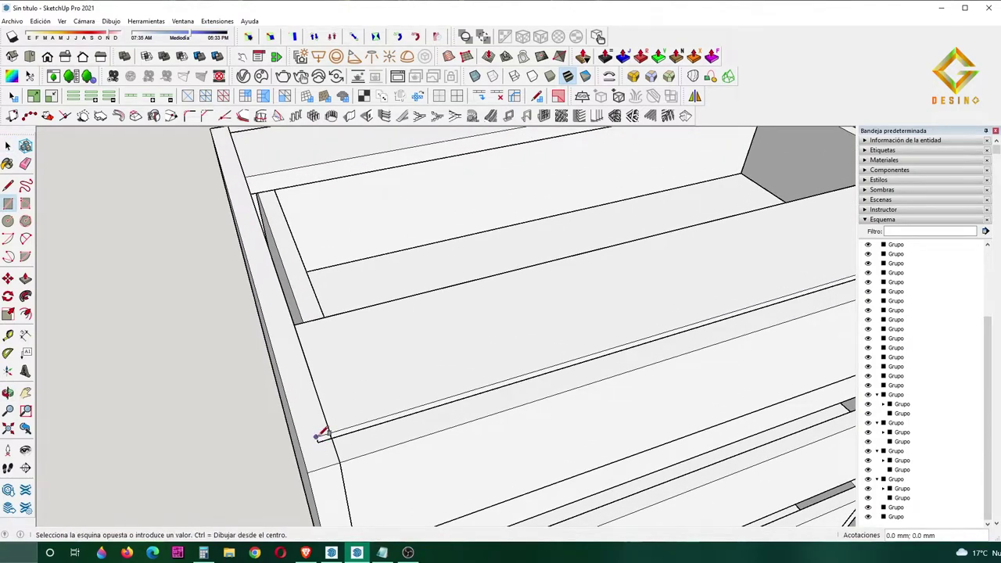
scroll(320, 436, down, 5)
scroll(614, 342, up, 3)
scroll(614, 341, up, 2)
scroll(613, 346, up, 2)
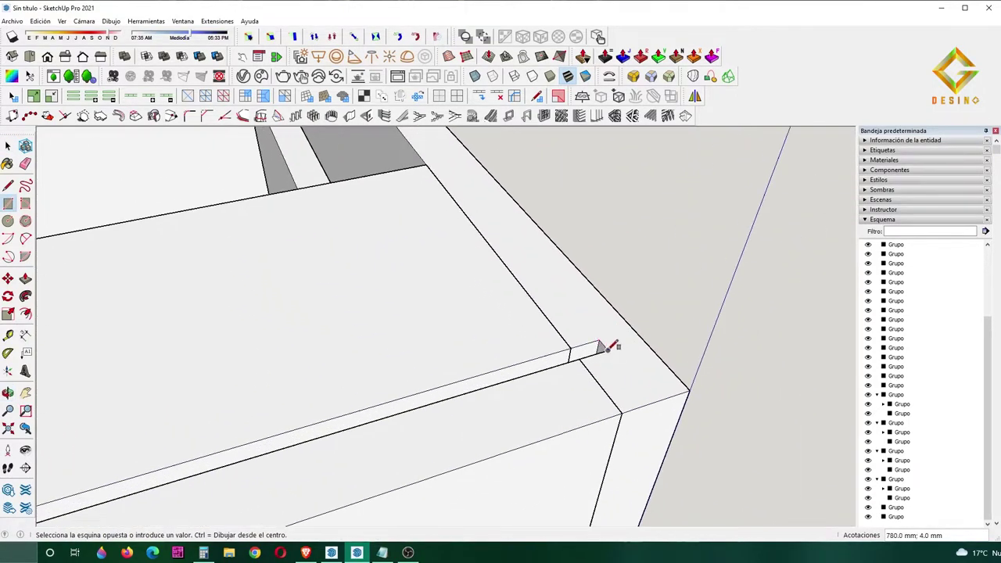
click(605, 349)
scroll(540, 389, down, 3)
Extrude the thin strip down the drawer front.
click(540, 388)
scroll(532, 409, down, 2)
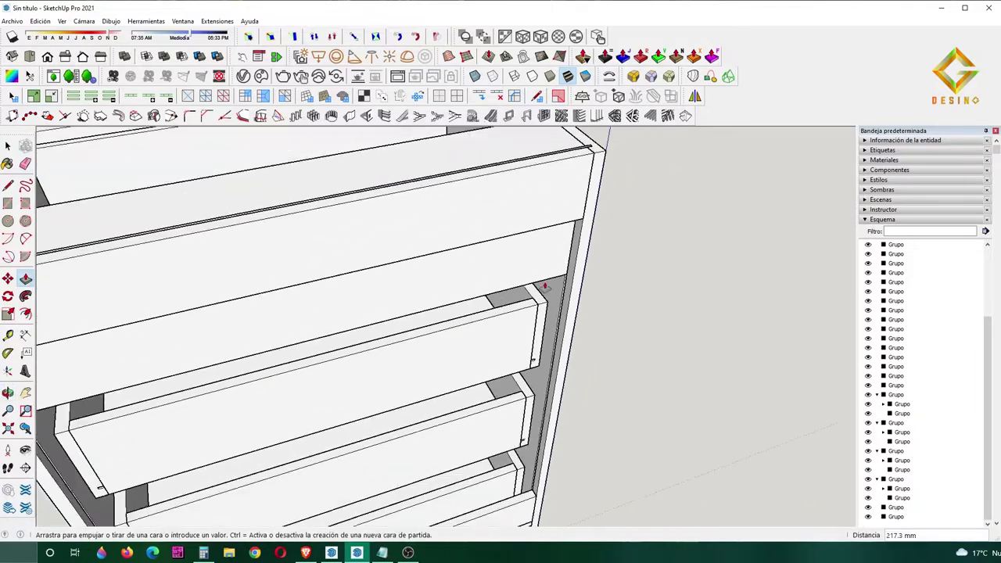
middle_drag(532, 409, 519, 282)
scroll(550, 371, up, 1)
scroll(567, 395, up, 2)
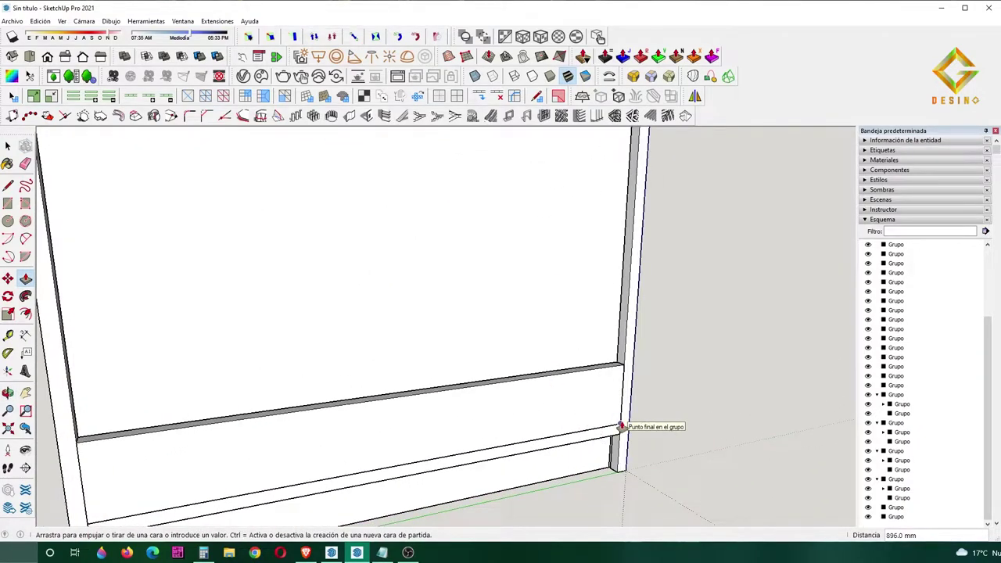
click(621, 428)
key(space)
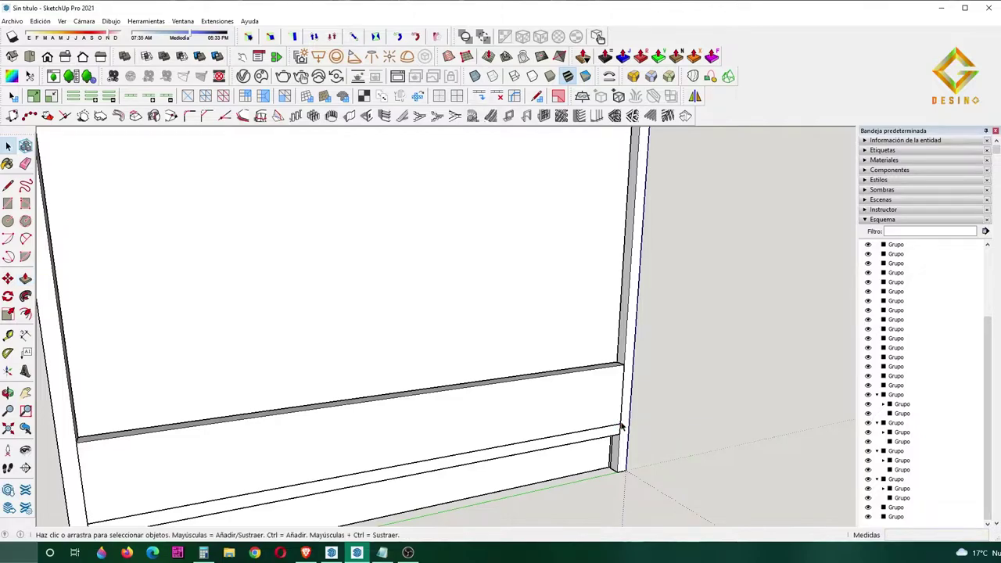
Draw an 800 × 460 mm rectangle over the cabinet top.
scroll(537, 321, down, 3)
mouse_move(536, 321)
middle_down()
mouse_move(406, 377)
mouse_move(663, 312)
mouse_move(488, 335)
middle_up()
click(526, 331)
right_click(525, 335)
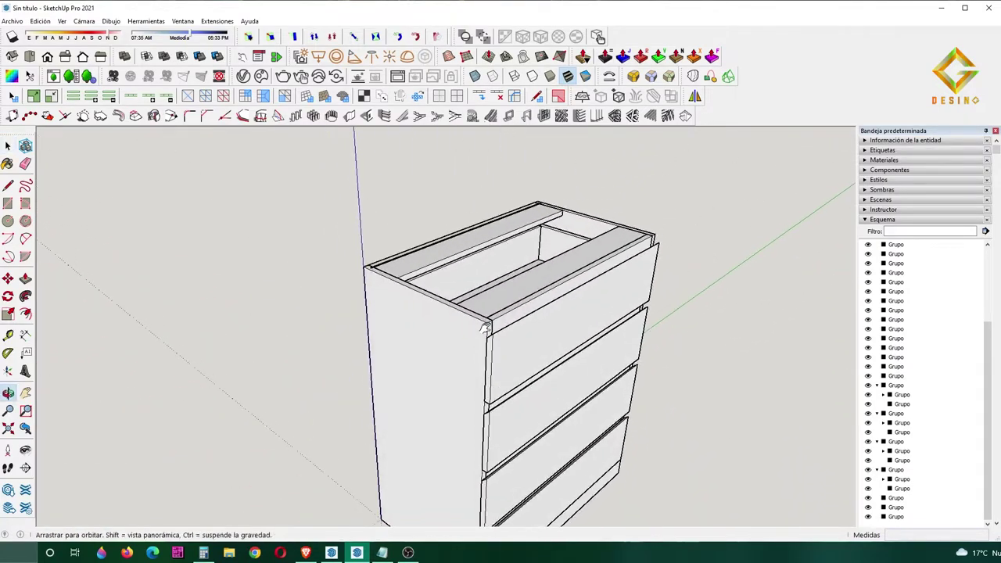
click(663, 236)
scroll(539, 277, up, 2)
key(space)
Push/Pull the top rectangle up into a 20 mm thick slab.
key(p)
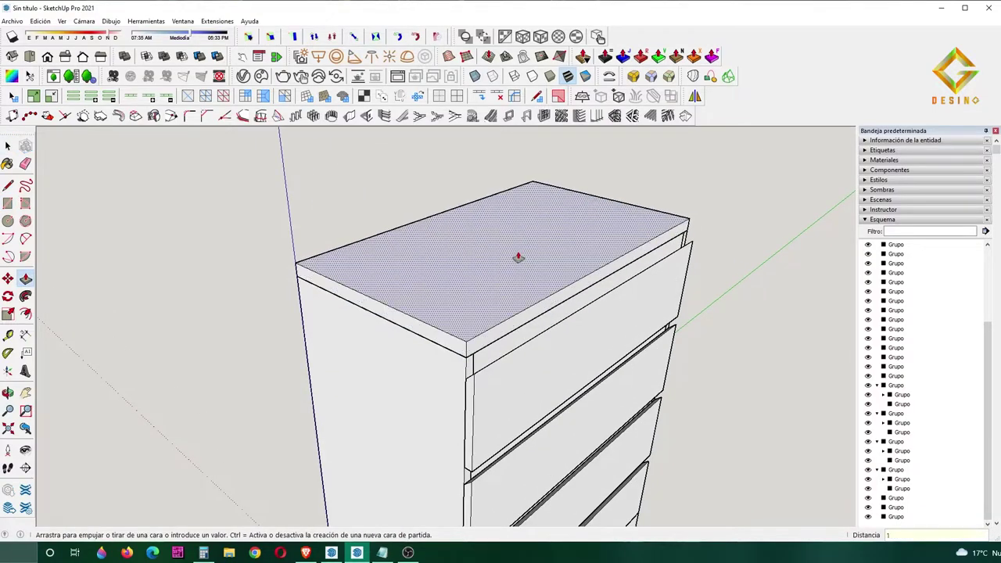
click(517, 257)
key(Return)
key(space)
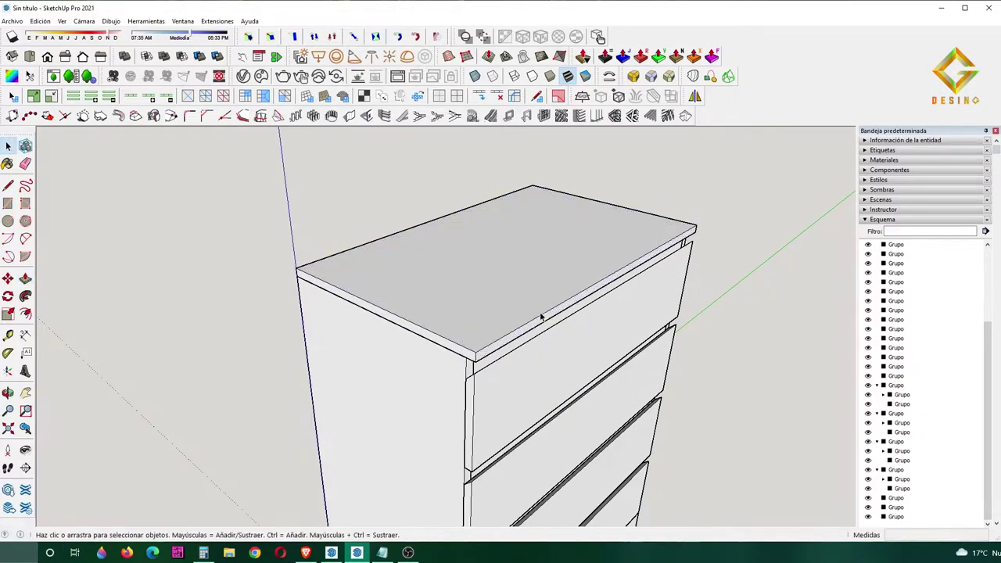
Make the whole top slab a group using Crear grupo.
triple_click(524, 310)
right_click(522, 311)
click(556, 136)
scroll(525, 263, down, 3)
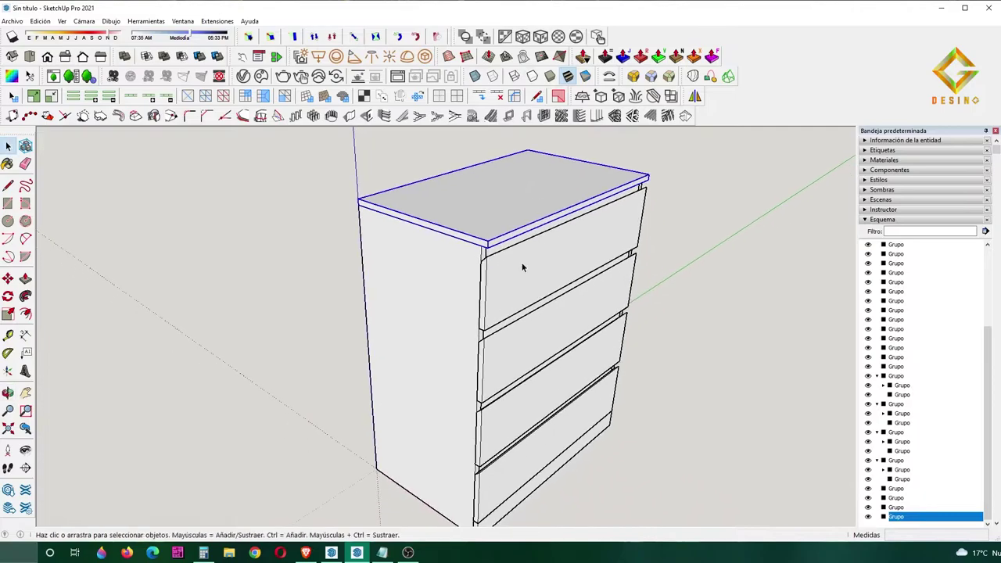
mouse_move(525, 264)
middle_down()
mouse_move(431, 310)
mouse_move(337, 333)
middle_up()
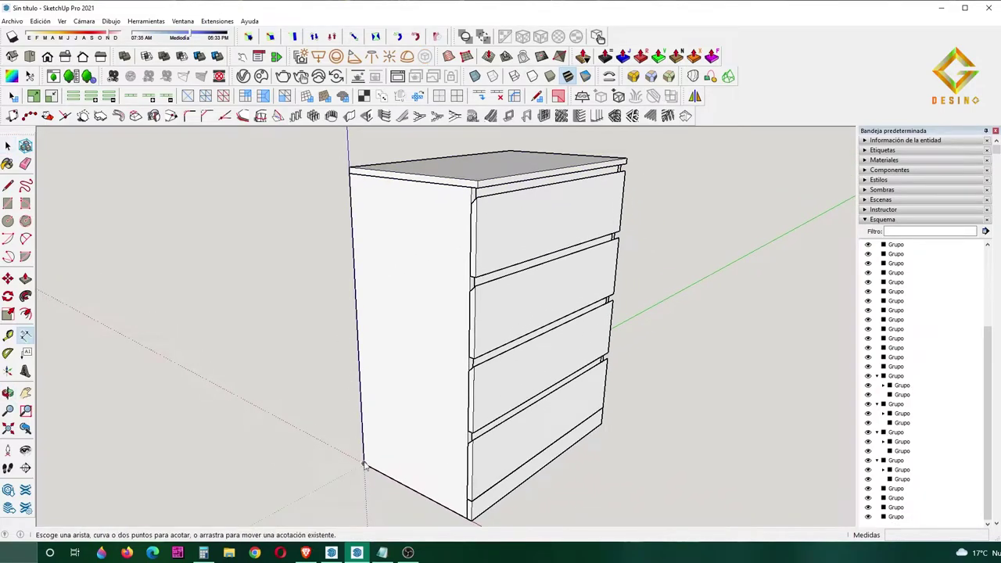
Place dimensions for the dresser's 1000 mm height, 478 mm depth and 800 mm width.
click(280, 195)
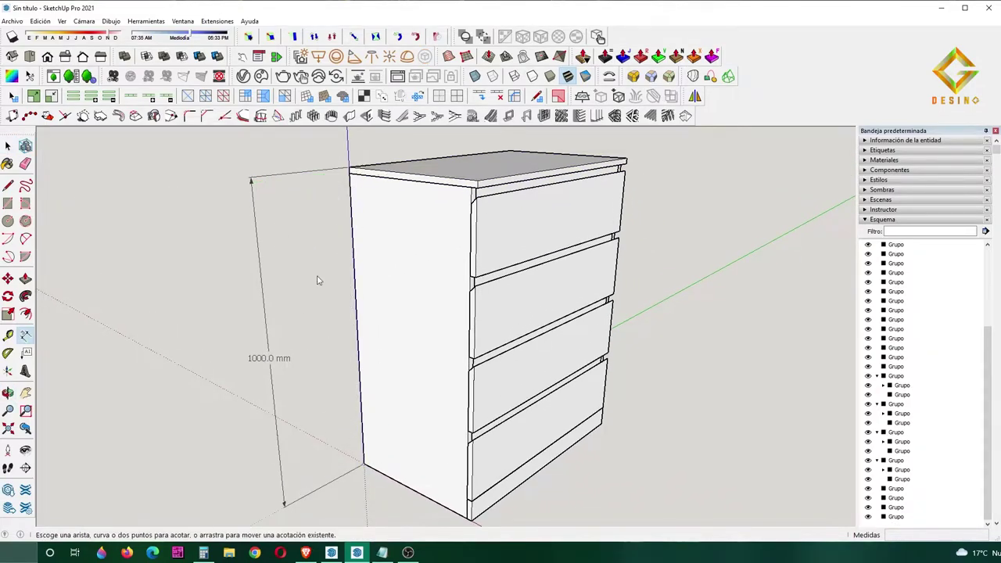
scroll(365, 403, up, 2)
scroll(362, 400, up, 1)
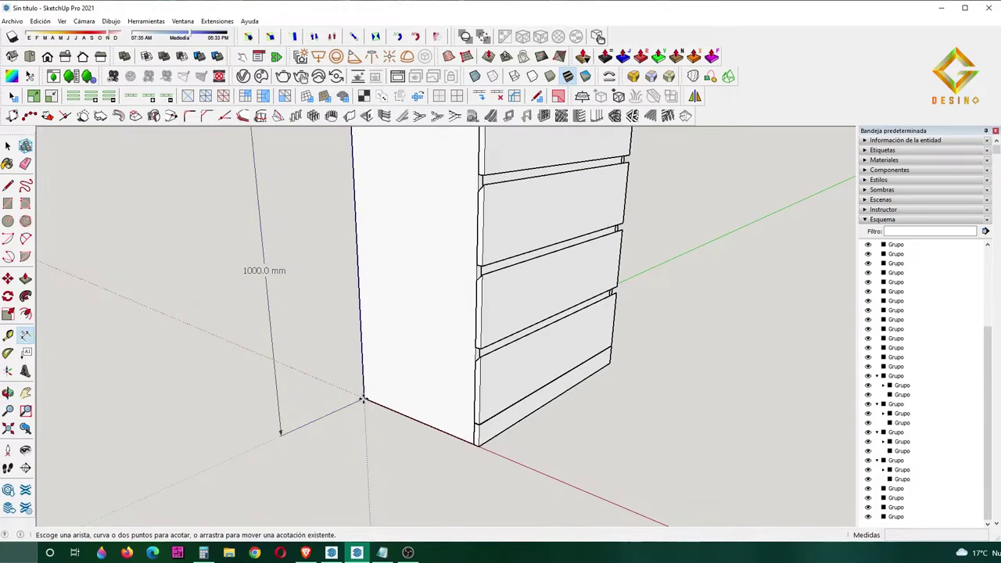
scroll(362, 399, up, 1)
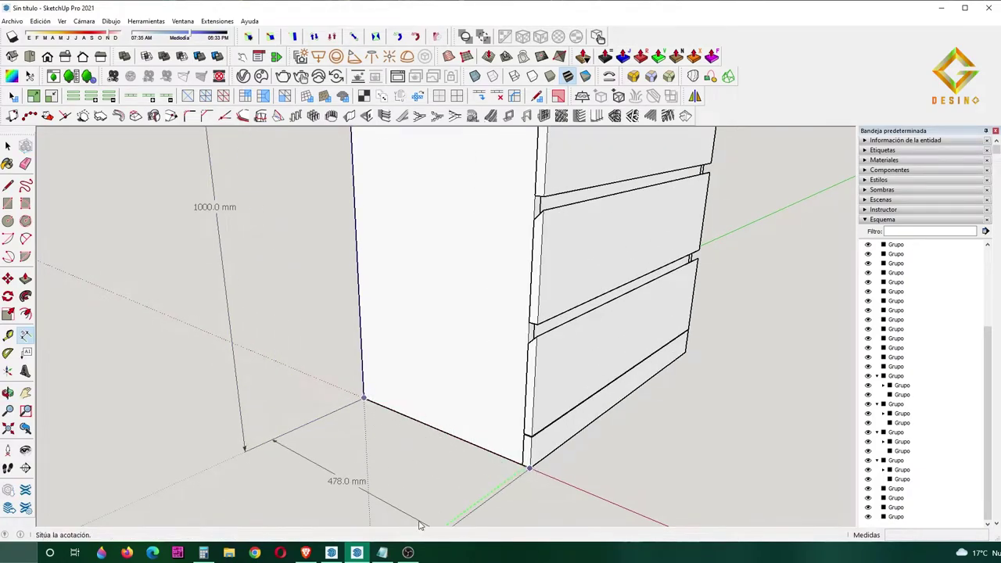
scroll(403, 489, down, 2)
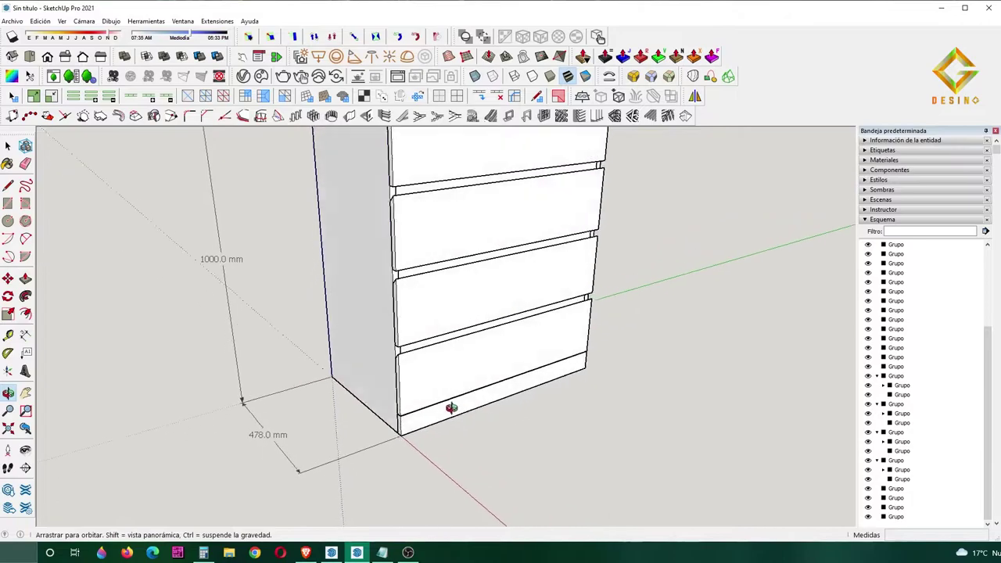
middle_drag(460, 415, 422, 440)
click(402, 442)
click(589, 370)
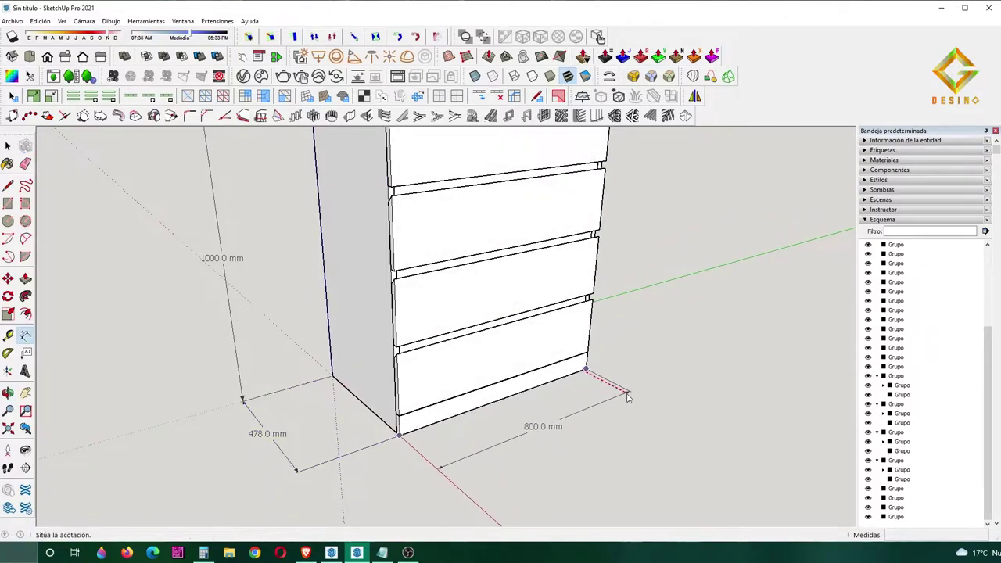
click(625, 405)
mouse_move(624, 405)
middle_down()
mouse_move(568, 402)
mouse_move(654, 351)
middle_up()
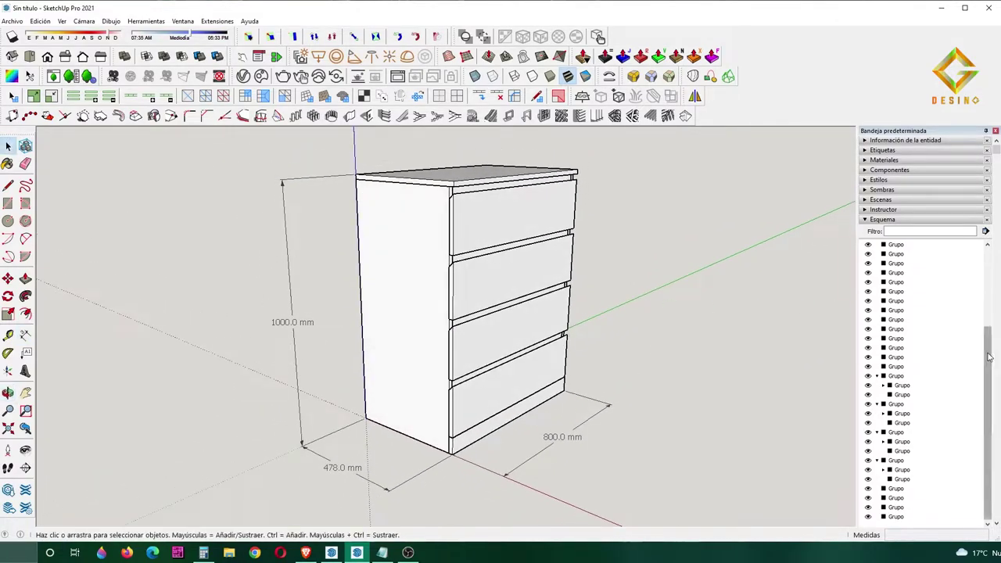
scroll(899, 329, up, 5)
click(869, 328)
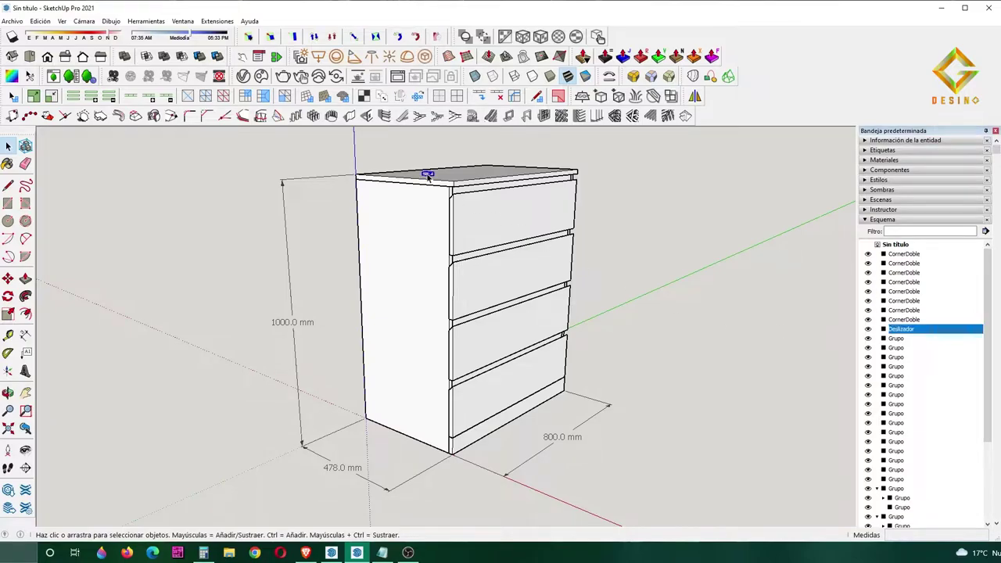
Move the Deslizador glide foot to the cabinet's bottom corner.
key(m)
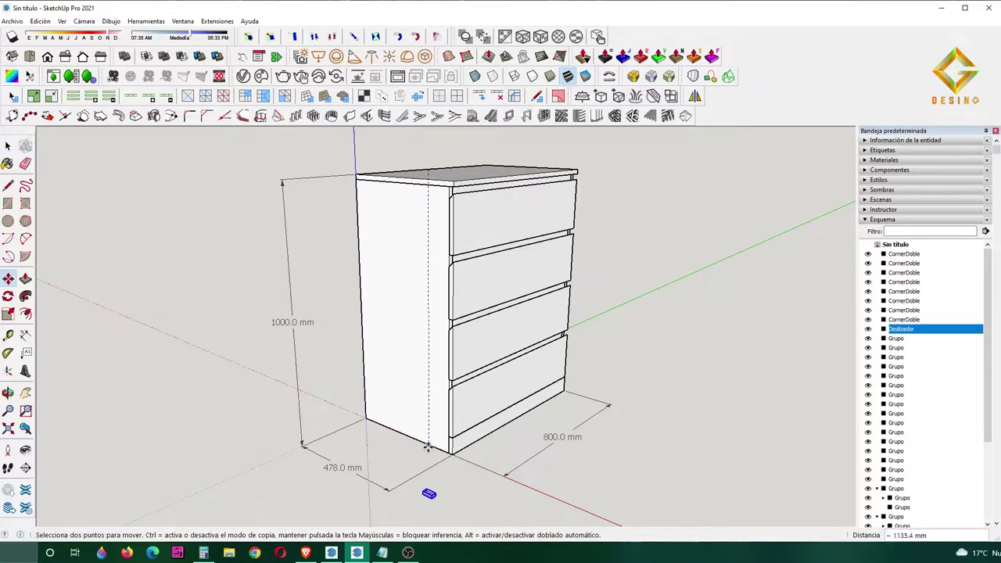
scroll(434, 469, up, 2)
scroll(438, 461, up, 2)
scroll(450, 438, up, 1)
click(454, 434)
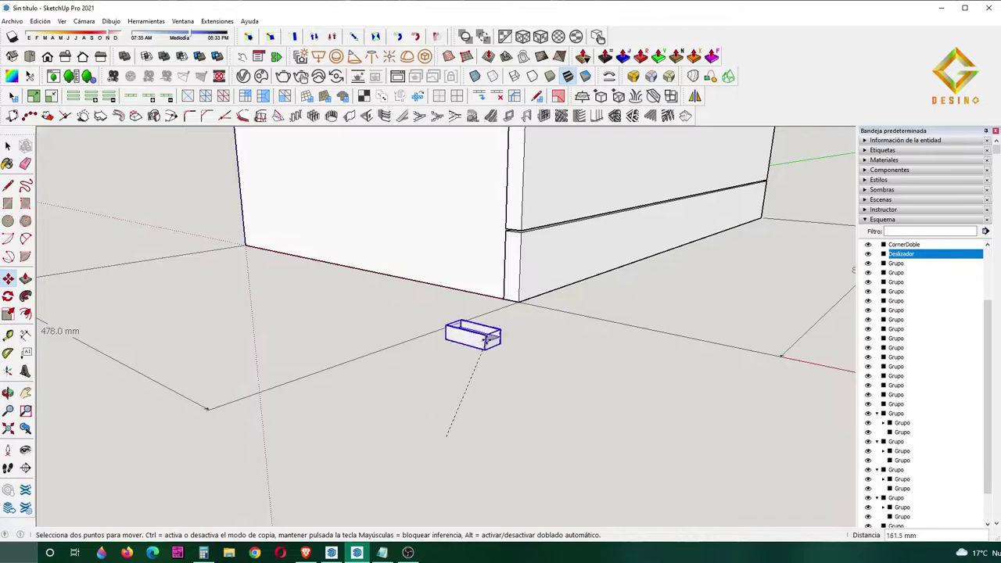
middle_drag(469, 331, 438, 308)
click(434, 306)
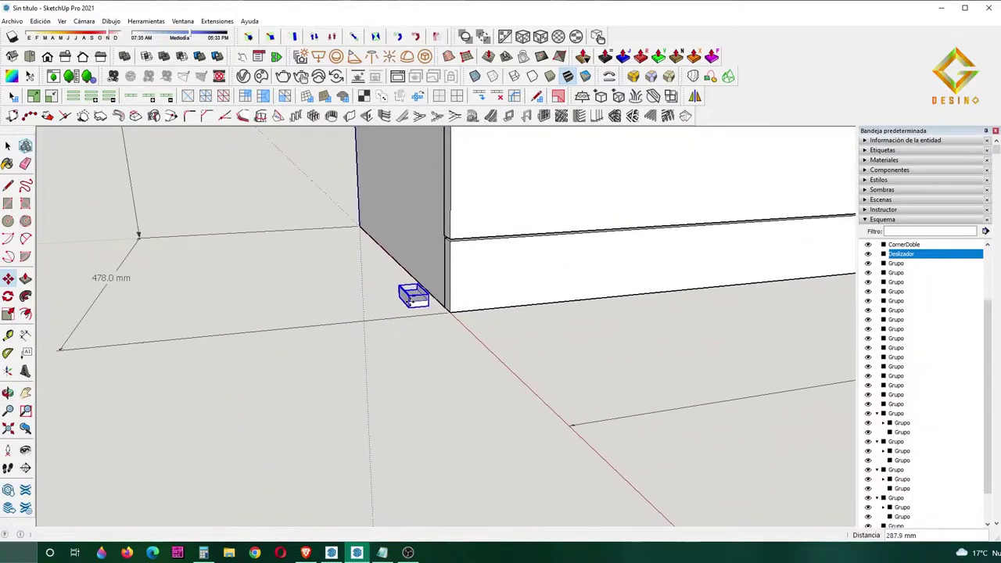
scroll(426, 305, up, 2)
scroll(415, 303, up, 2)
Slide the glide foot snugly against the corner and nudge it downward.
key(q)
key(m)
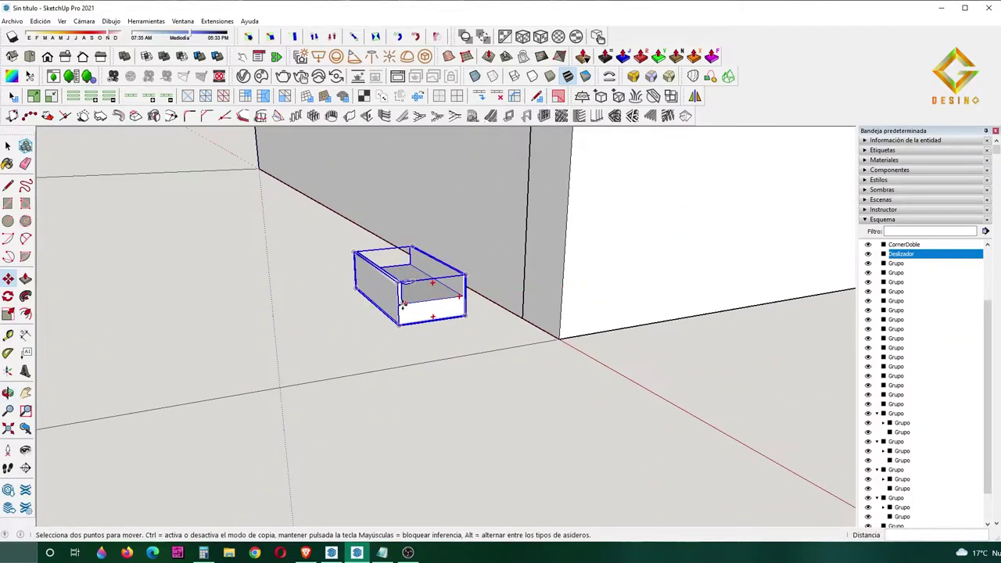
scroll(399, 301, up, 3)
click(400, 305)
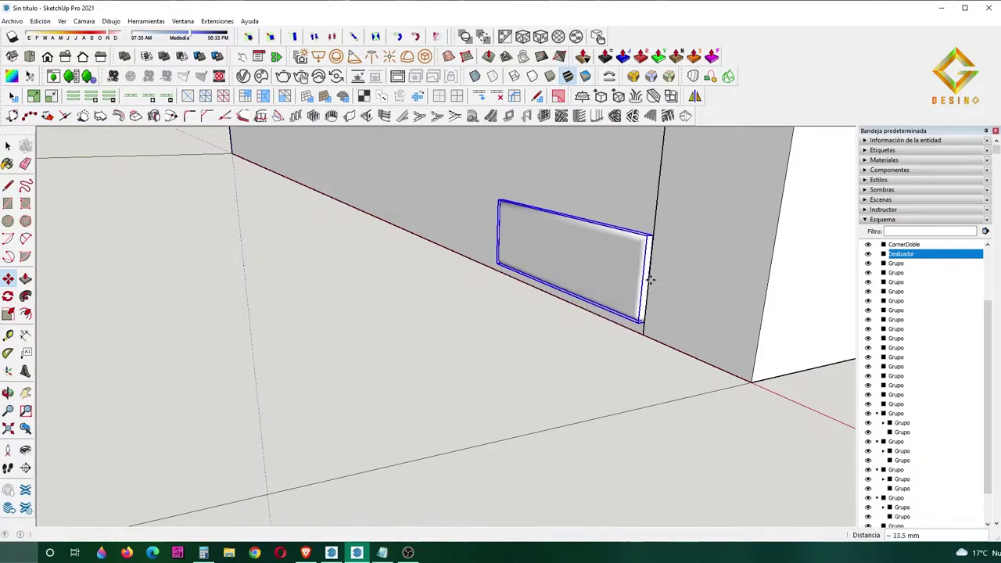
click(649, 277)
click(649, 280)
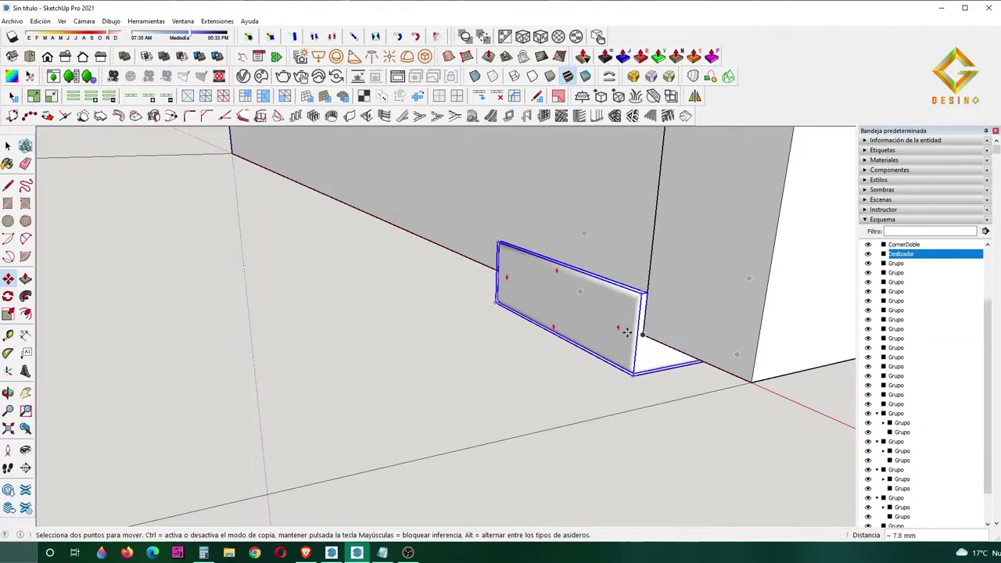
mouse_move(645, 335)
middle_down()
mouse_move(793, 328)
mouse_move(353, 308)
mouse_move(639, 287)
middle_up()
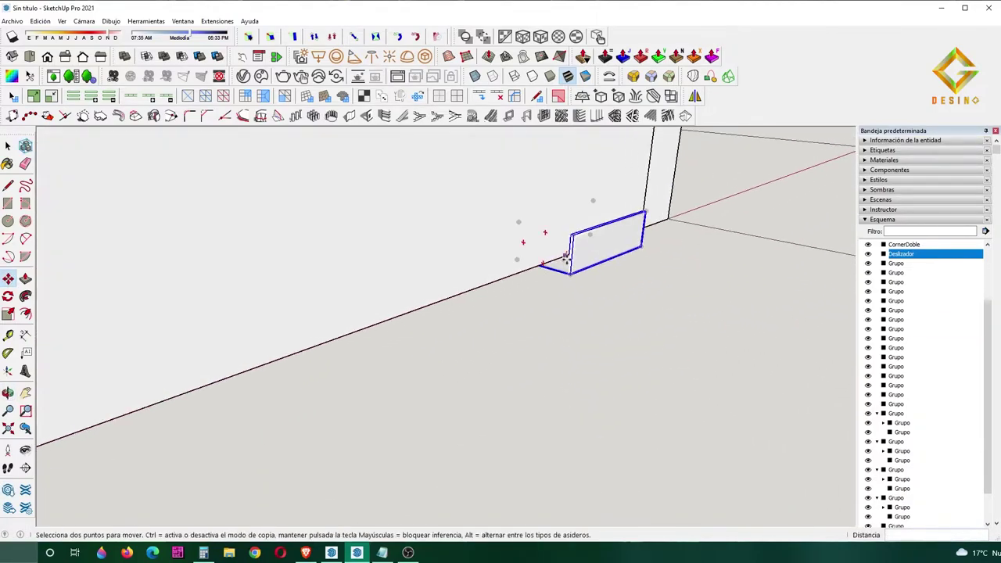
scroll(548, 258, up, 2)
scroll(540, 262, up, 2)
Ctrl-copy the glide foot to a second spot along the base edge.
key(ctrl)
scroll(509, 282, down, 3)
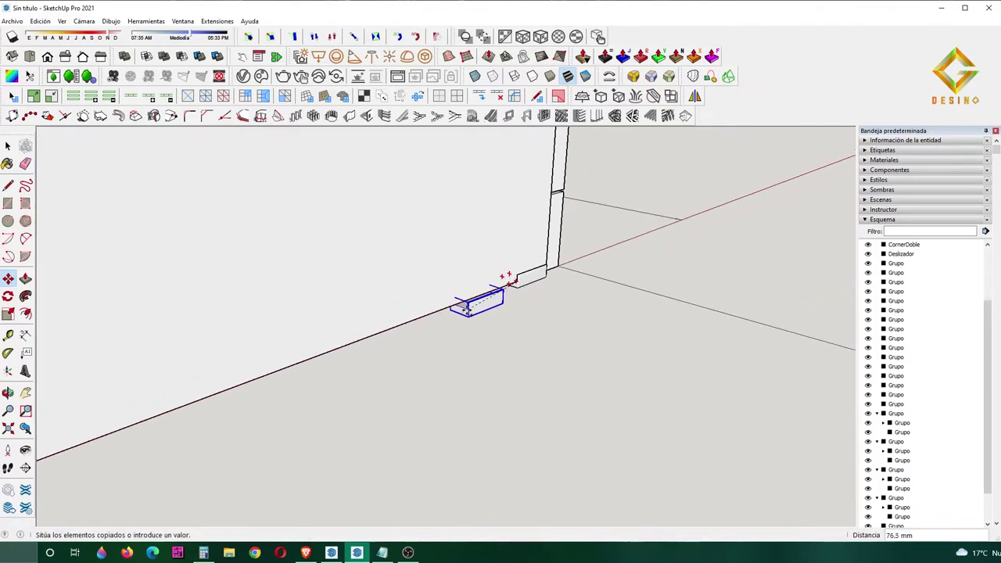
scroll(340, 352, up, 3)
click(279, 374)
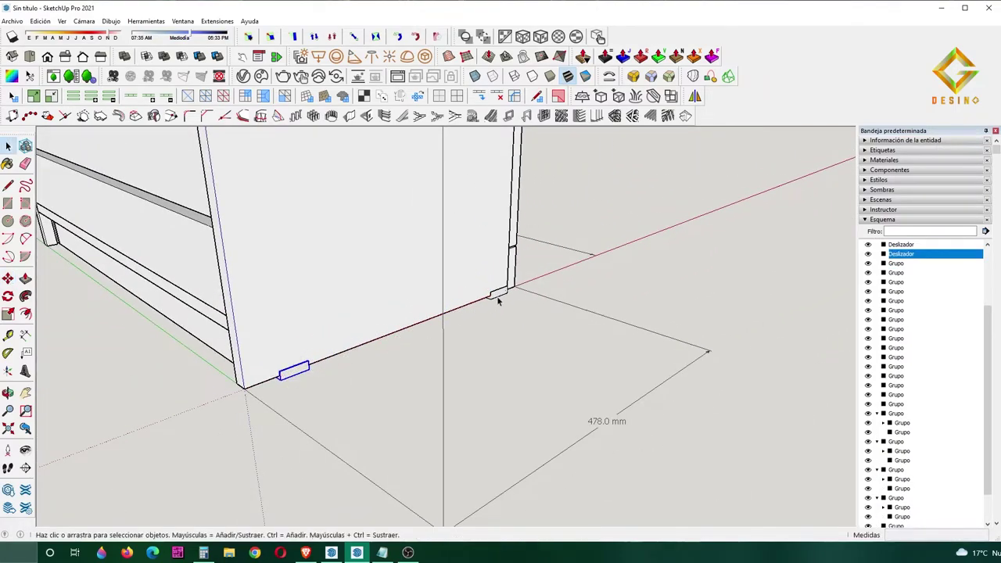
mouse_move(280, 375)
middle_down()
mouse_move(298, 320)
mouse_move(576, 352)
mouse_move(490, 311)
mouse_move(267, 292)
mouse_move(383, 295)
middle_up()
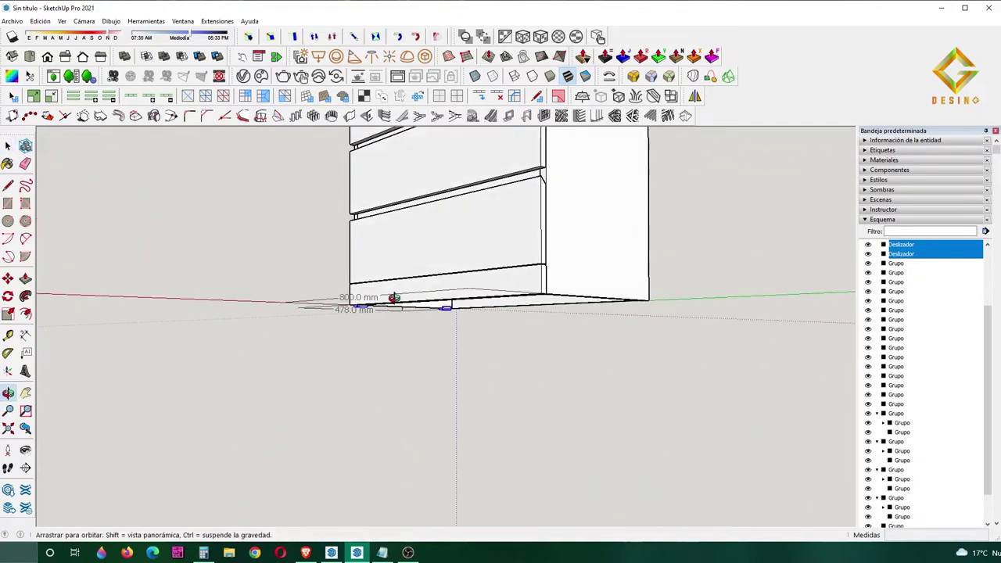
Mirror the pair of glide feet, keeping the originals.
key(shift+m)
click(319, 287)
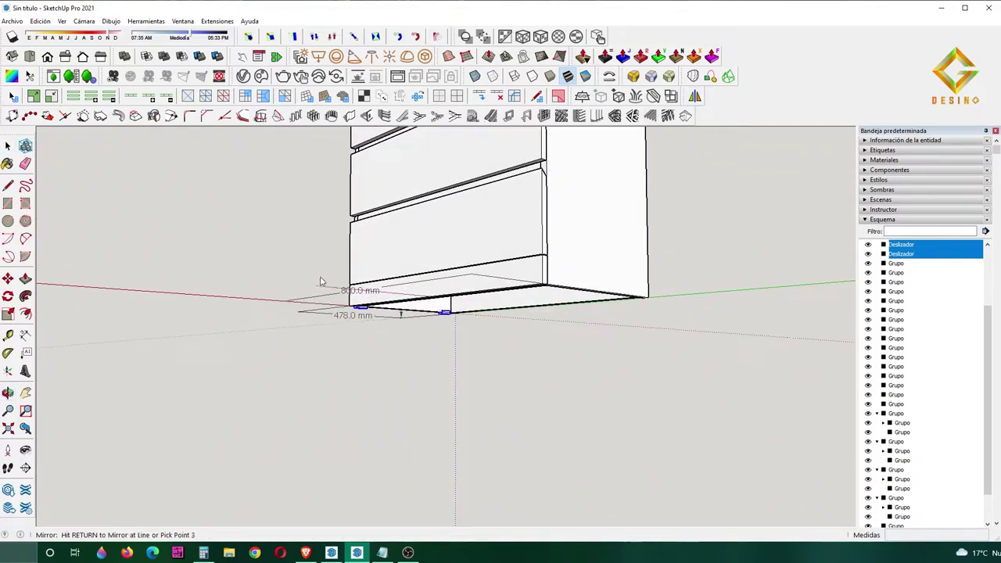
click(316, 227)
click(543, 300)
mouse_move(497, 314)
middle_down()
mouse_move(774, 391)
mouse_move(556, 380)
mouse_move(527, 342)
mouse_move(530, 411)
mouse_move(511, 406)
middle_up()
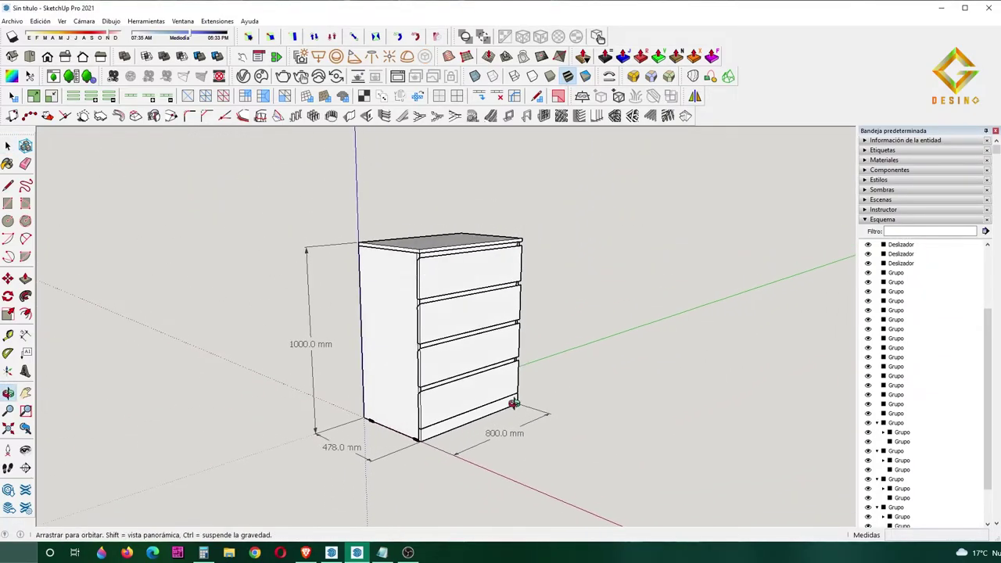
Save the current dimensioned view as the new scene Escena1.
click(866, 222)
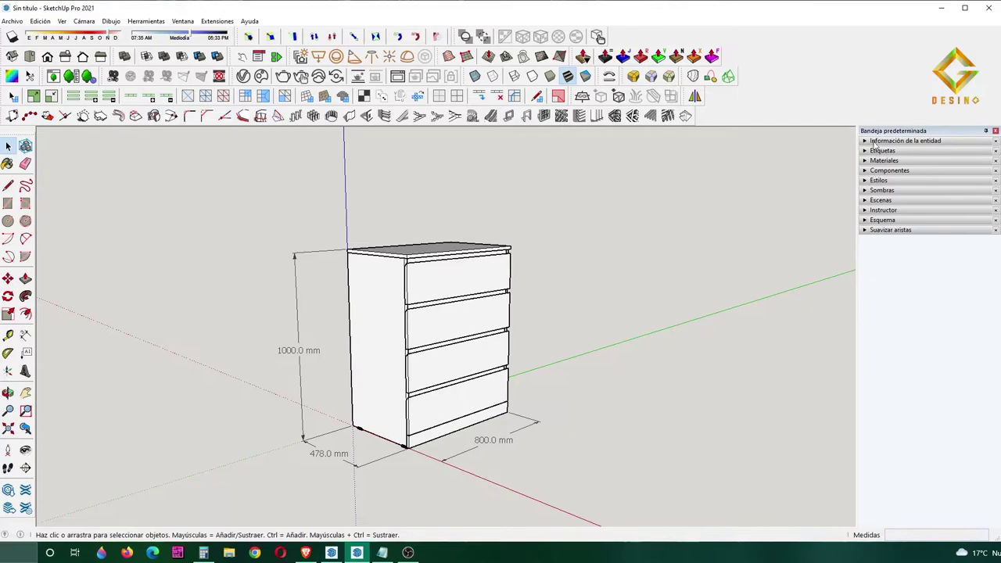
click(865, 200)
click(878, 212)
click(526, 321)
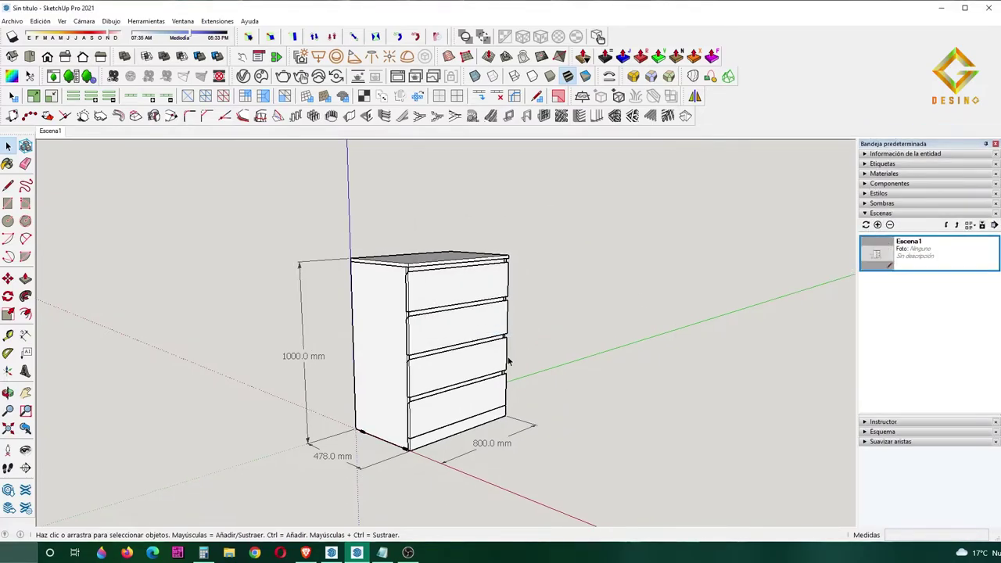